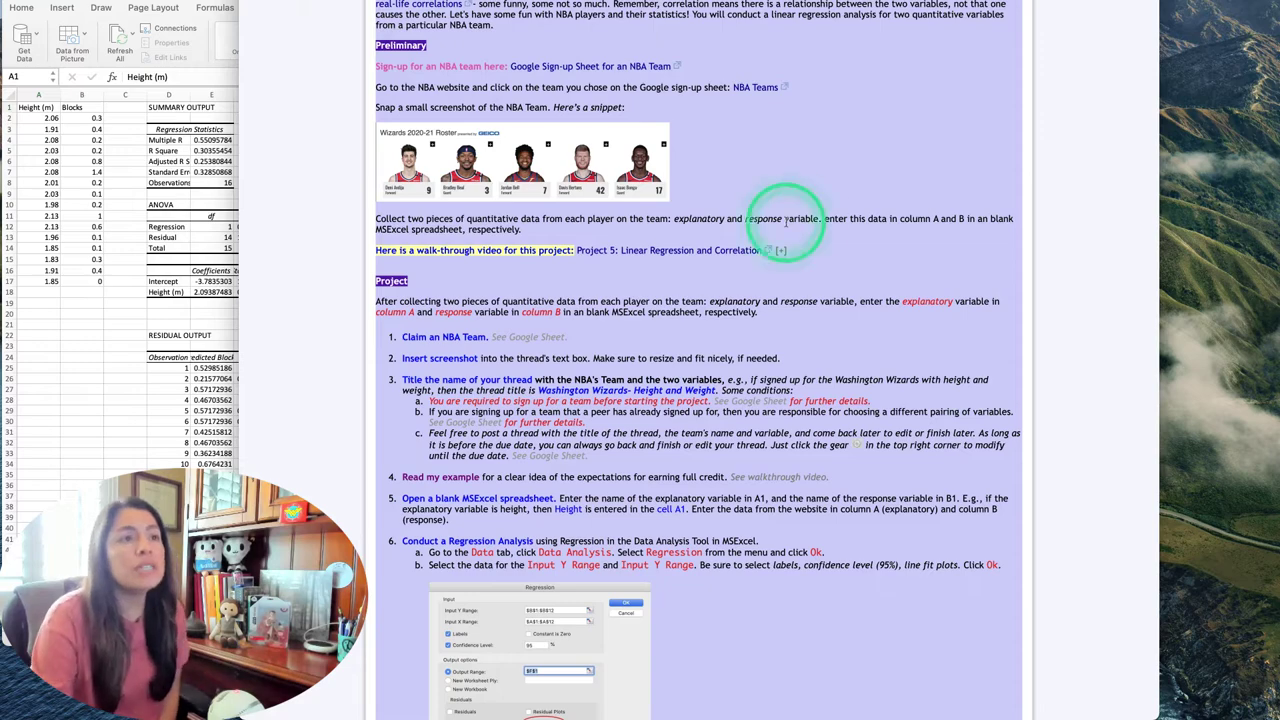
Step: Review the Project 3 linear regression forum instructions and expand the embedded walk-through video
scroll(723, 237, up, 5)
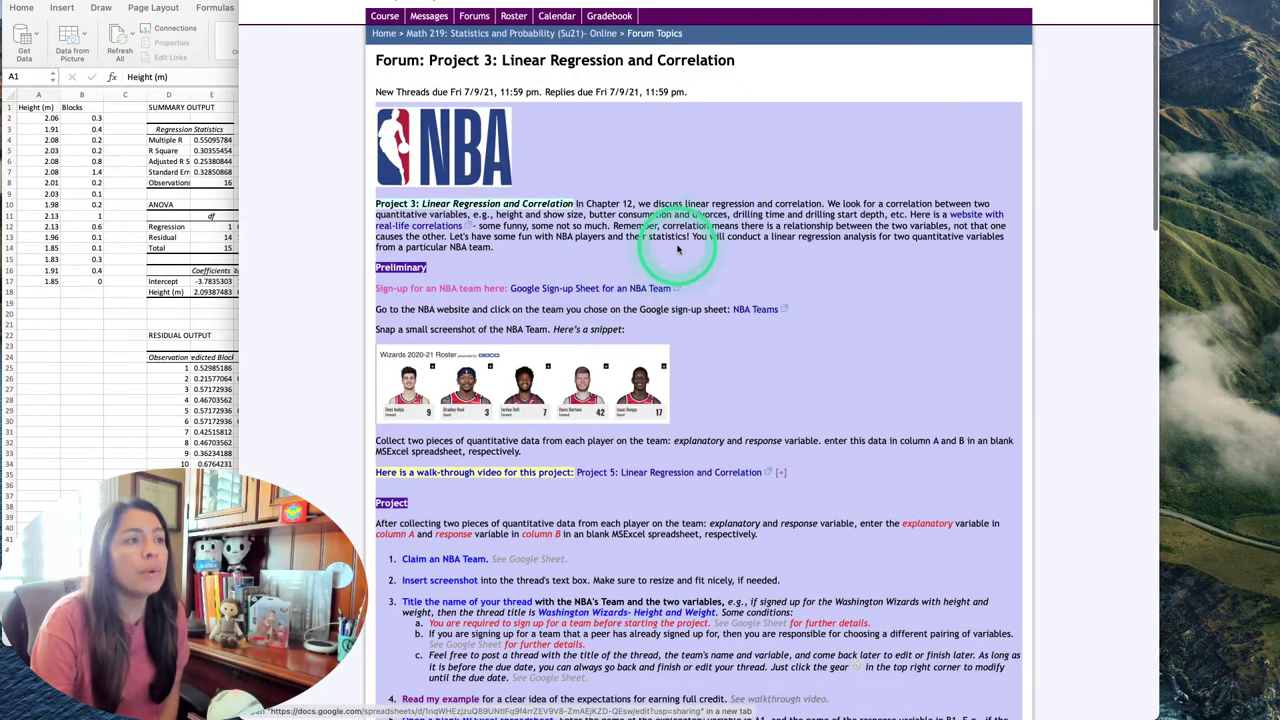
scroll(669, 262, down, 1)
scroll(669, 263, down, 2)
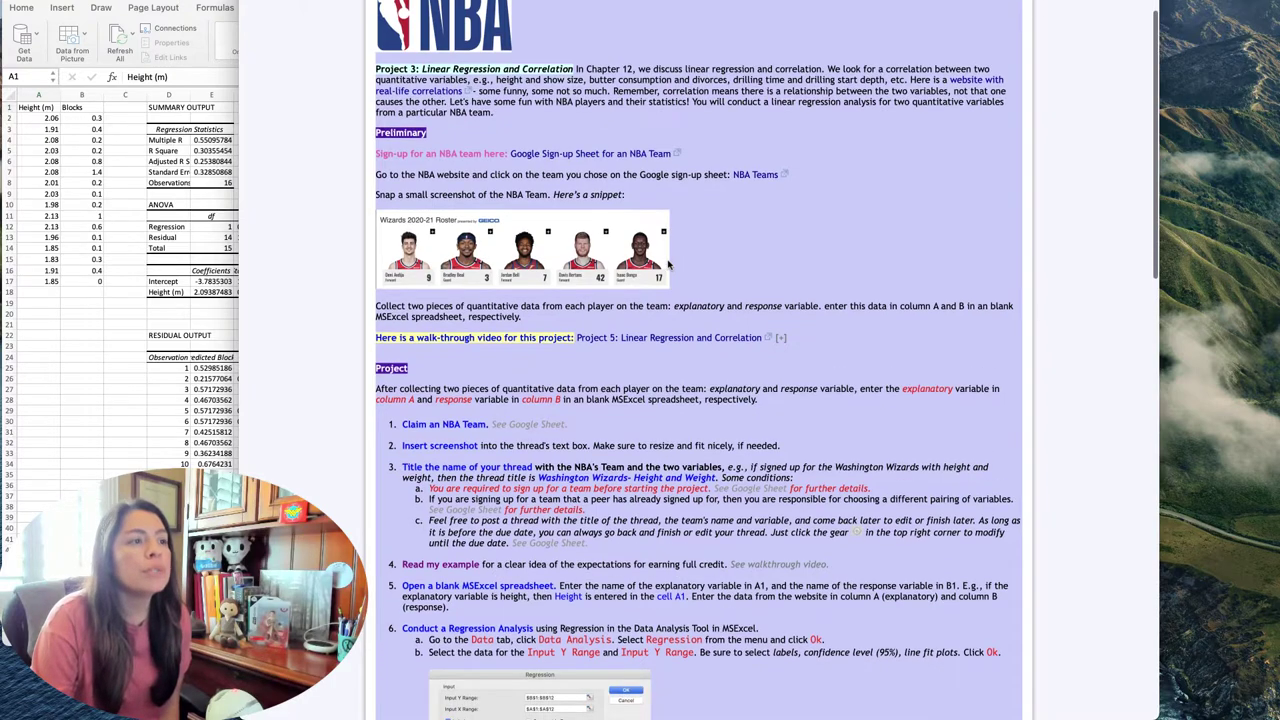
scroll(669, 263, down, 12)
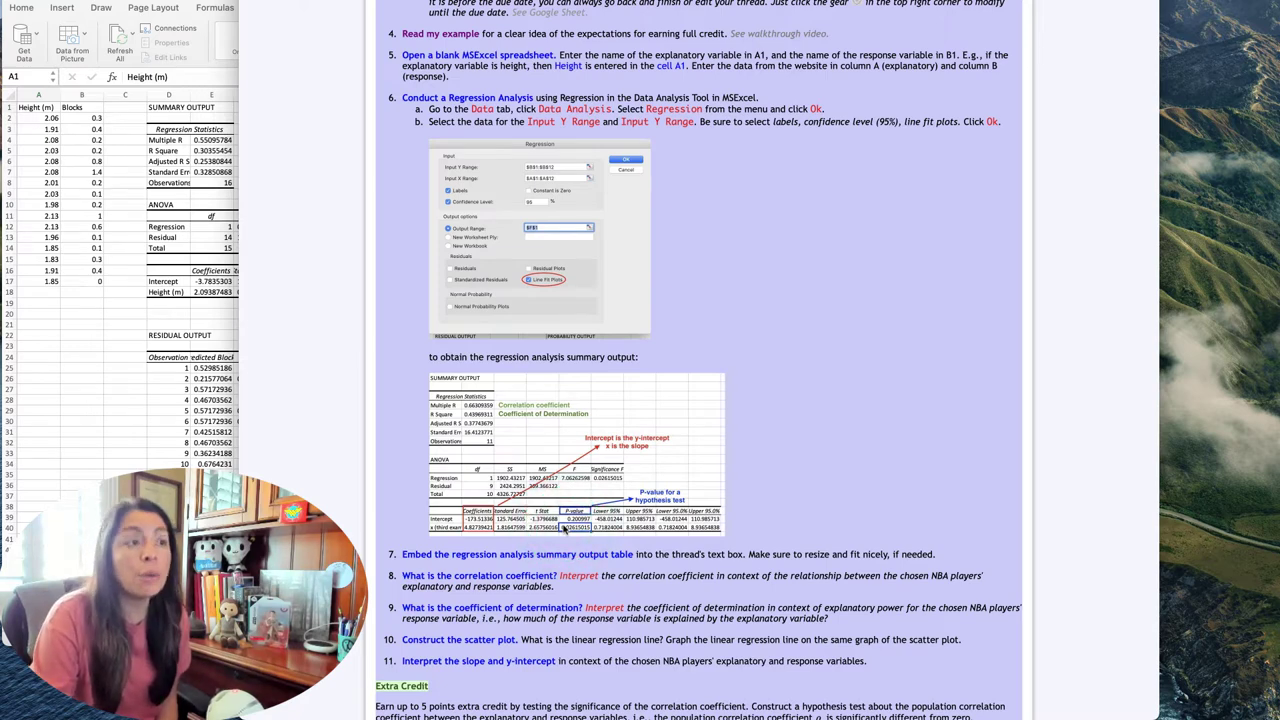
scroll(562, 440, up, 5)
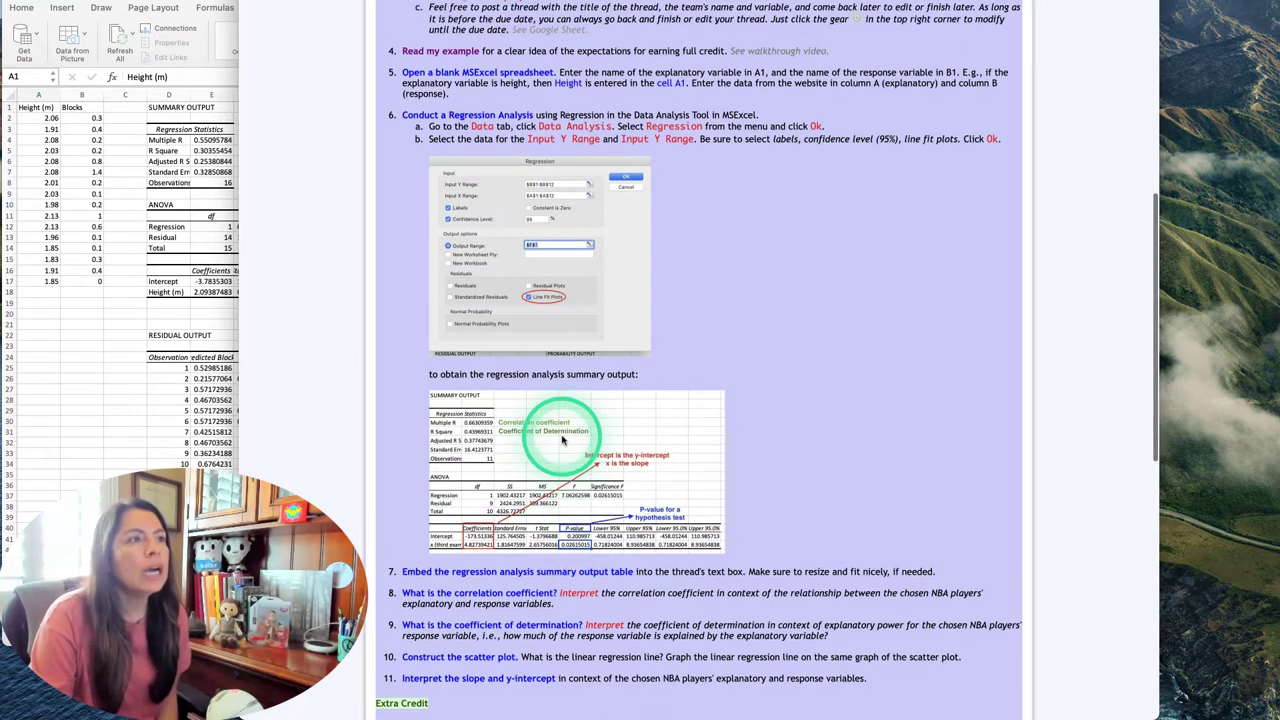
scroll(562, 440, up, 3)
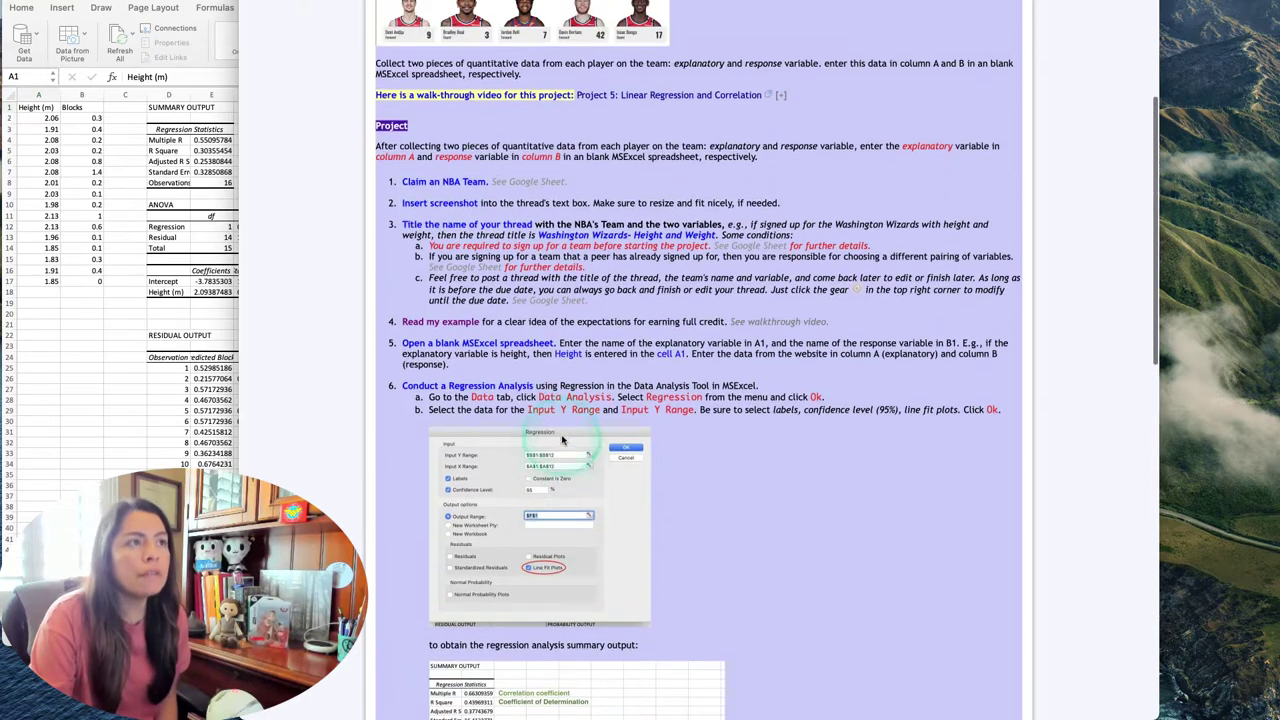
scroll(562, 435, up, 1)
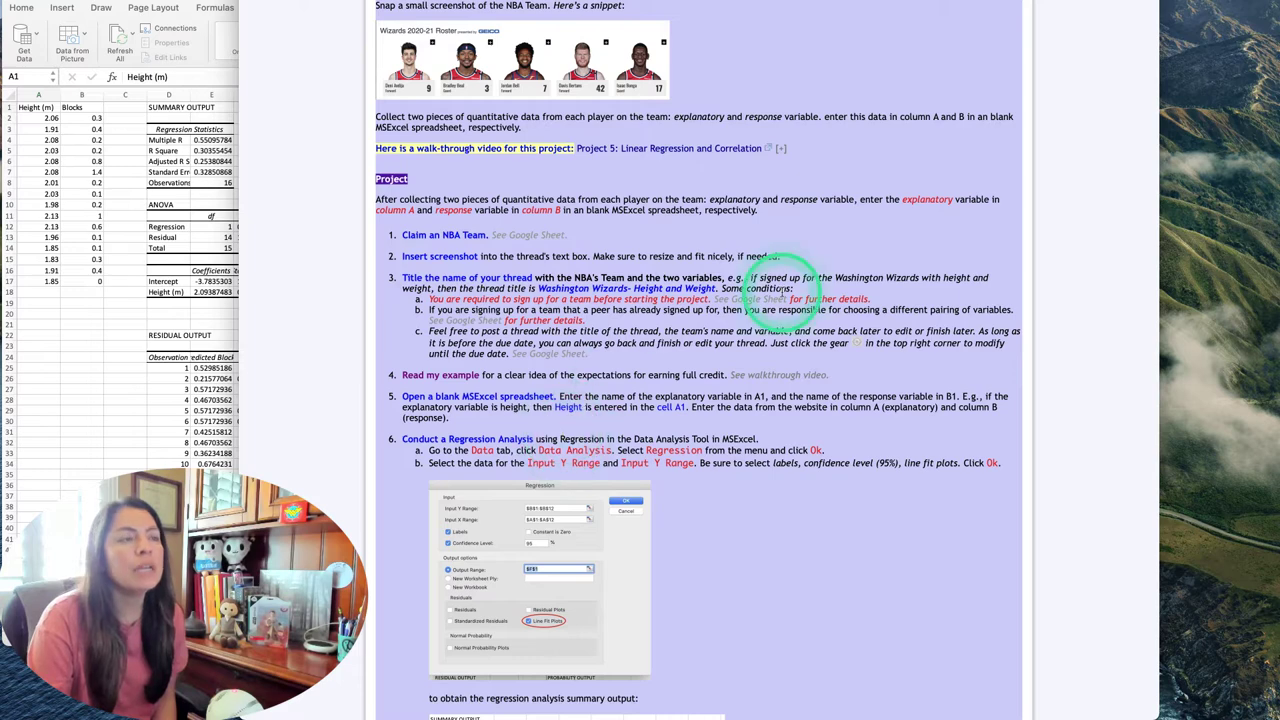
click(781, 148)
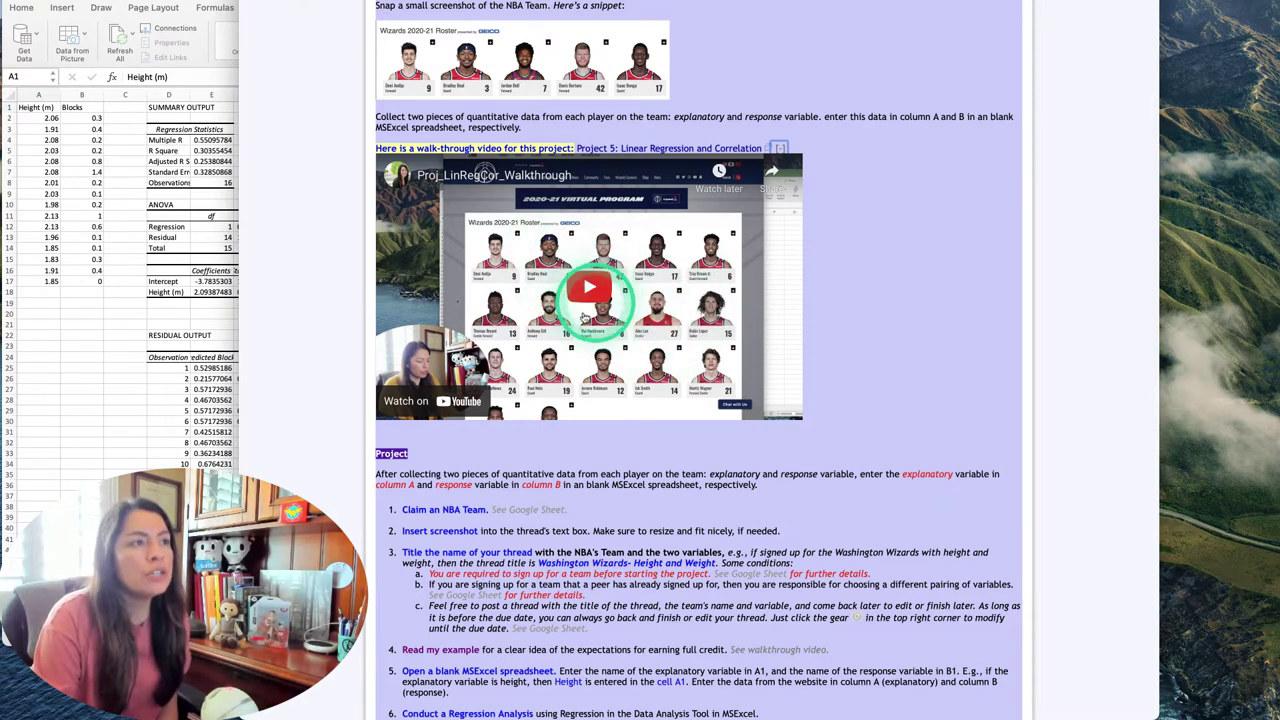
scroll(580, 171, up, 5)
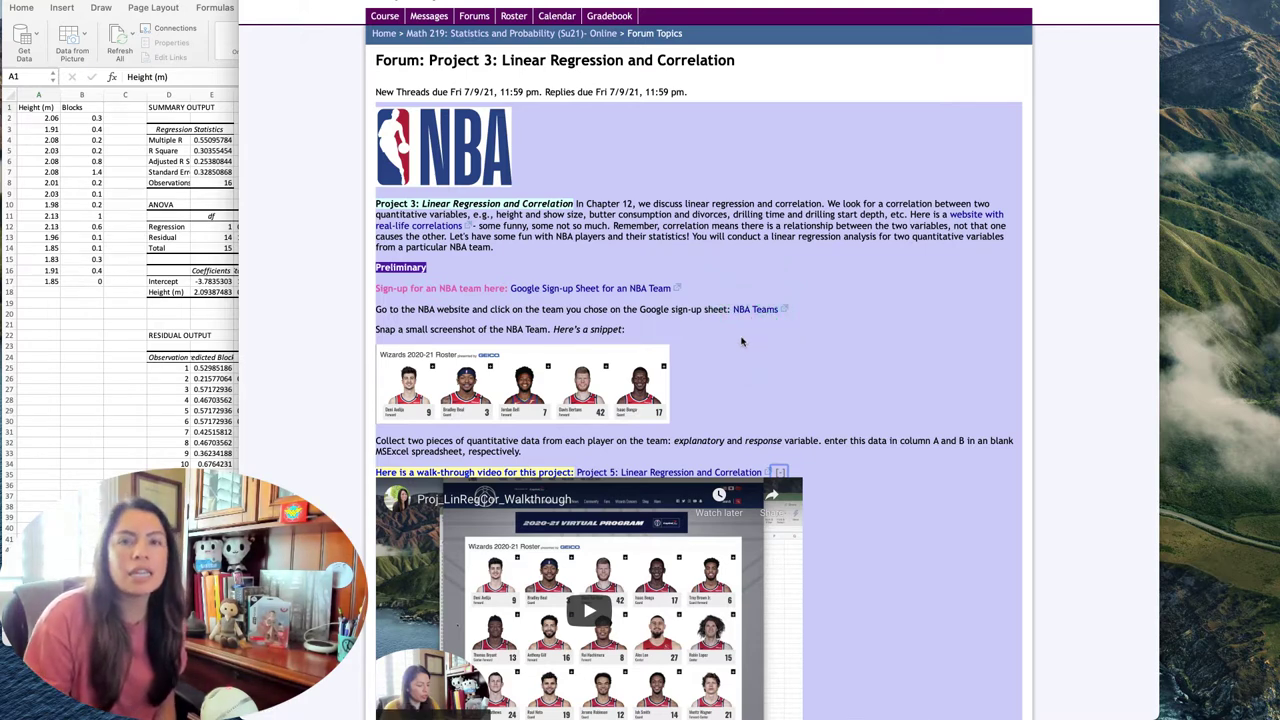
Step: Compare the Height (m) and Blocks data in the Excel sheet with Minitab's RegAna worksheet, enlarging the worksheet area
click(180, 430)
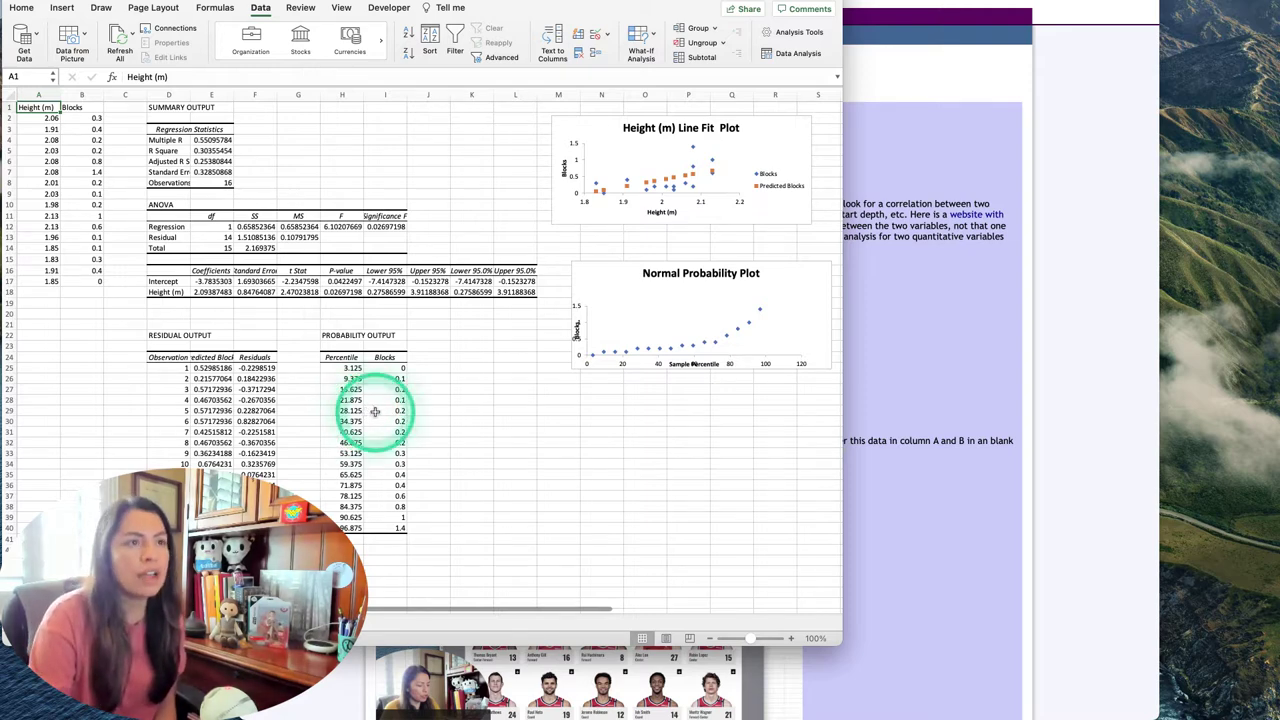
click(335, 3)
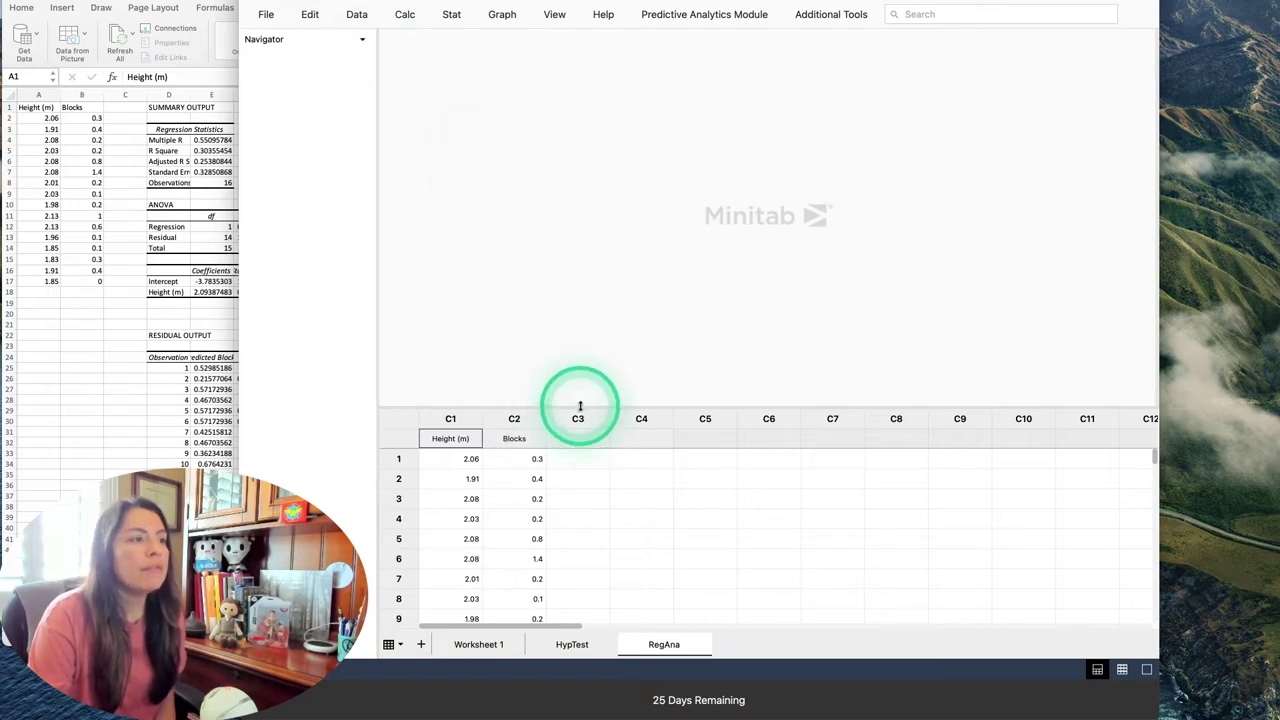
drag(580, 408, 583, 326)
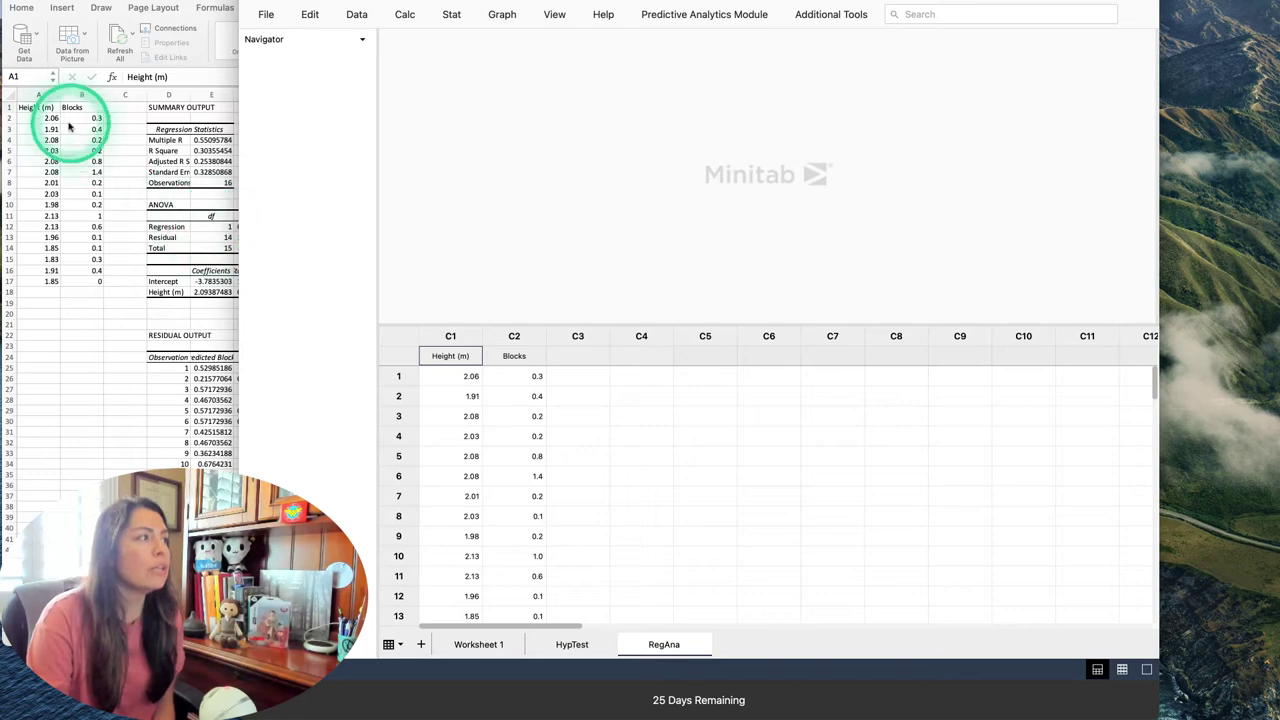
scroll(520, 505, down, 5)
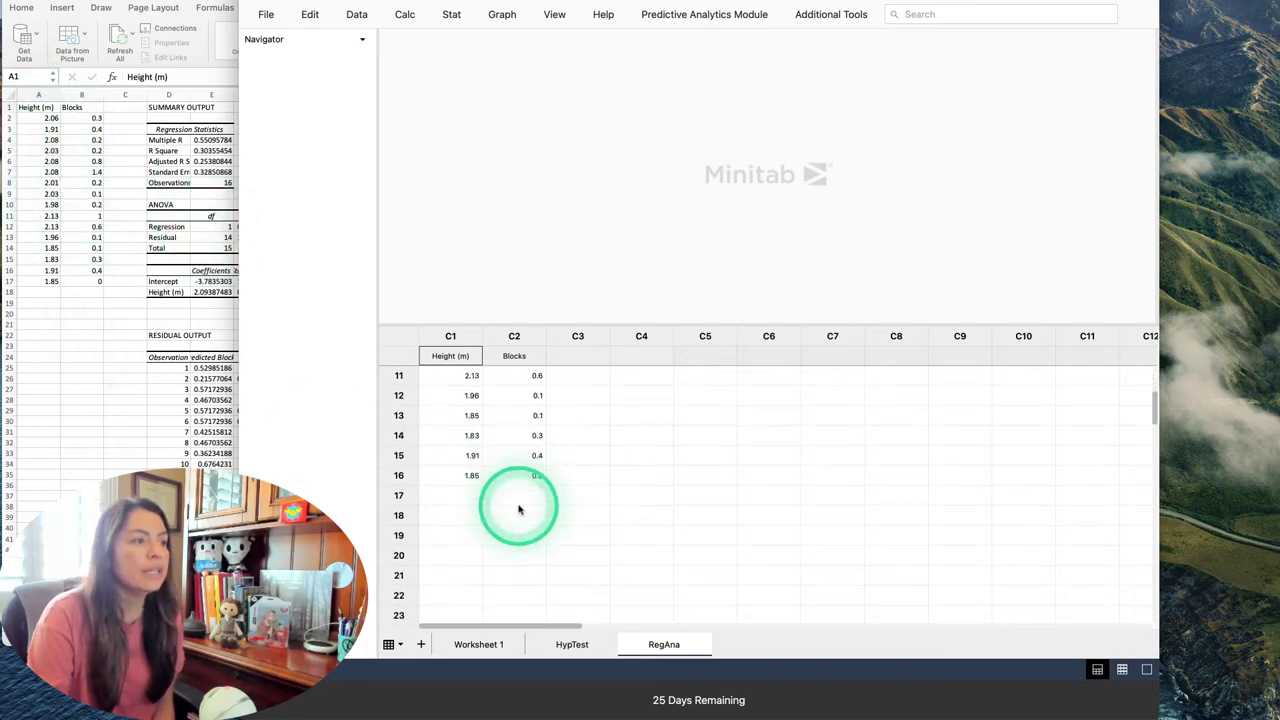
scroll(524, 470, up, 5)
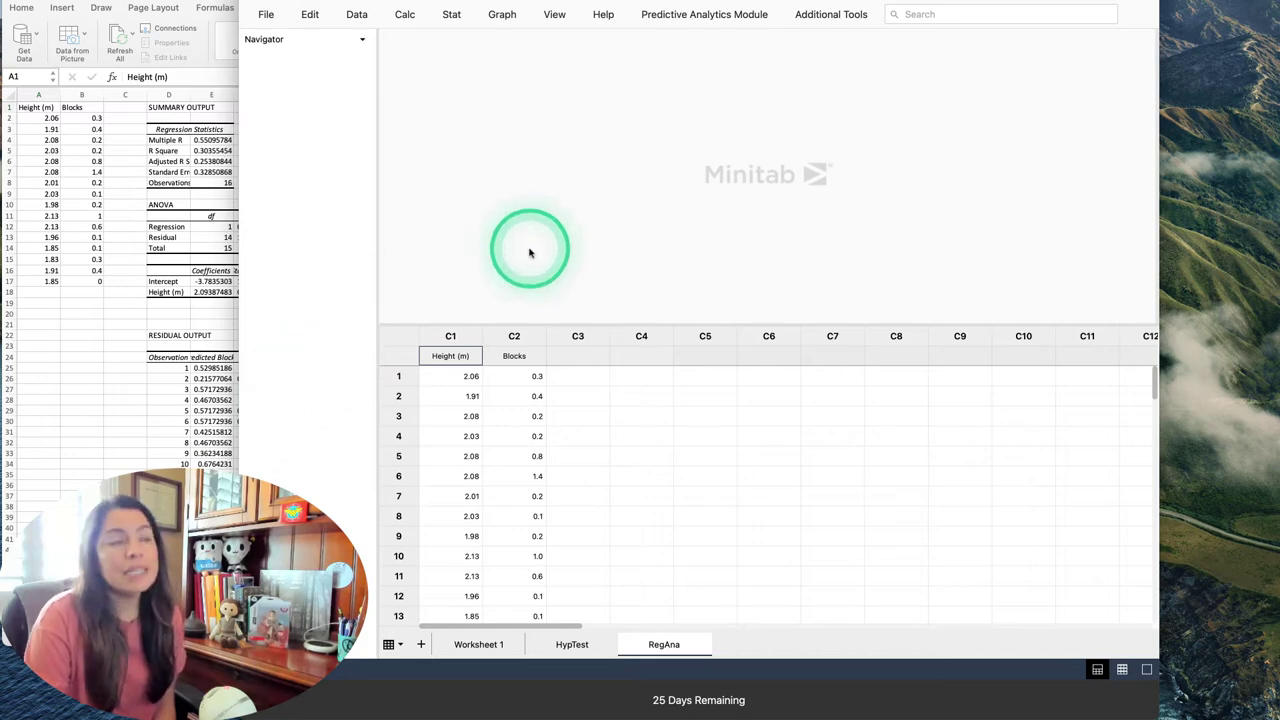
click(212, 343)
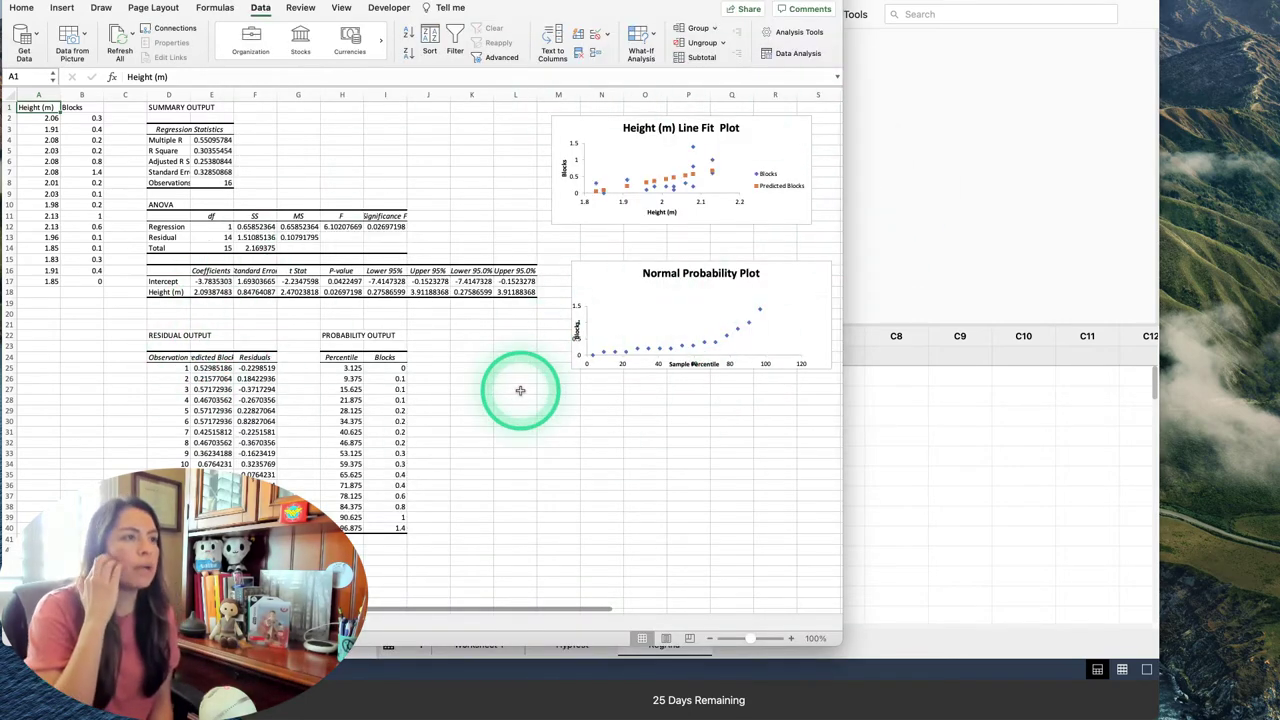
click(898, 232)
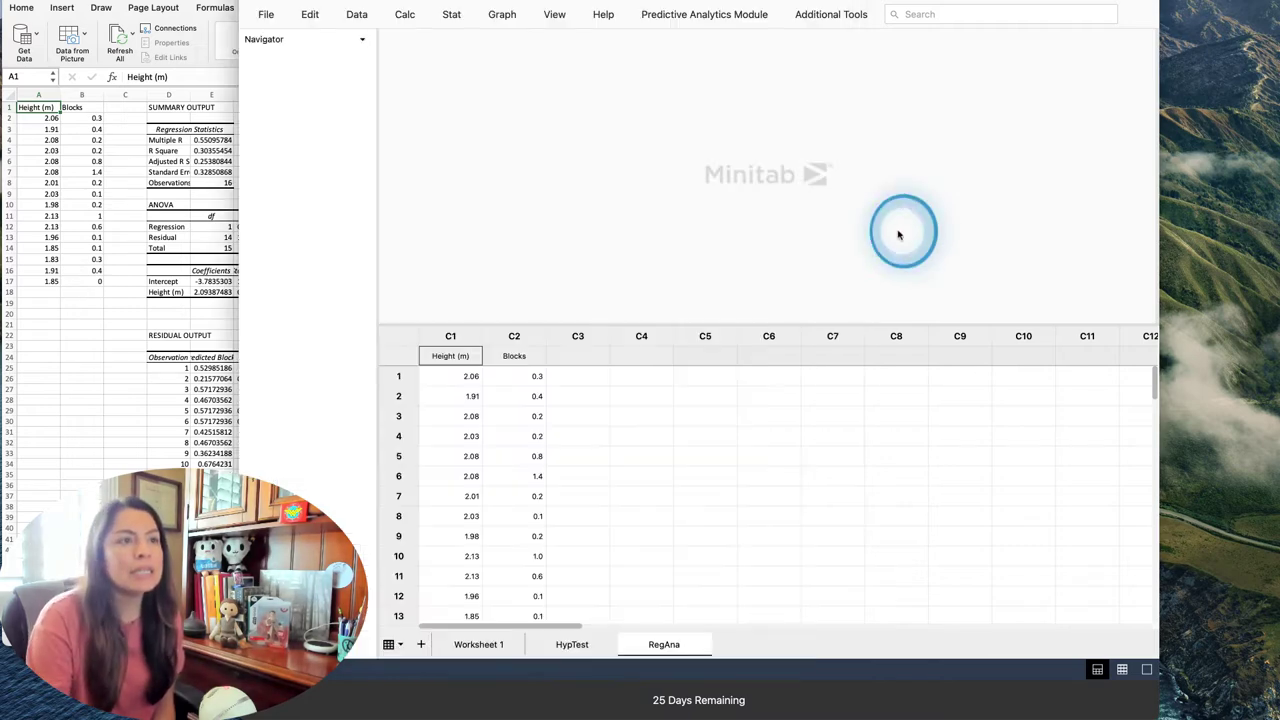
Step: Set up a linear Fitted Line Plot regression with Blocks as the response and Height (m) as the predictor
click(451, 14)
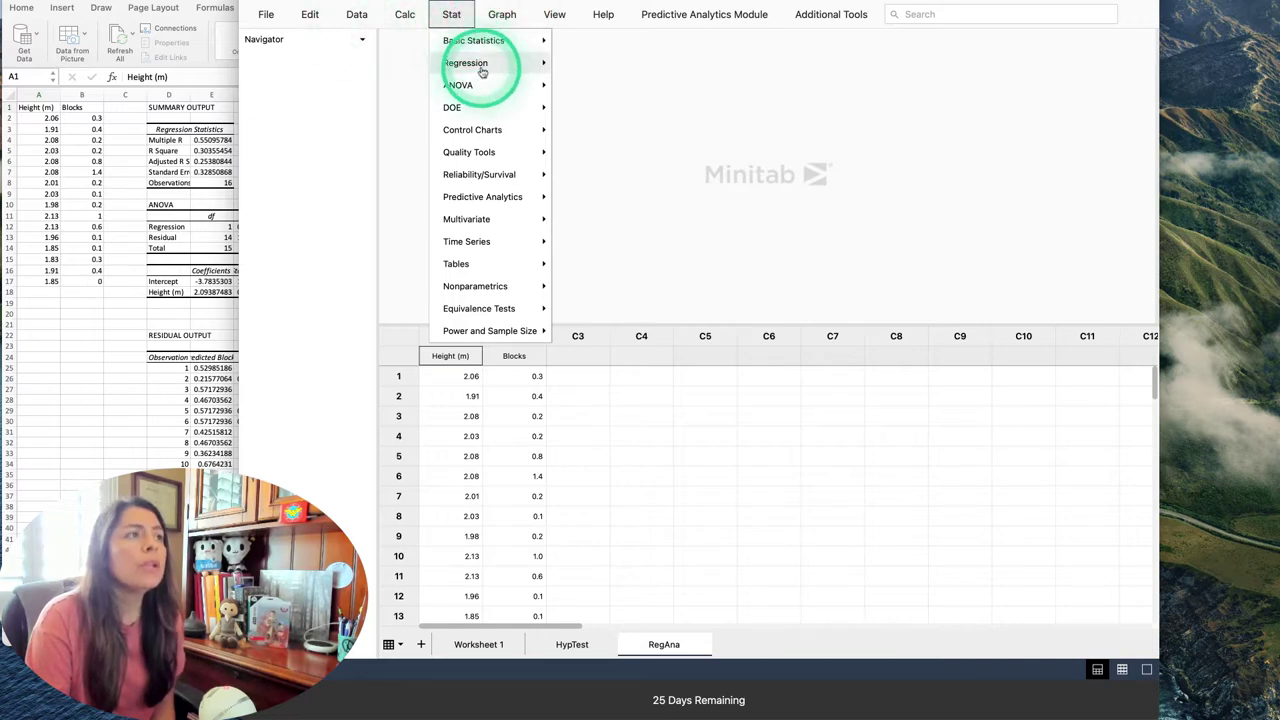
mouse_move(482, 70)
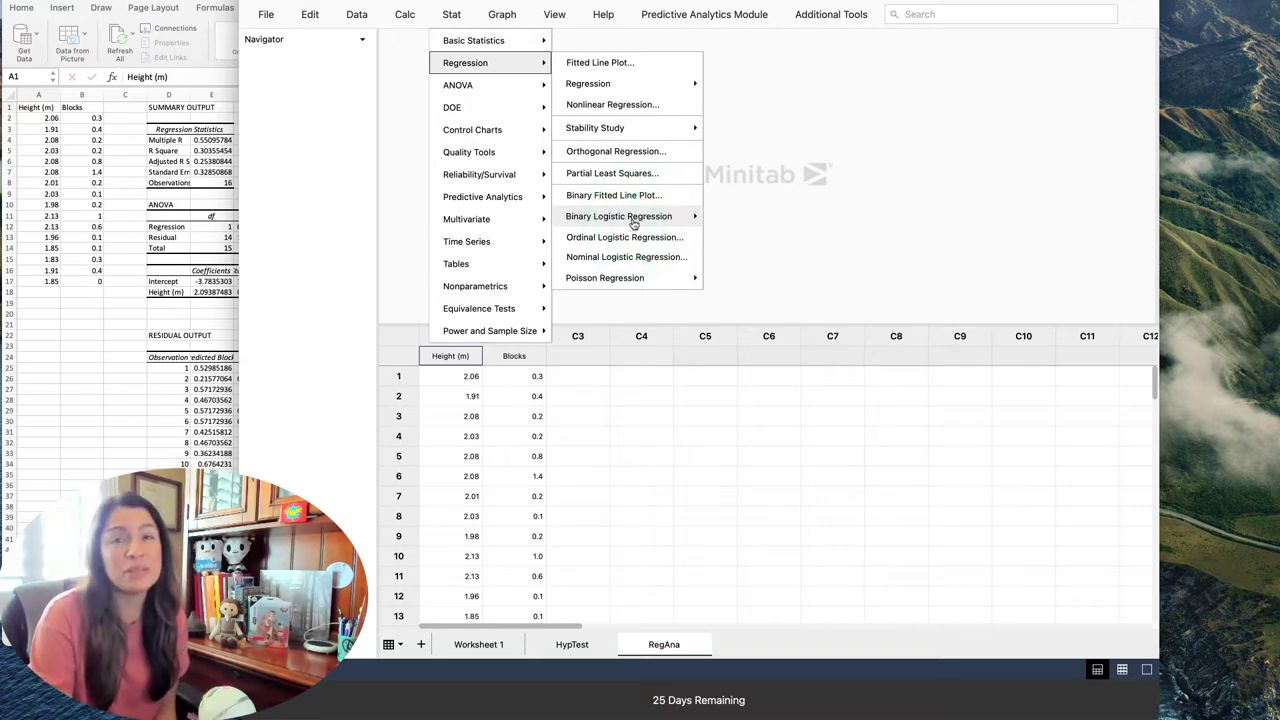
click(612, 63)
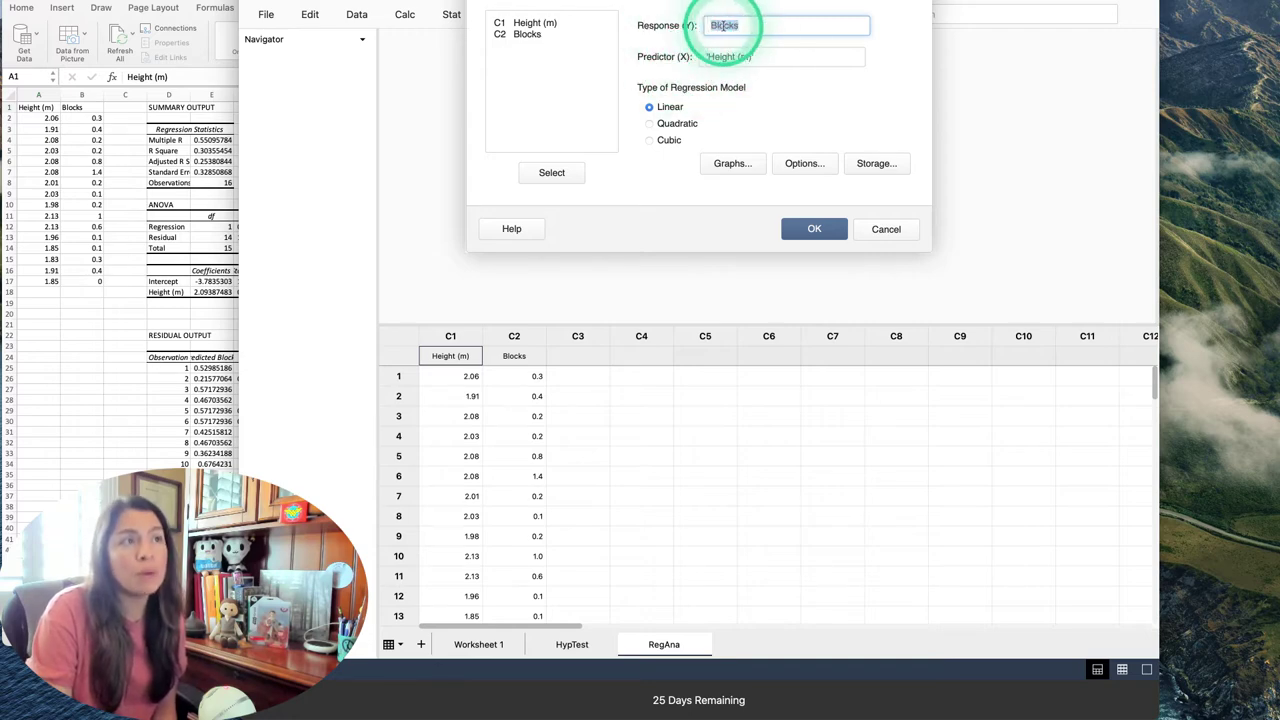
click(530, 34)
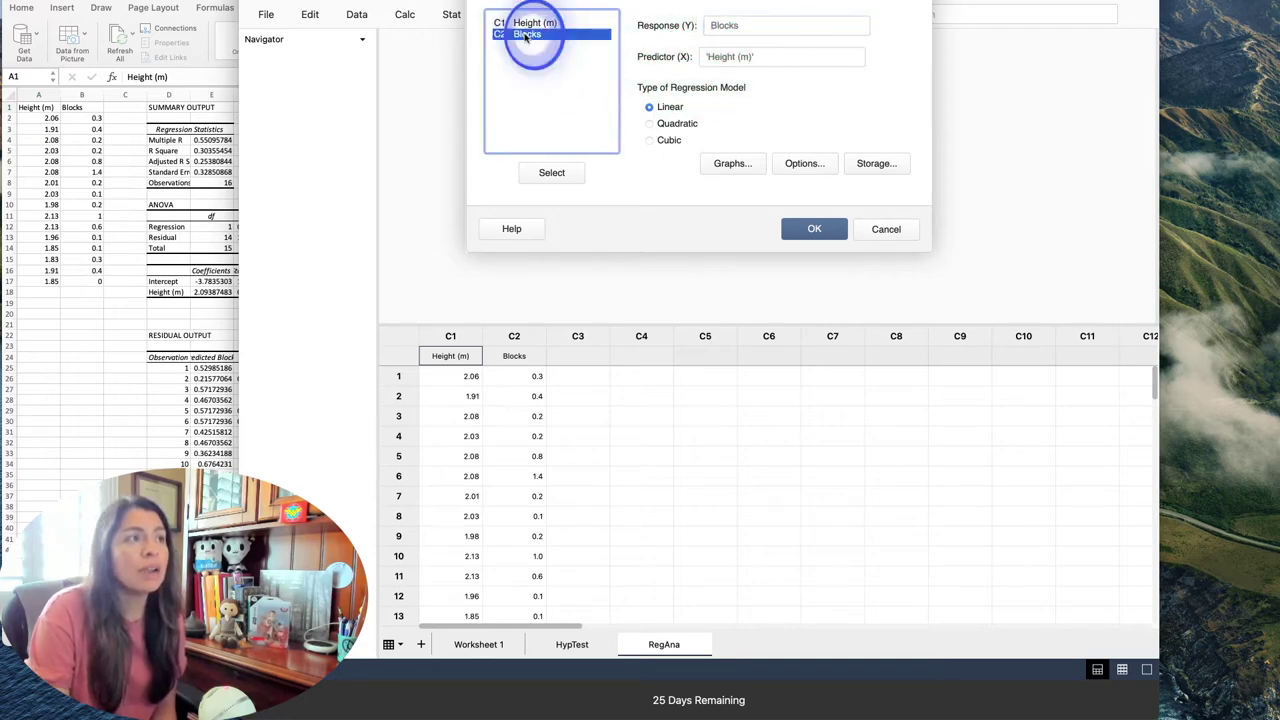
click(716, 54)
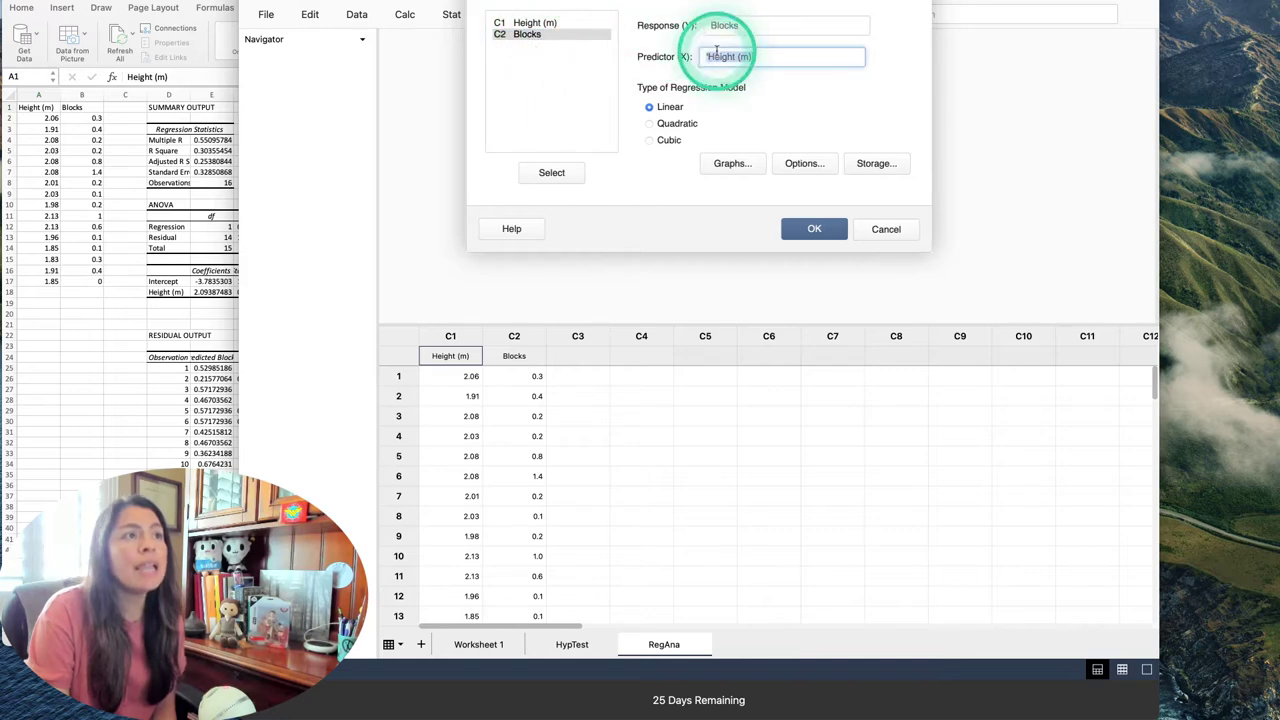
drag(531, 22, 634, 34)
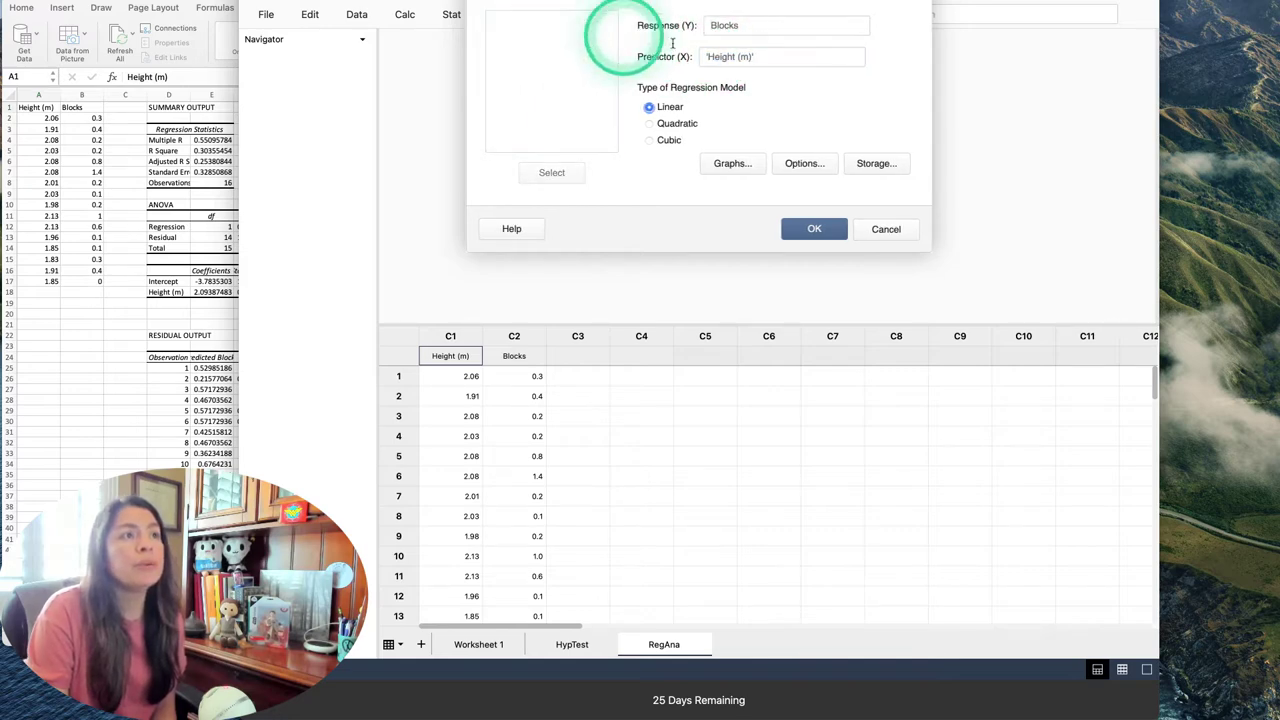
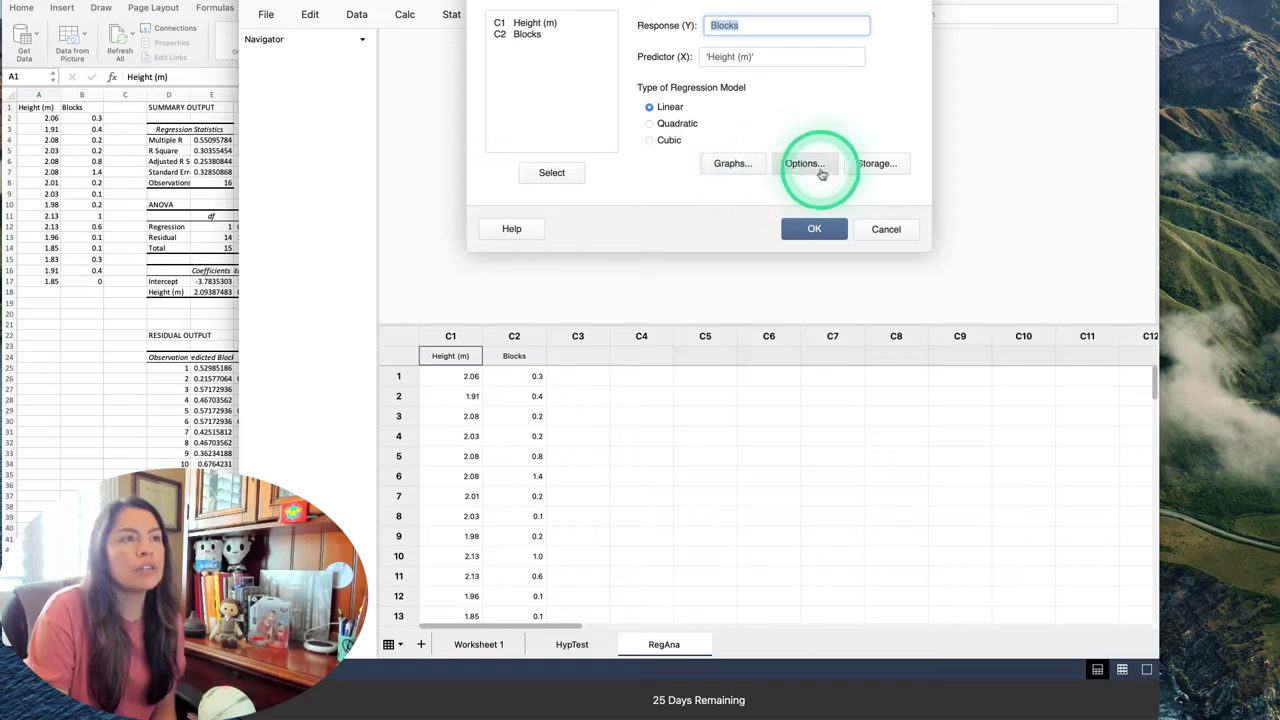
Step: Review the residual plot choices and the display options available for the fitted line plot
click(733, 163)
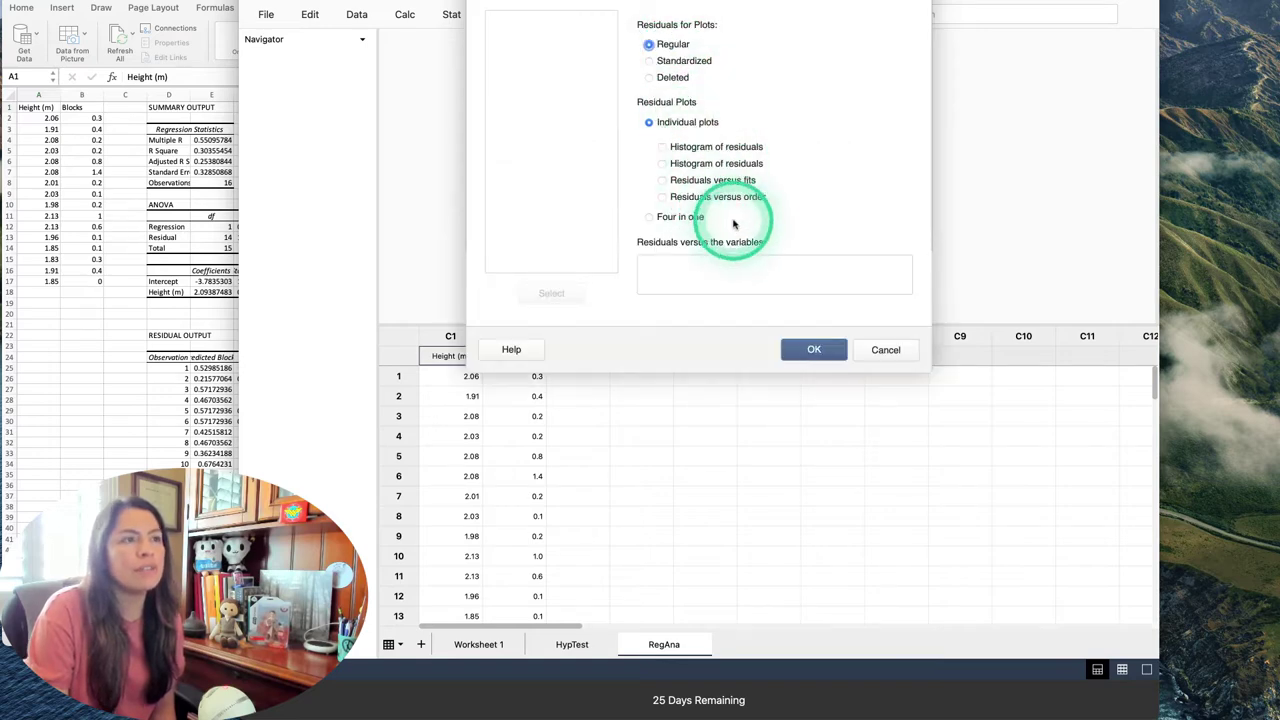
click(880, 348)
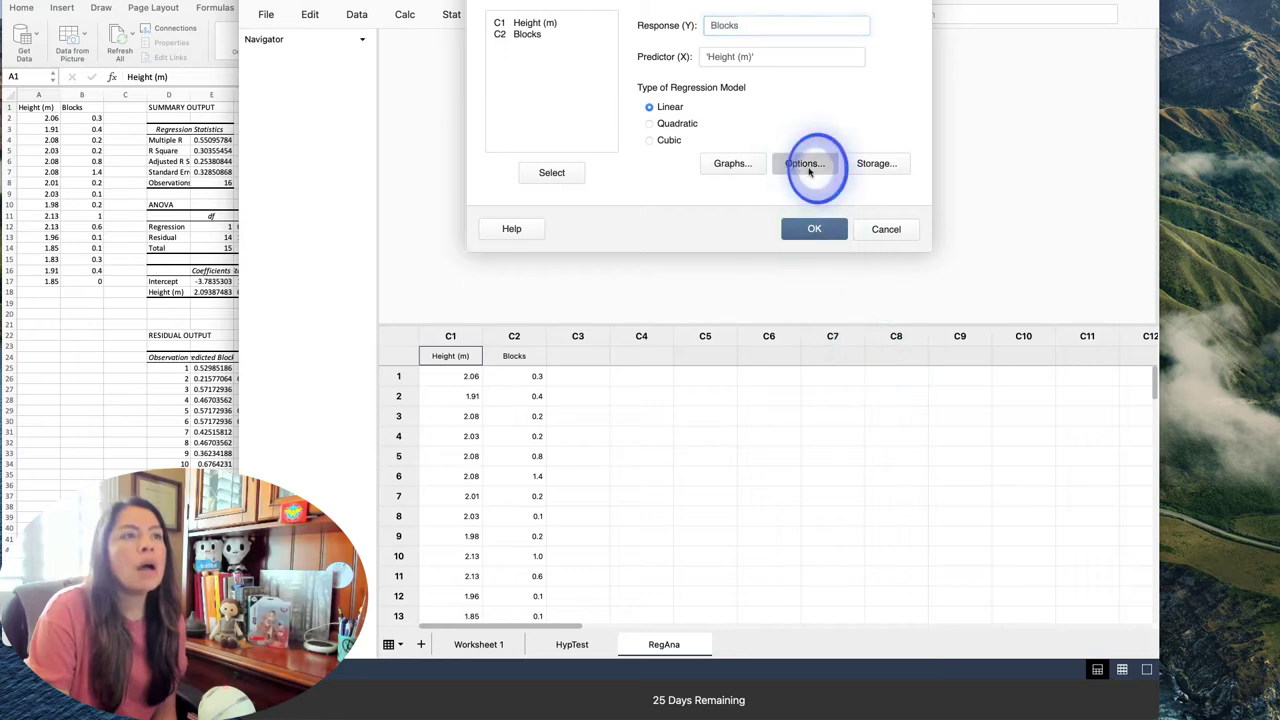
click(812, 163)
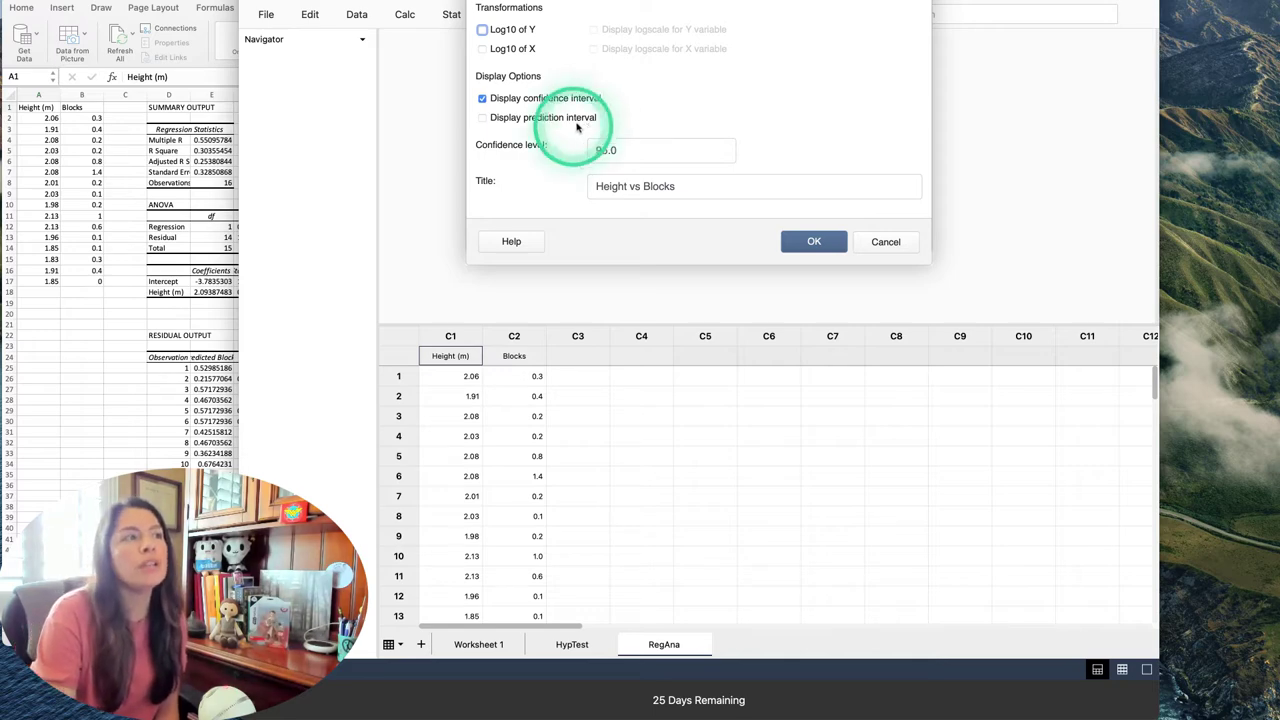
click(605, 152)
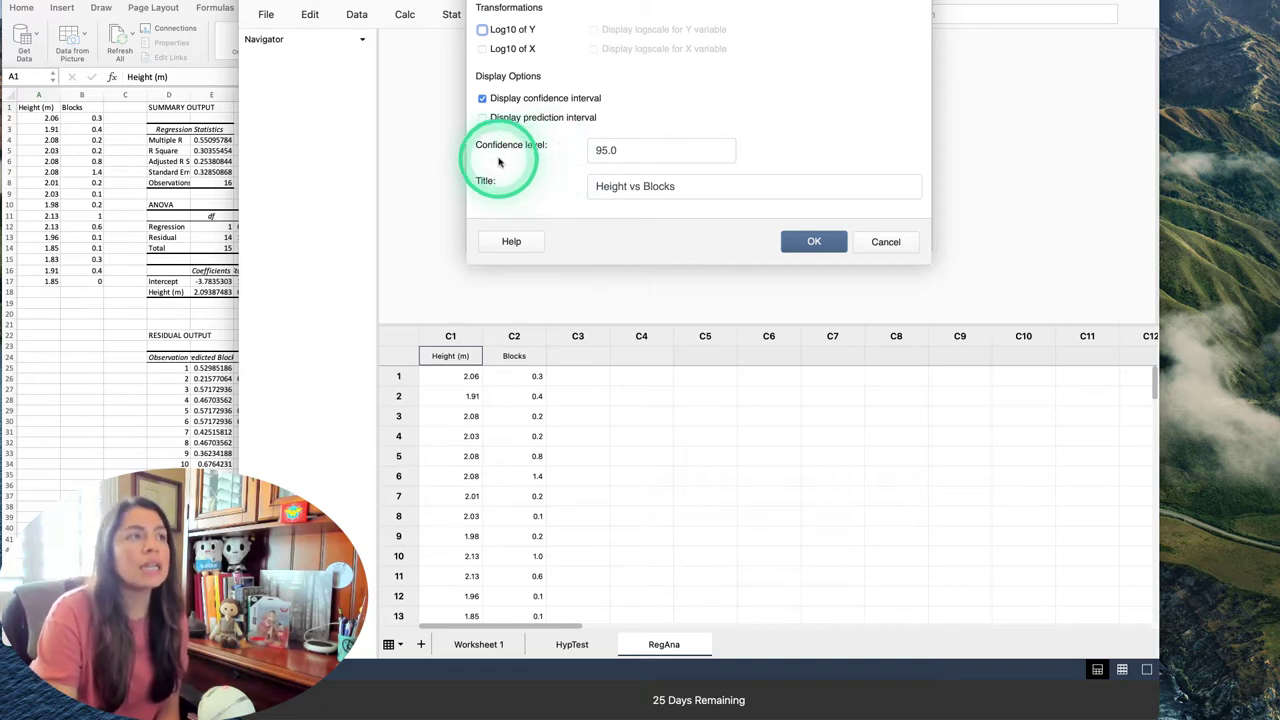
click(890, 248)
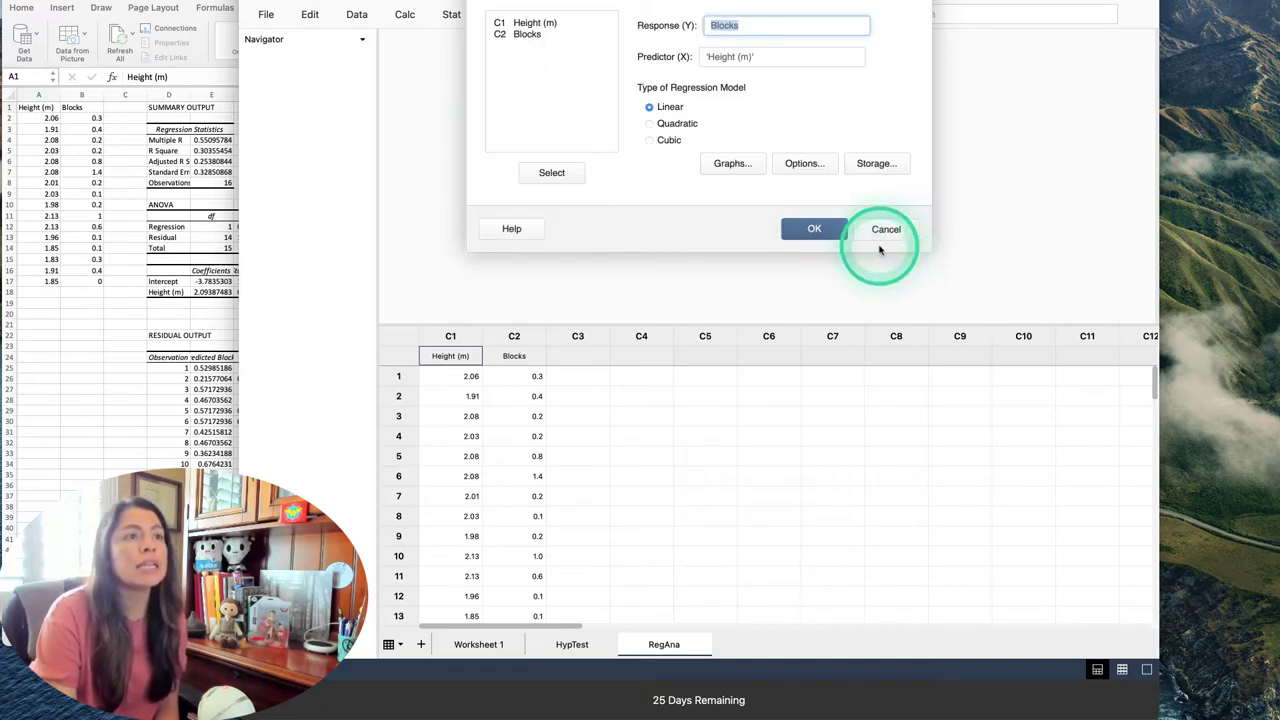
Step: Accept the plot options with a displayed confidence interval at level 95.0 and title Height vs Blocks, and run the regression
click(808, 166)
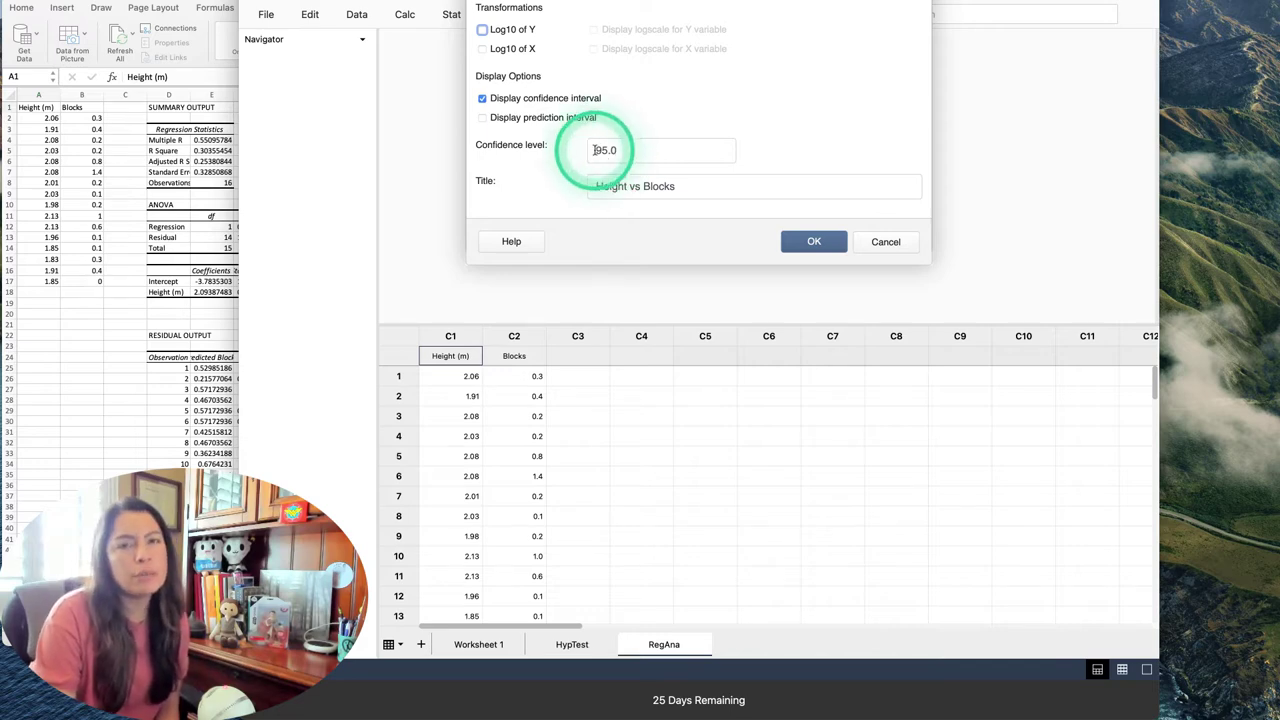
drag(598, 149, 620, 150)
click(634, 150)
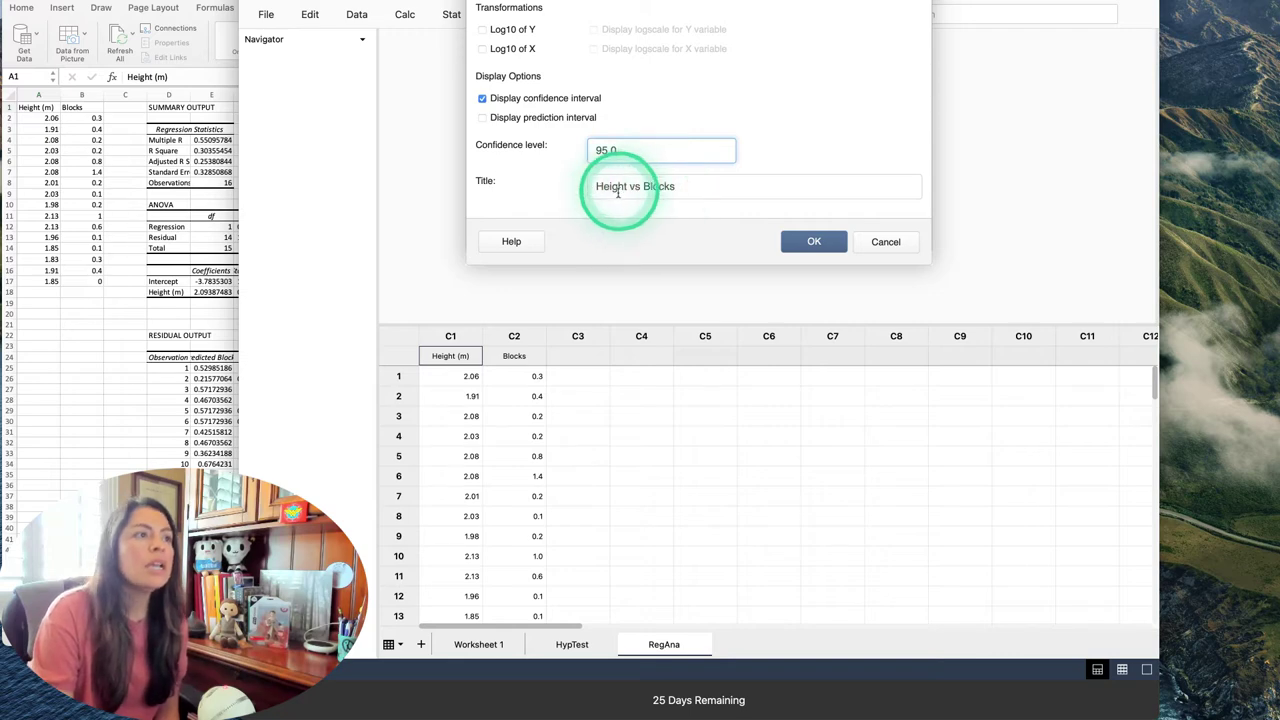
triple_click(615, 186)
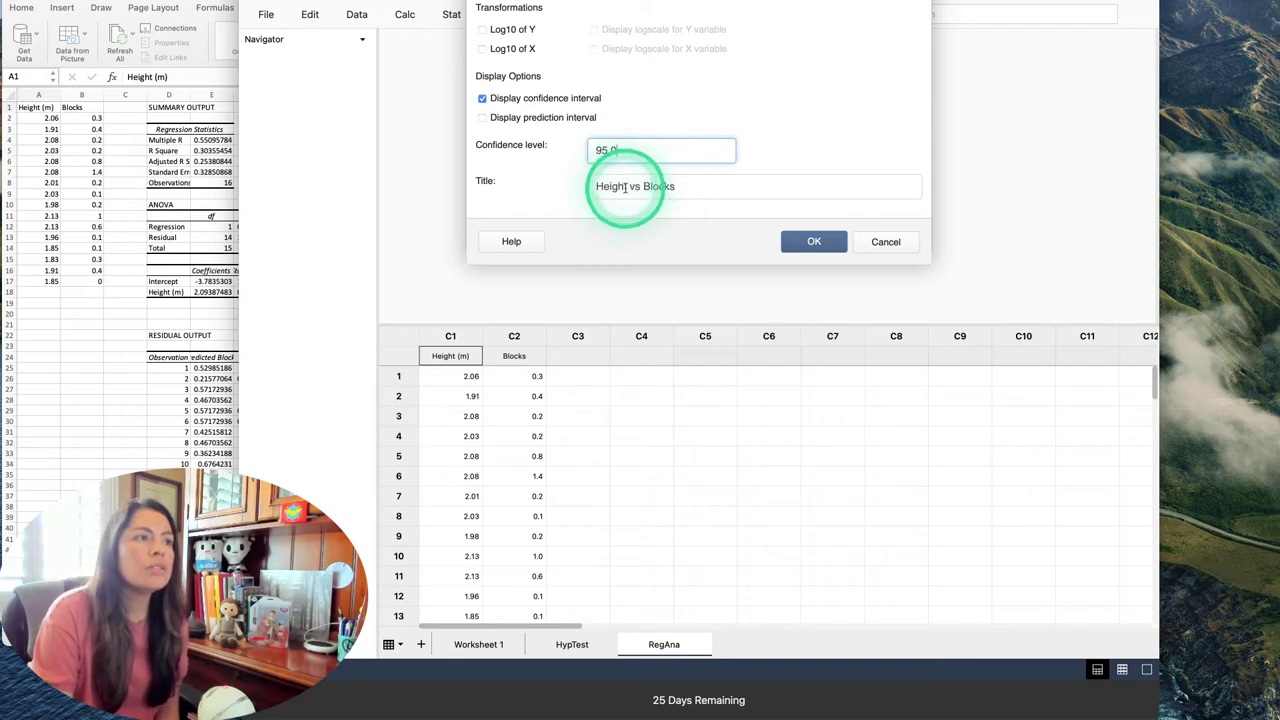
click(810, 238)
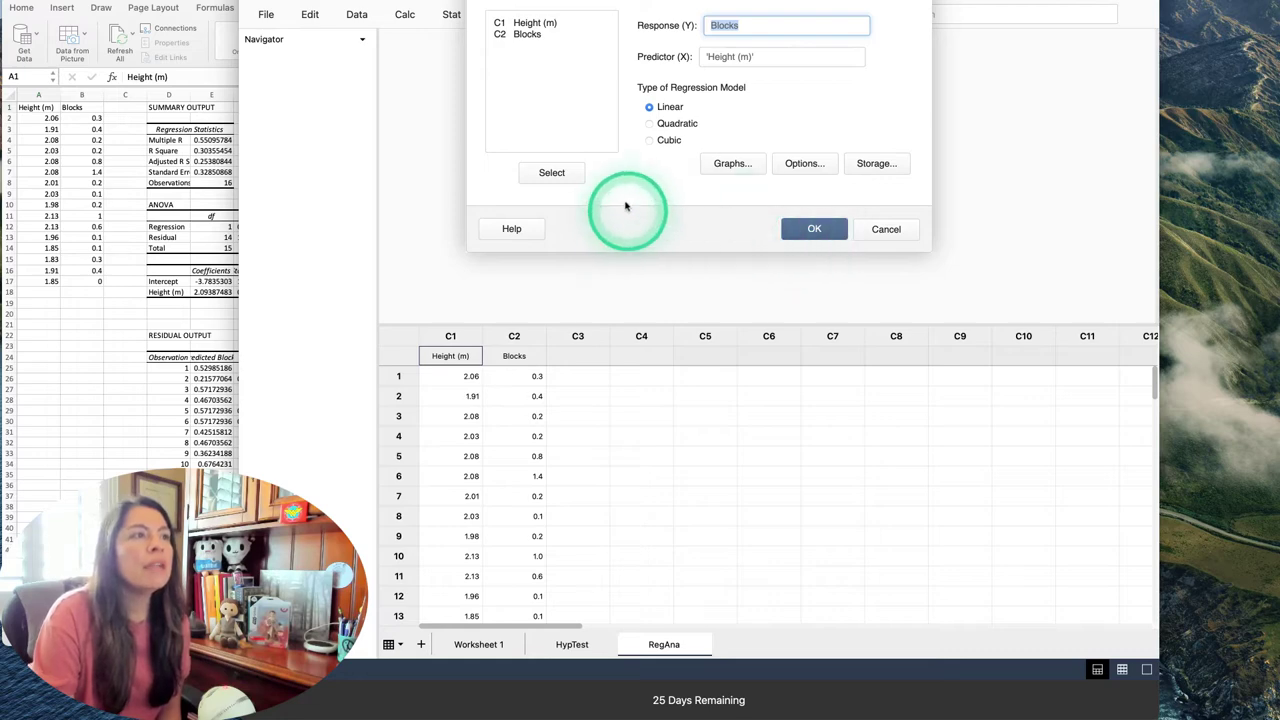
click(814, 233)
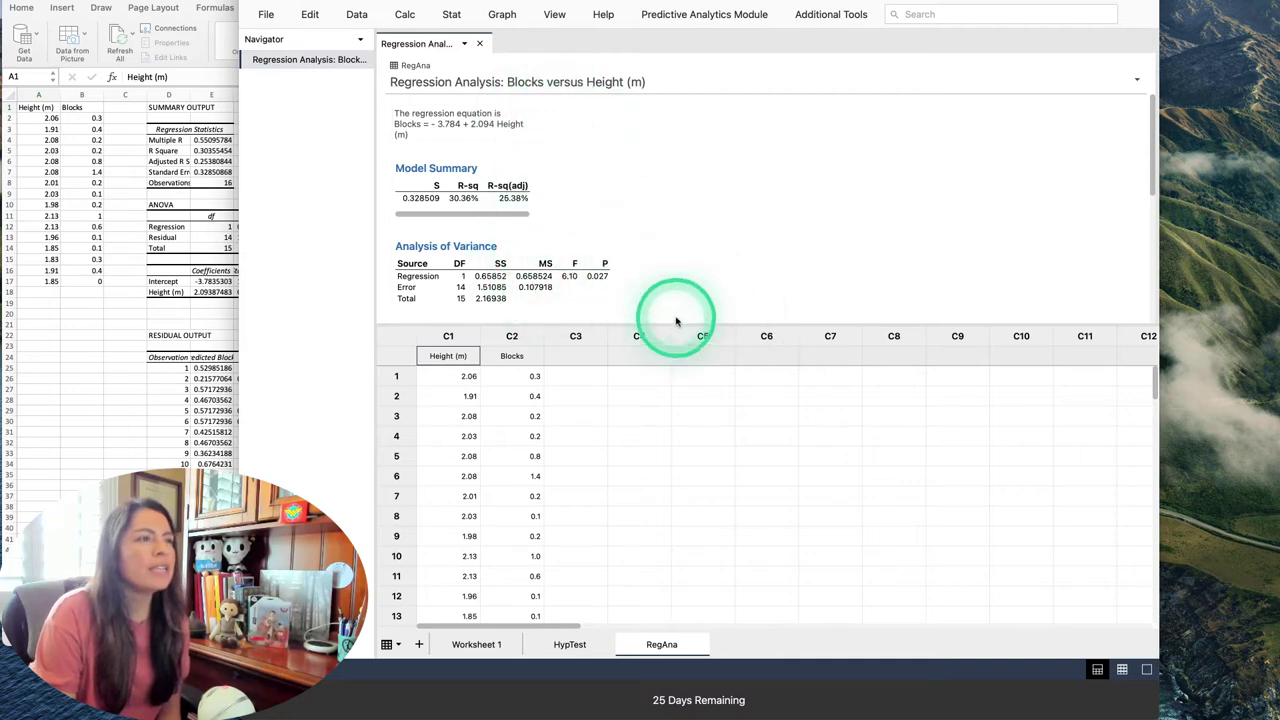
Step: Enlarge the output area and examine the Height vs Blocks fitted line plot and its data points
drag(751, 324, 753, 399)
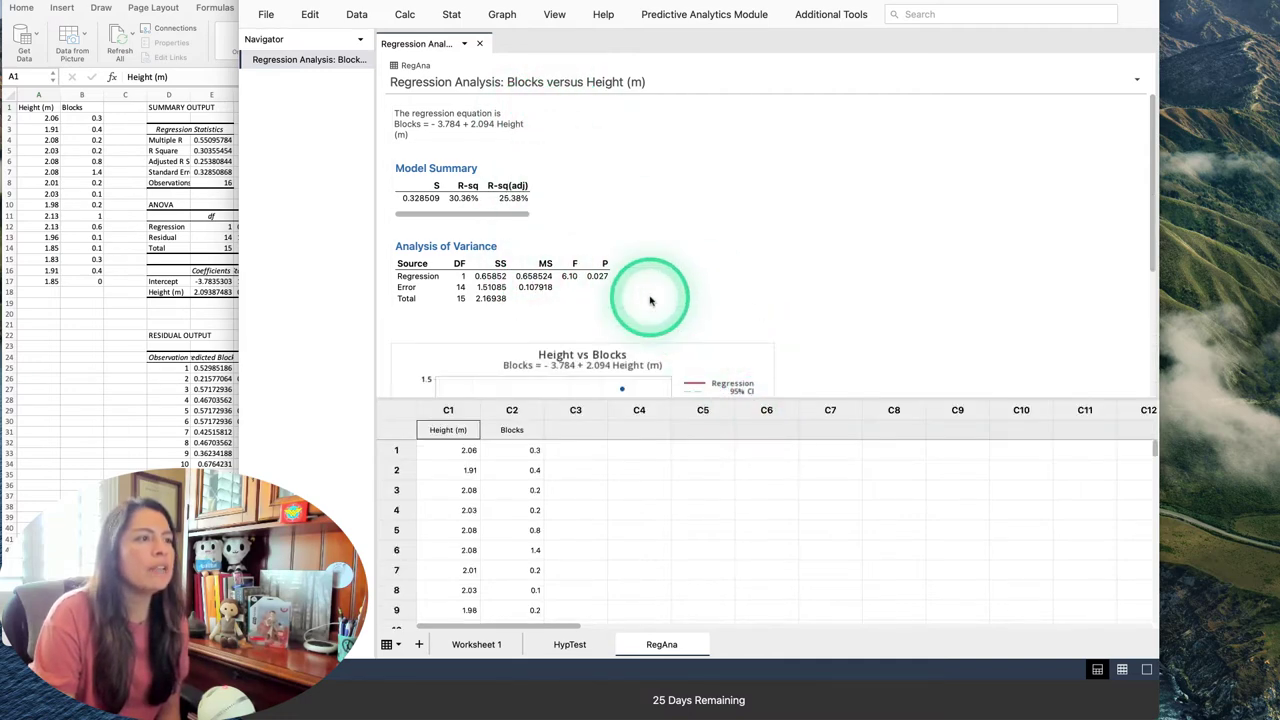
scroll(651, 294, down, 5)
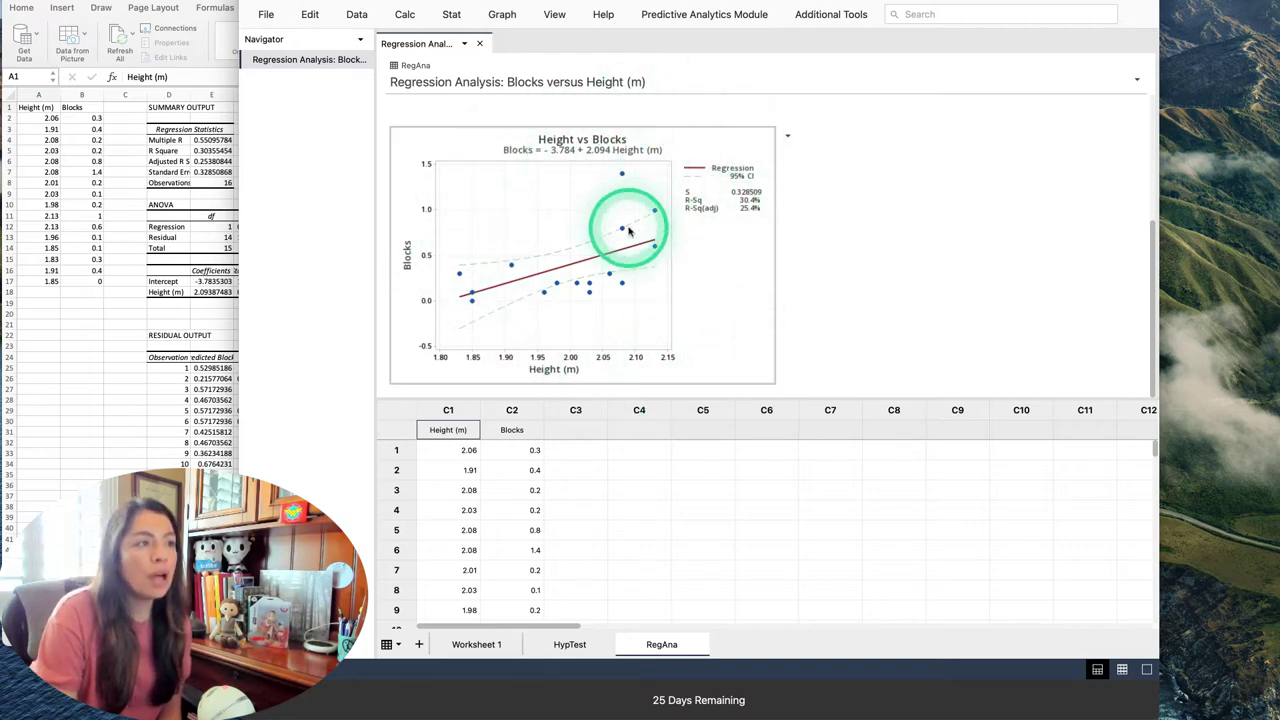
mouse_move(656, 213)
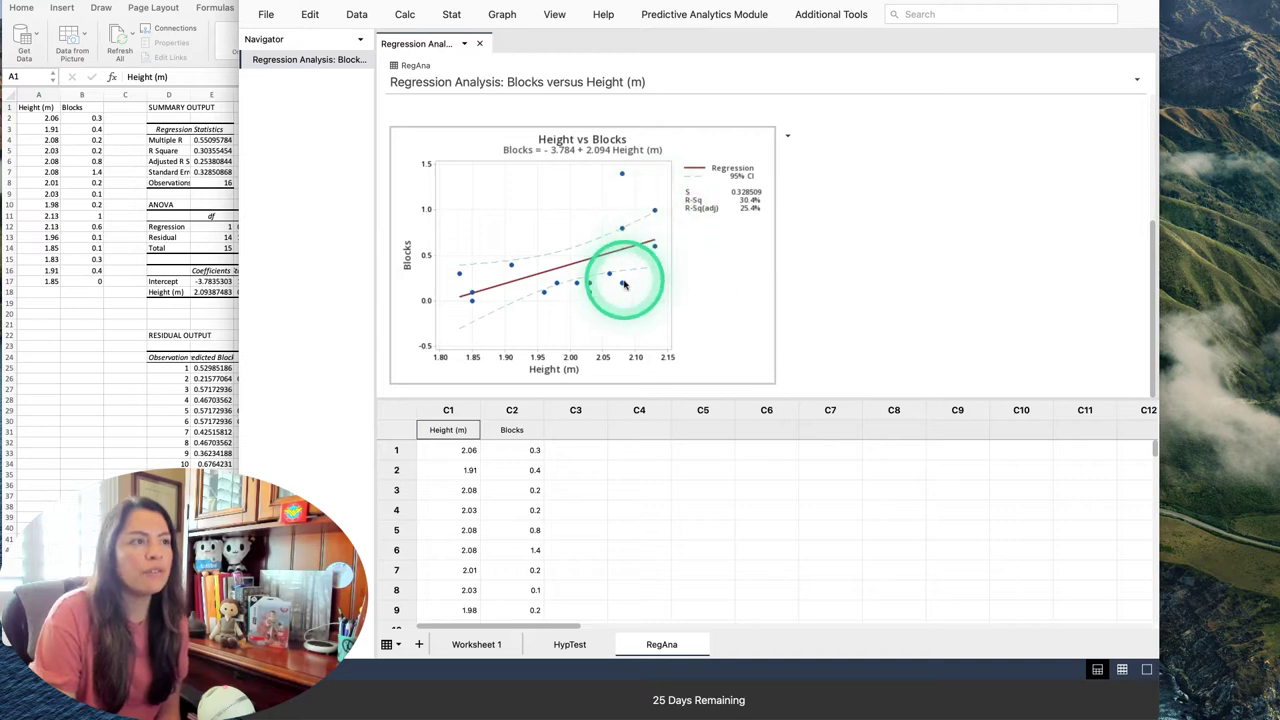
Step: Examine the data points and equation on the Height vs Blocks plot and the Model Summary table above it
mouse_move(622, 287)
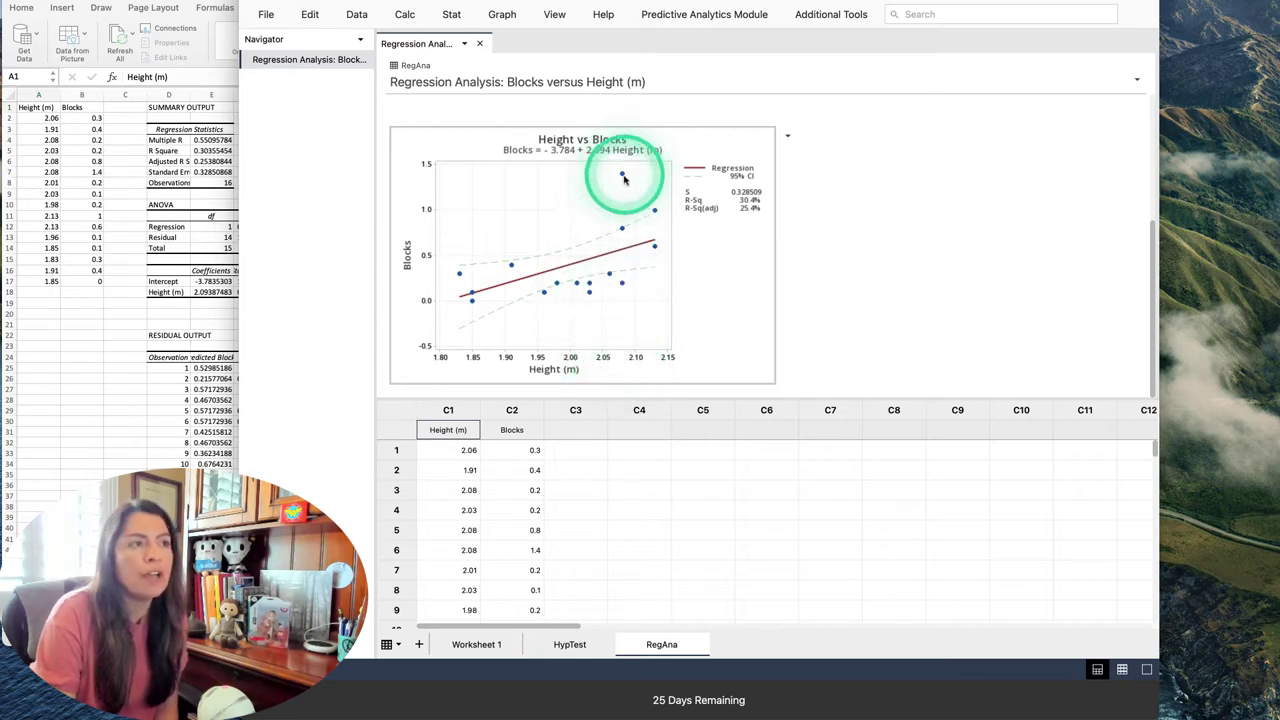
mouse_move(622, 177)
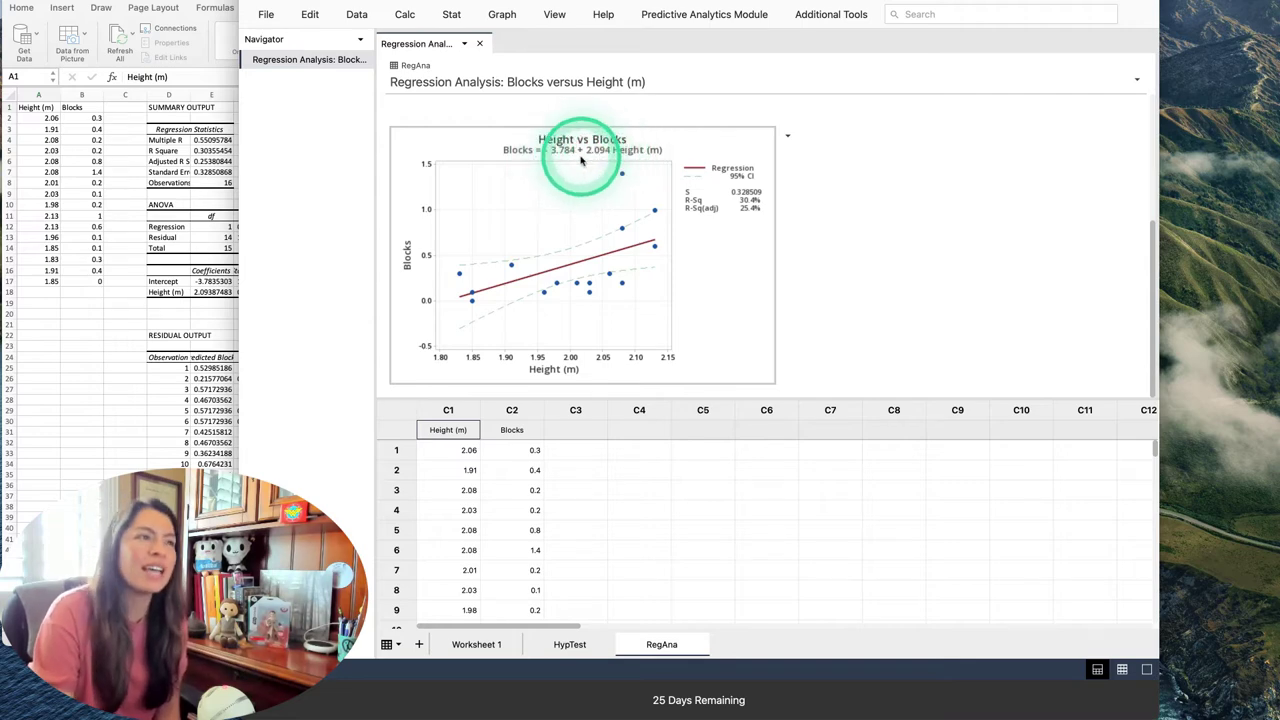
scroll(600, 155, up, 5)
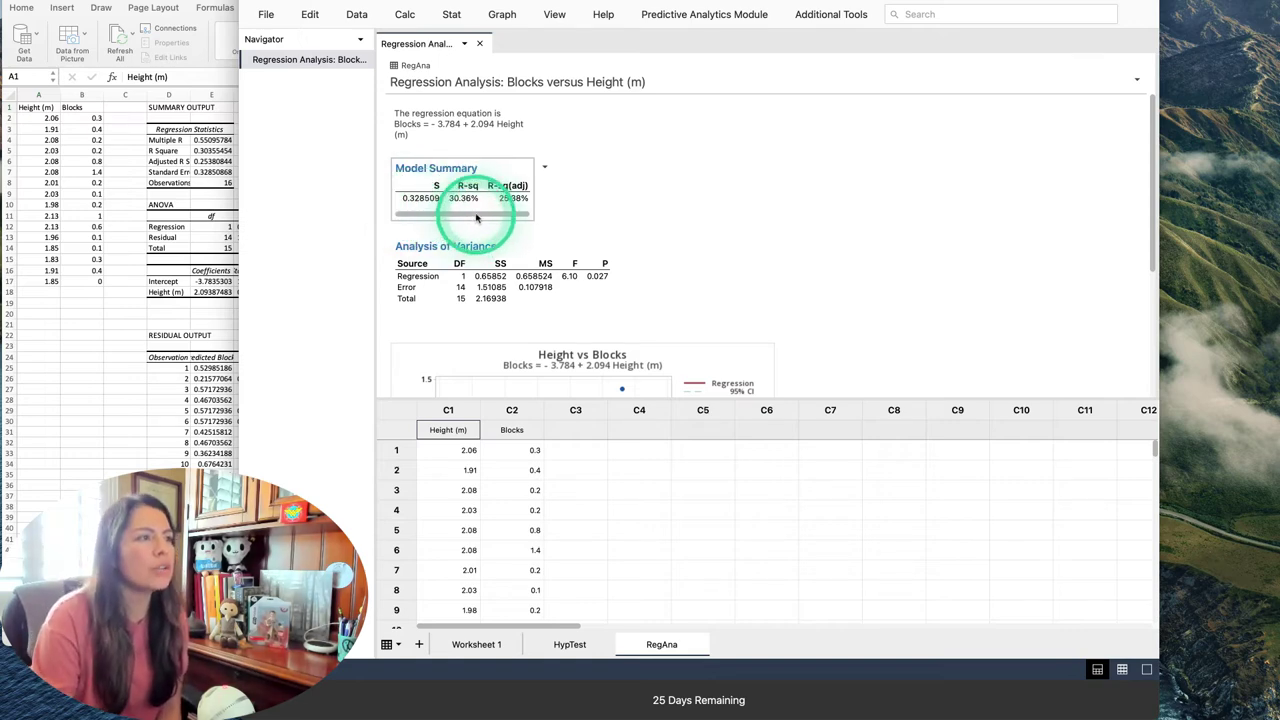
drag(480, 209, 402, 222)
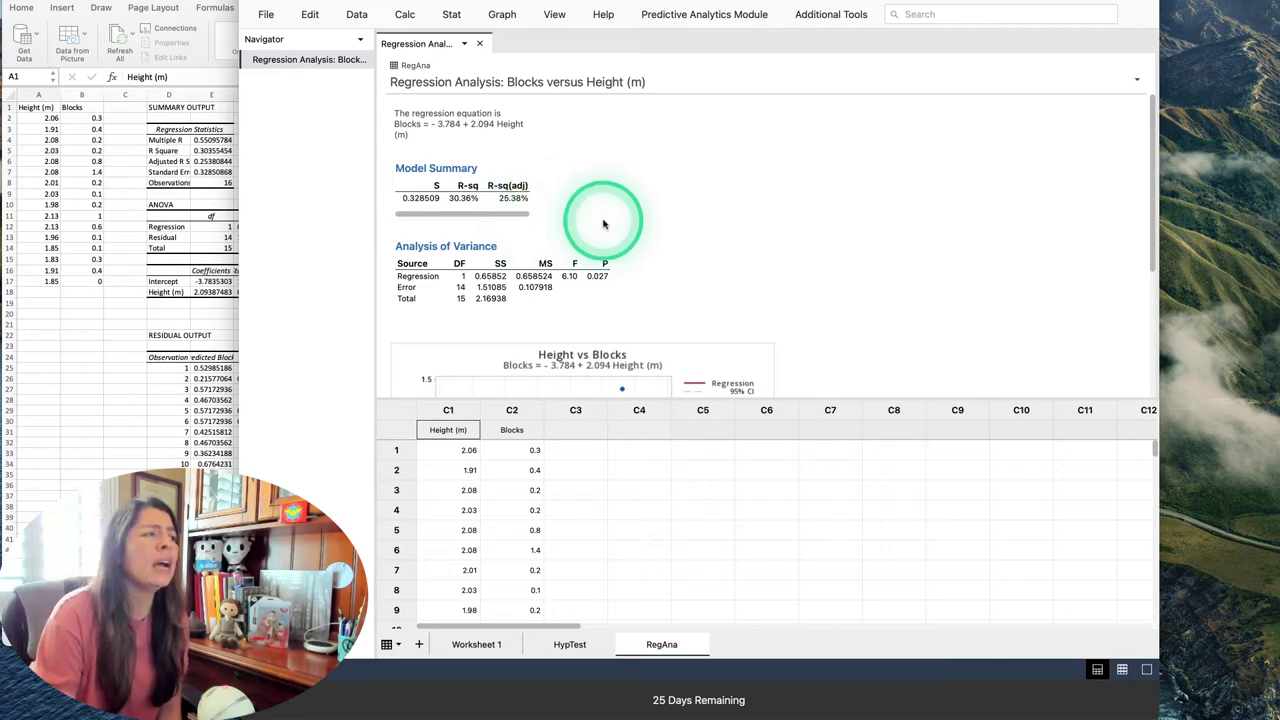
Step: Compare the Multiple R and R Square rows of Excel's summary output with Minitab's Model Summary
click(178, 166)
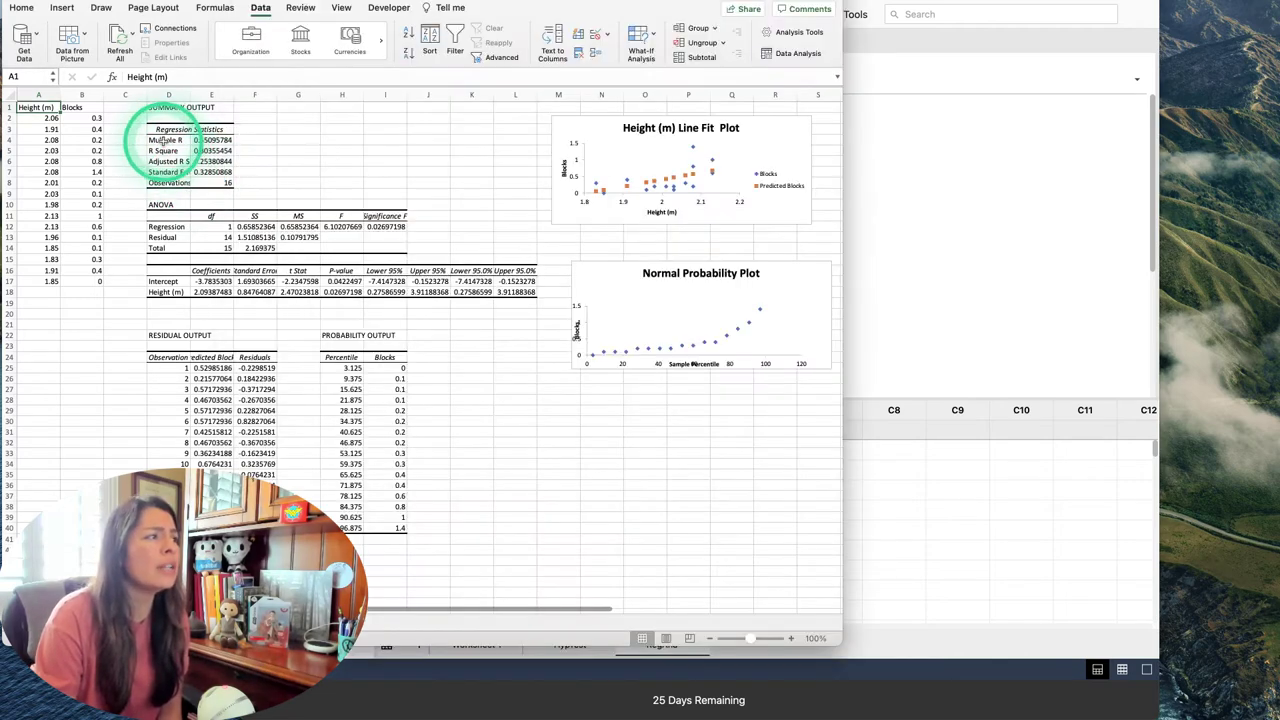
drag(163, 140, 215, 140)
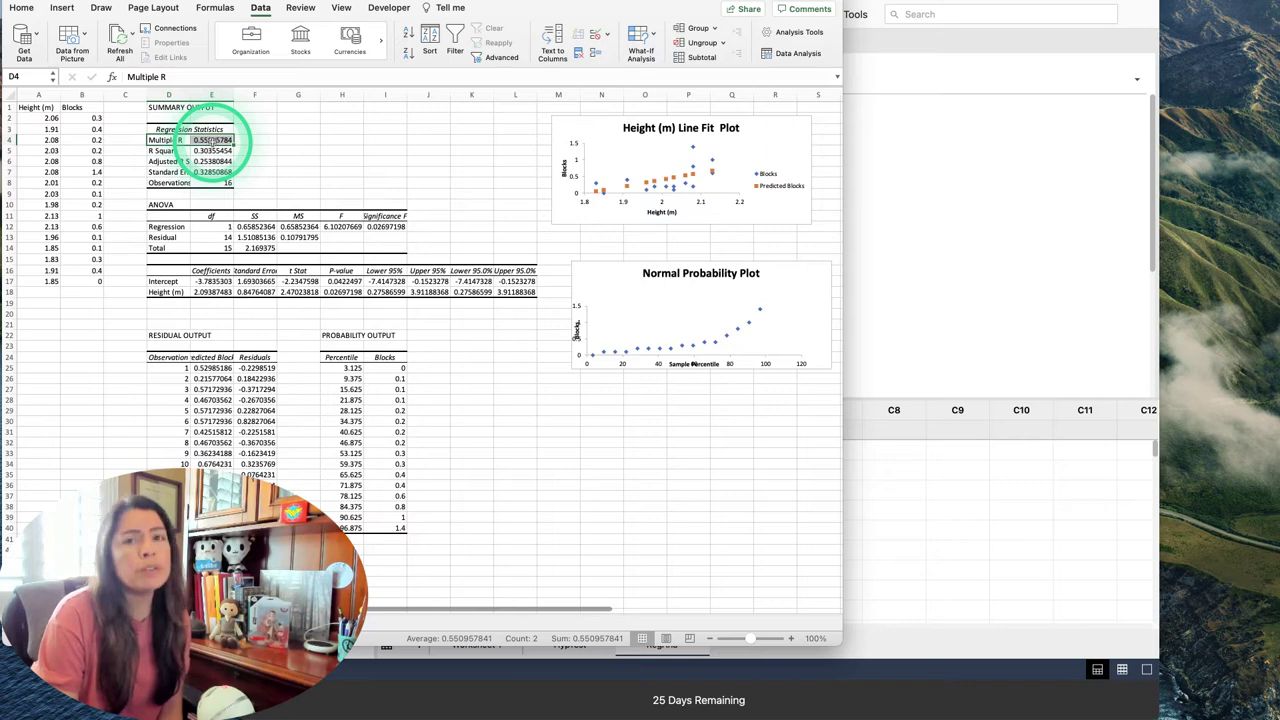
click(1035, 222)
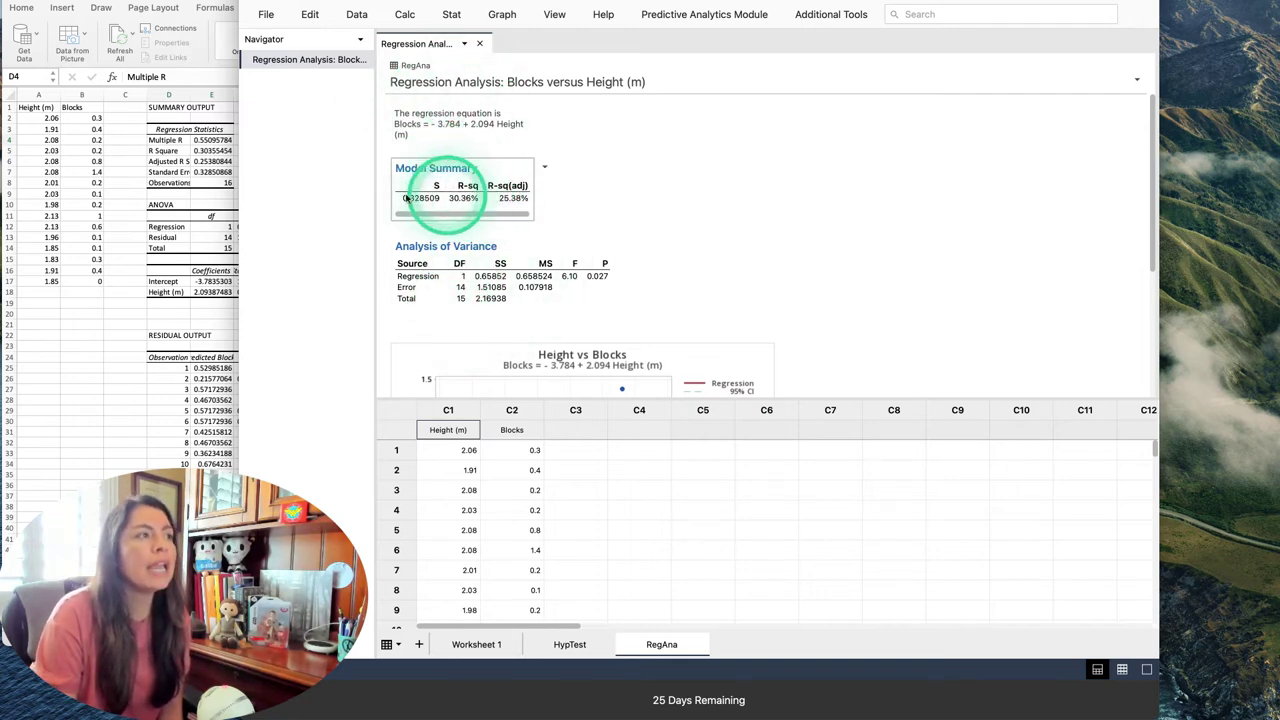
click(214, 170)
click(175, 150)
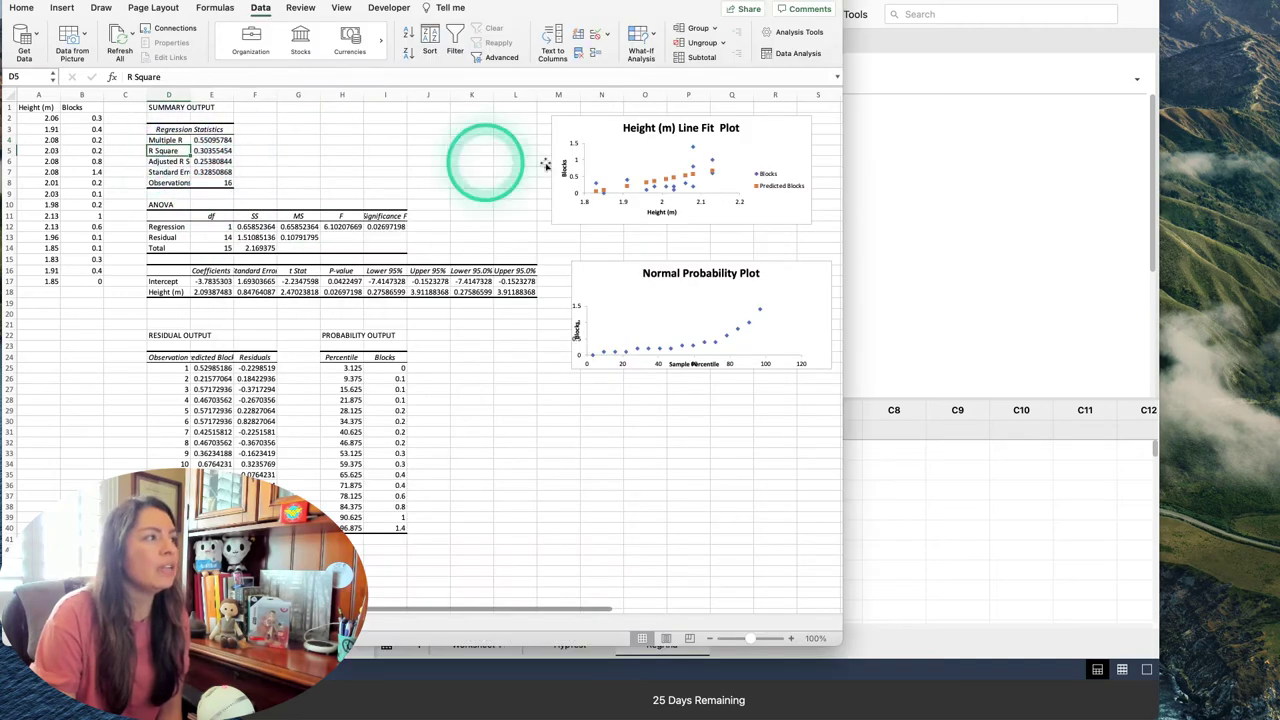
click(920, 237)
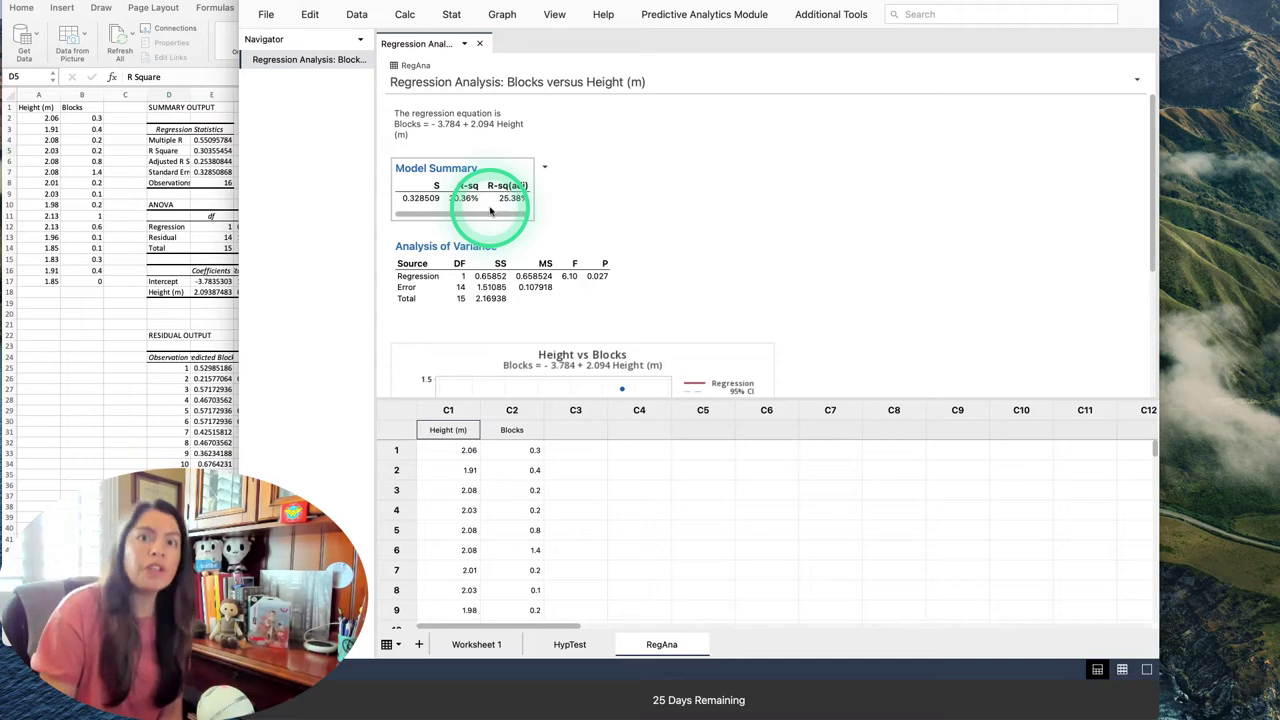
Step: Check the assignment's correlation and determination coefficient questions in the project instructions against the R-sq column of Minitab's Model Summary
click(912, 14)
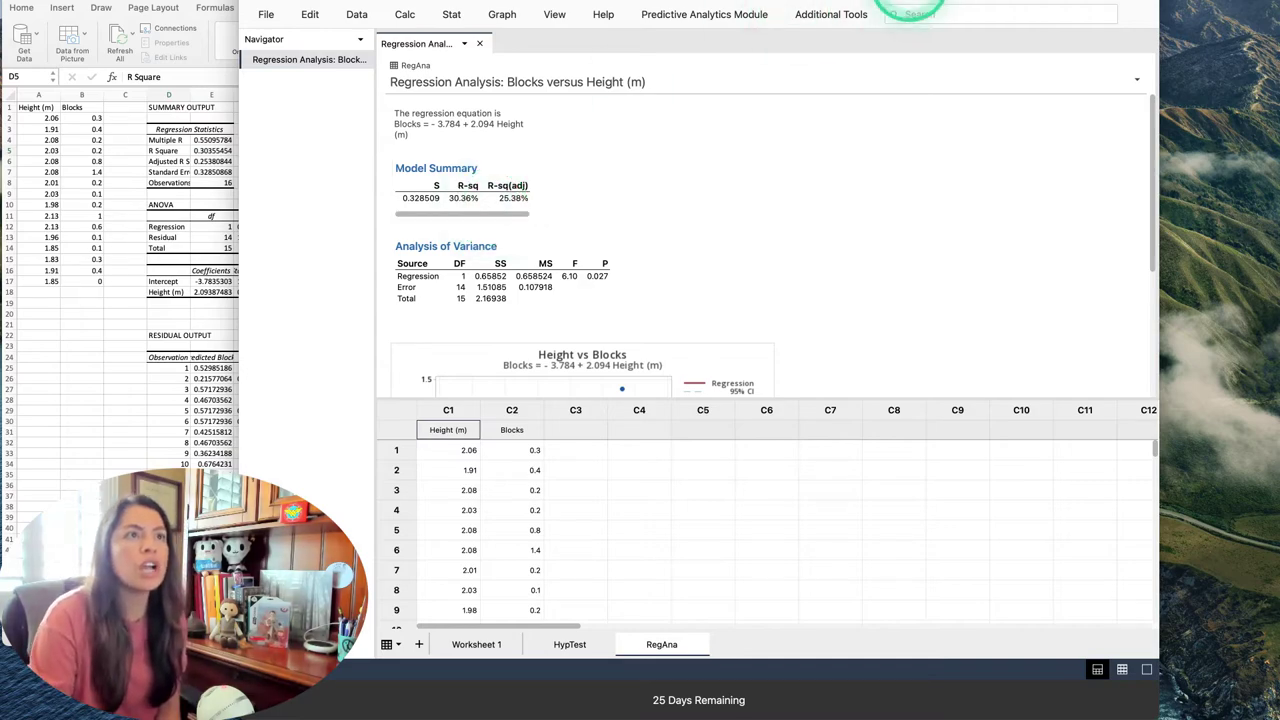
key(super+Tab)
scroll(678, 323, down, 15)
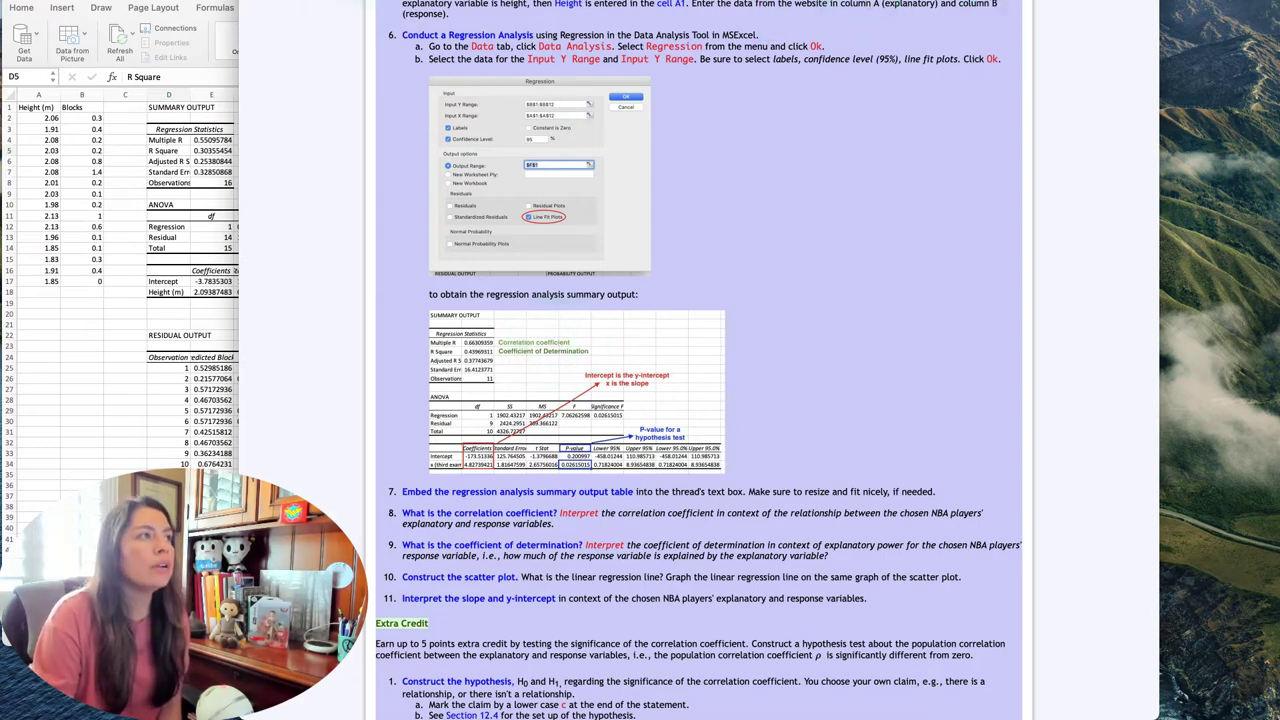
key(alt+Tab)
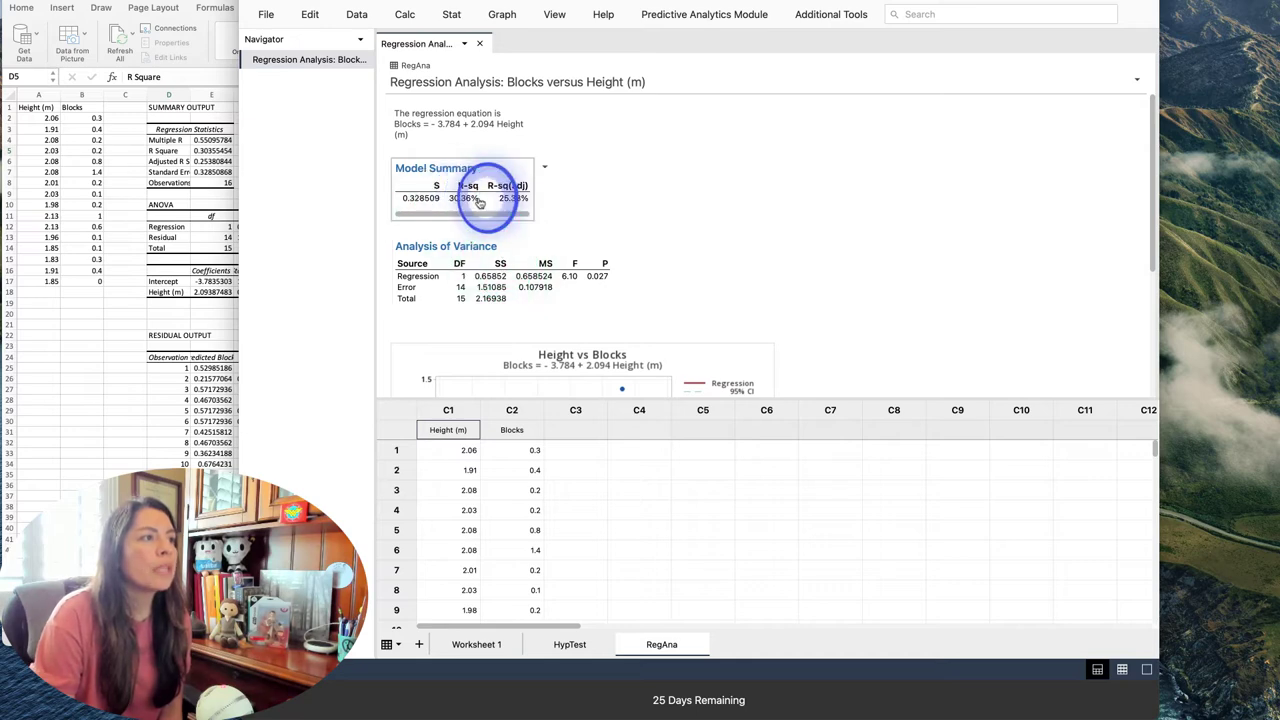
click(469, 201)
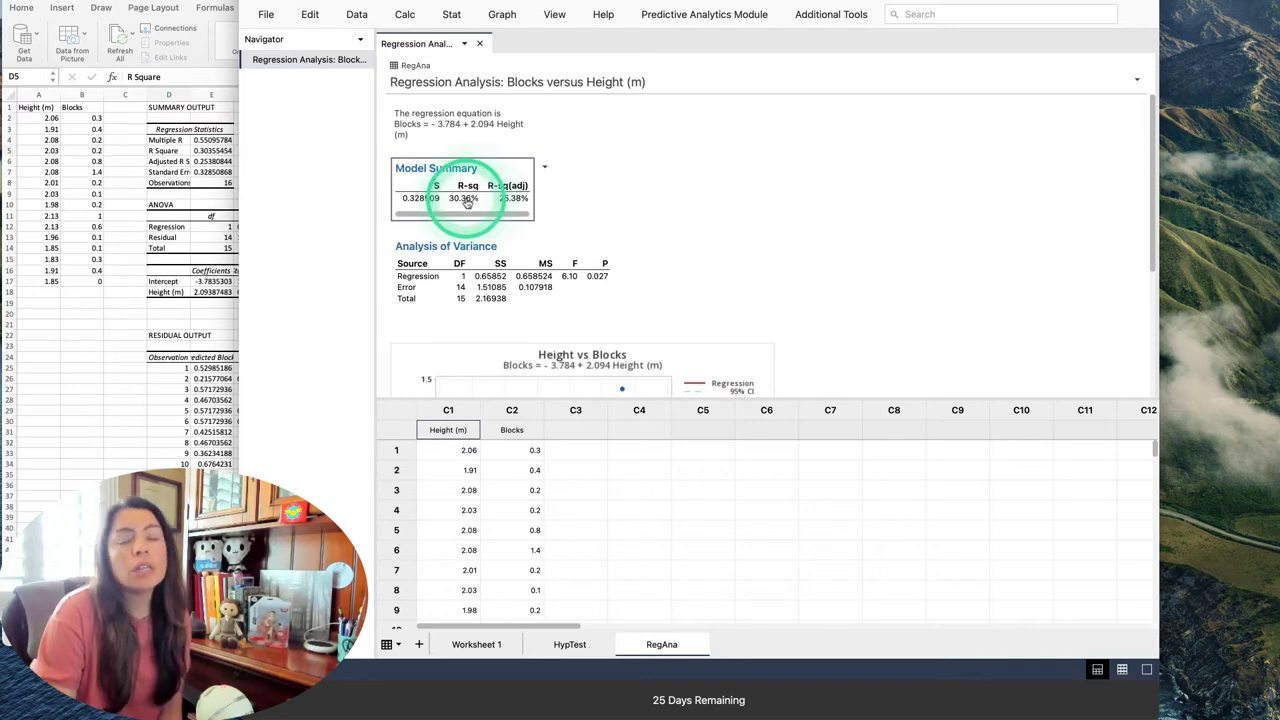
click(439, 203)
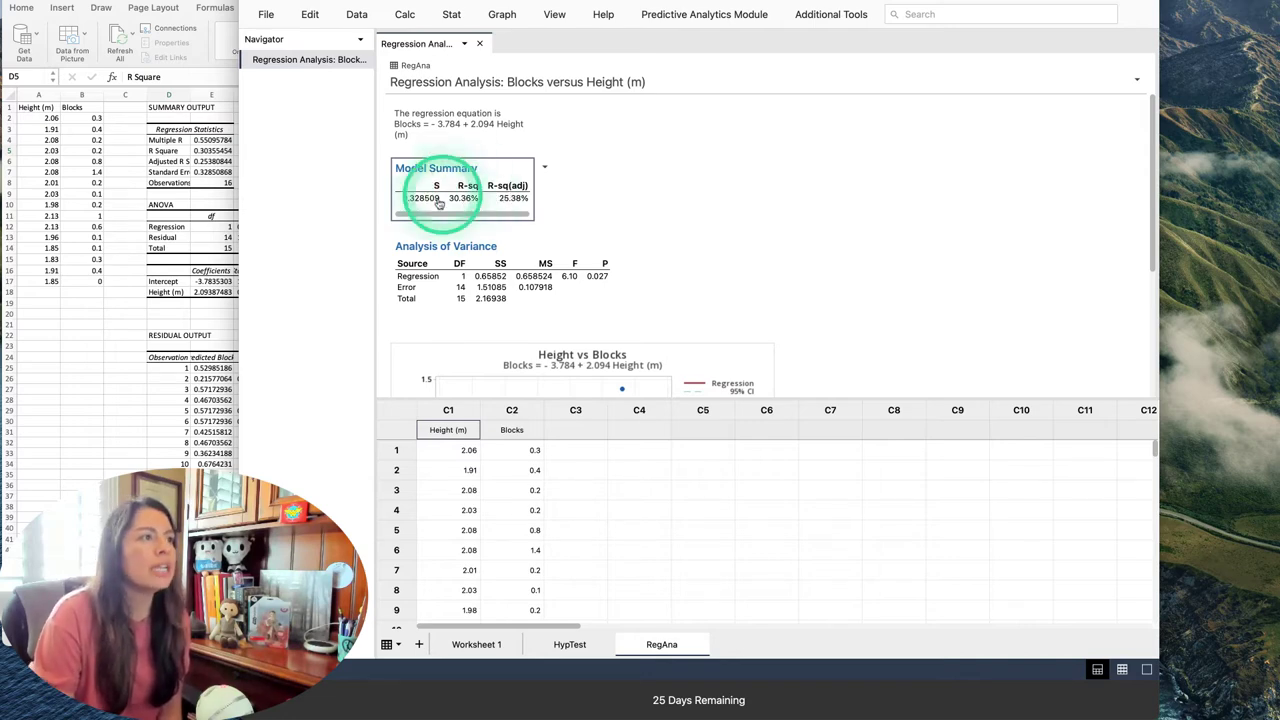
Step: Set up a Basic Statistics Correlation analysis with Height (m) and Blocks as the variables
click(460, 12)
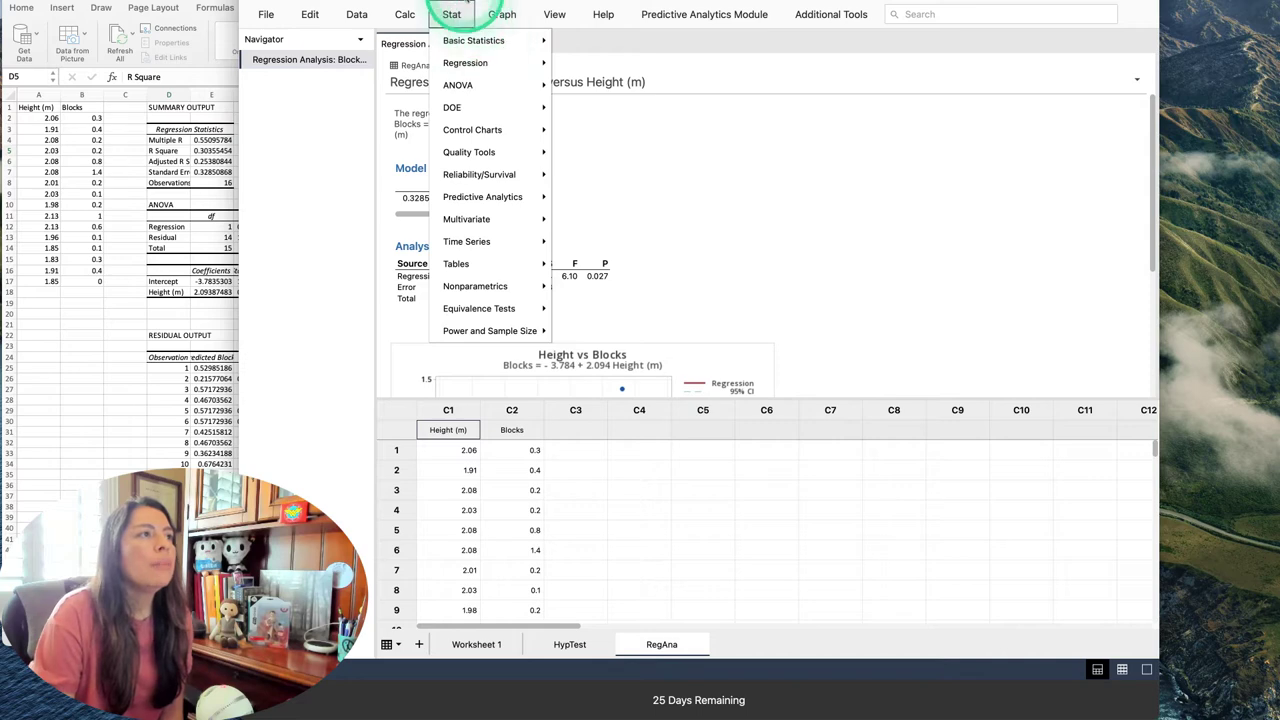
mouse_move(470, 45)
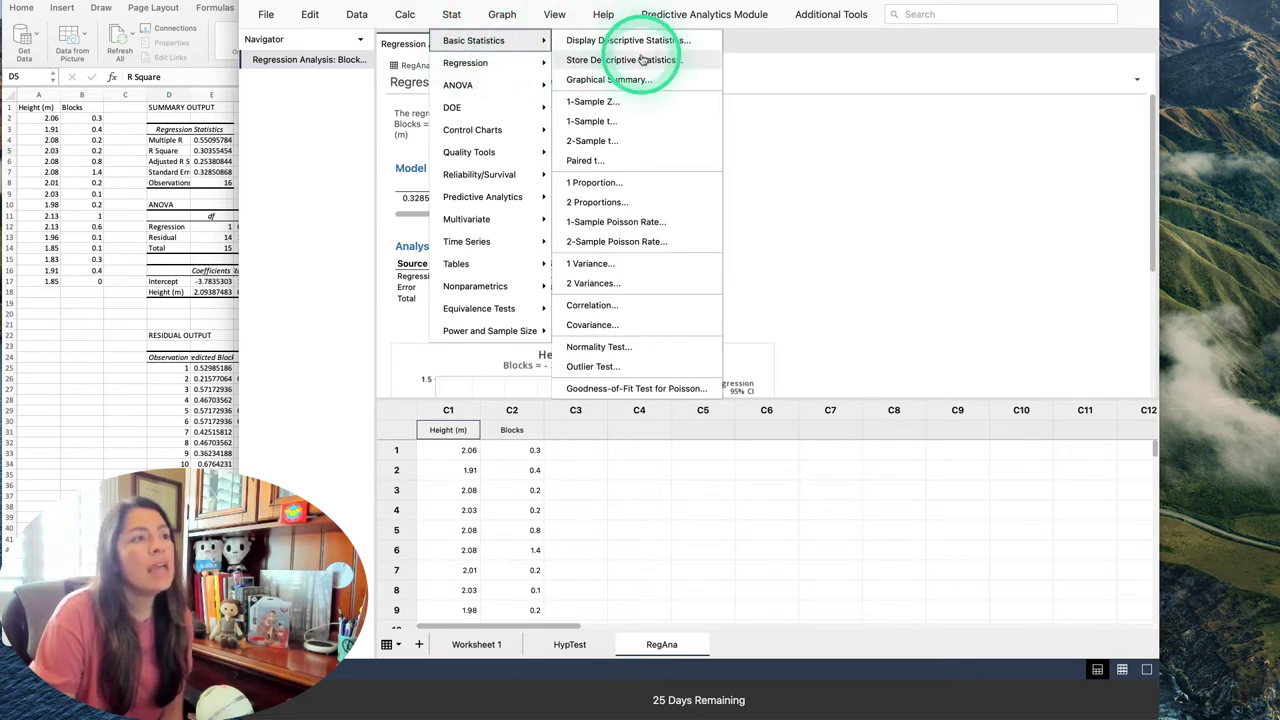
click(593, 306)
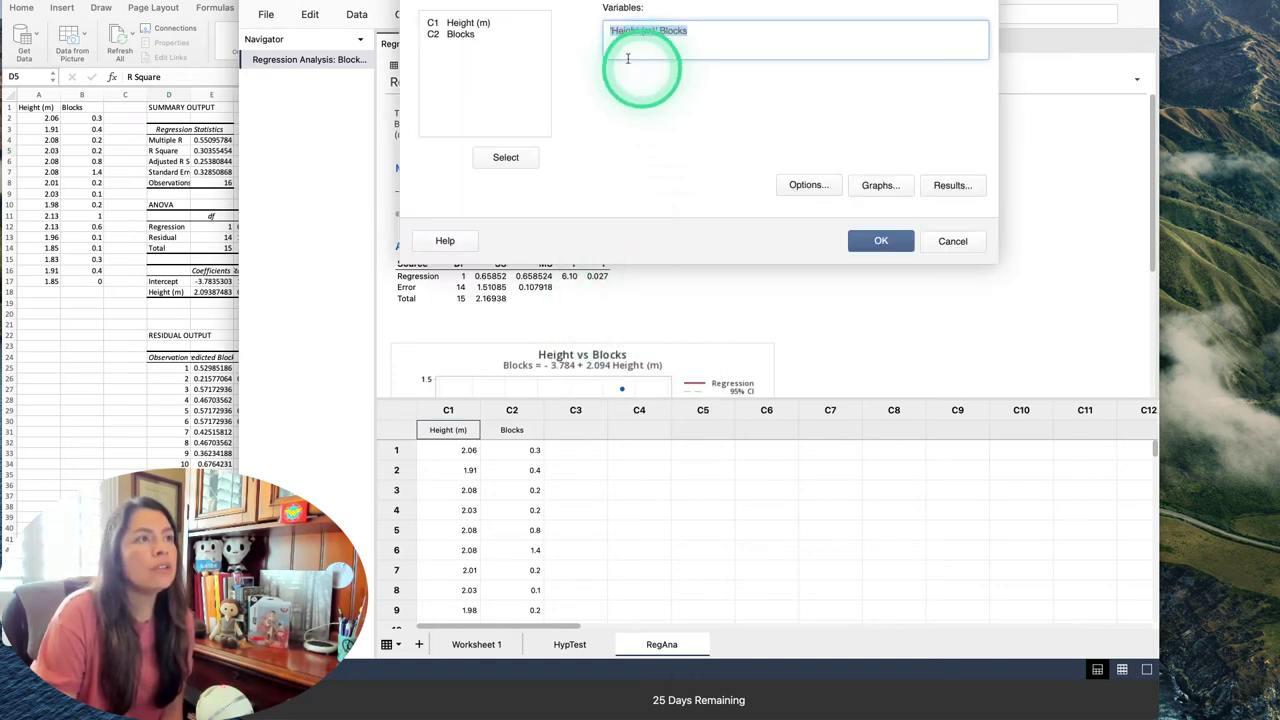
drag(628, 58, 651, 40)
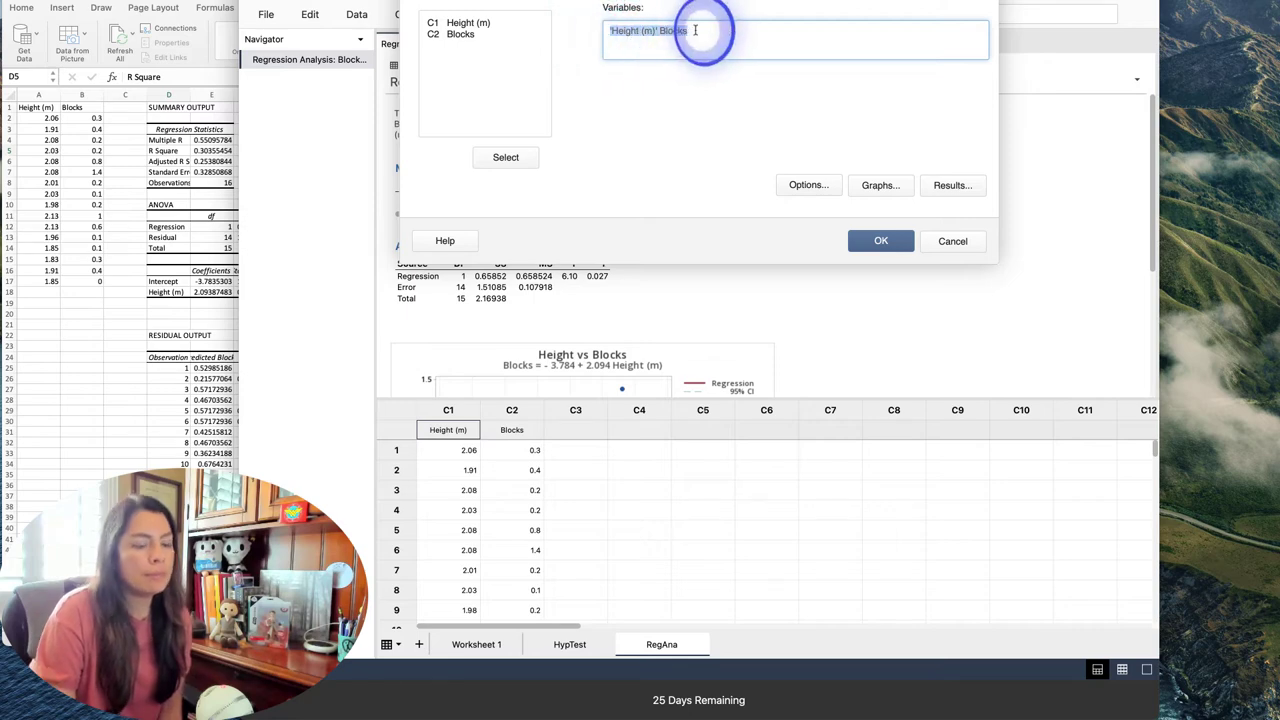
double_click(462, 24)
double_click(461, 35)
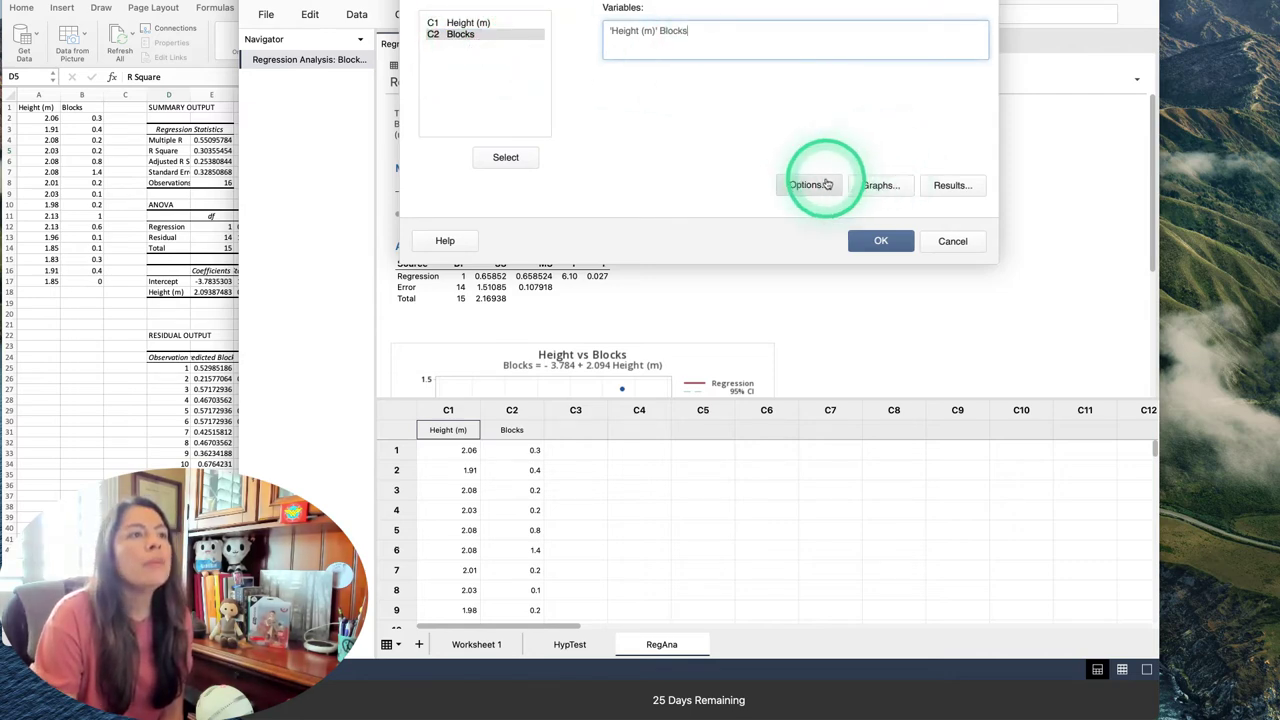
Step: Accept the correlation options with the Pearson correlation method and a confidence level of 95.0
click(826, 185)
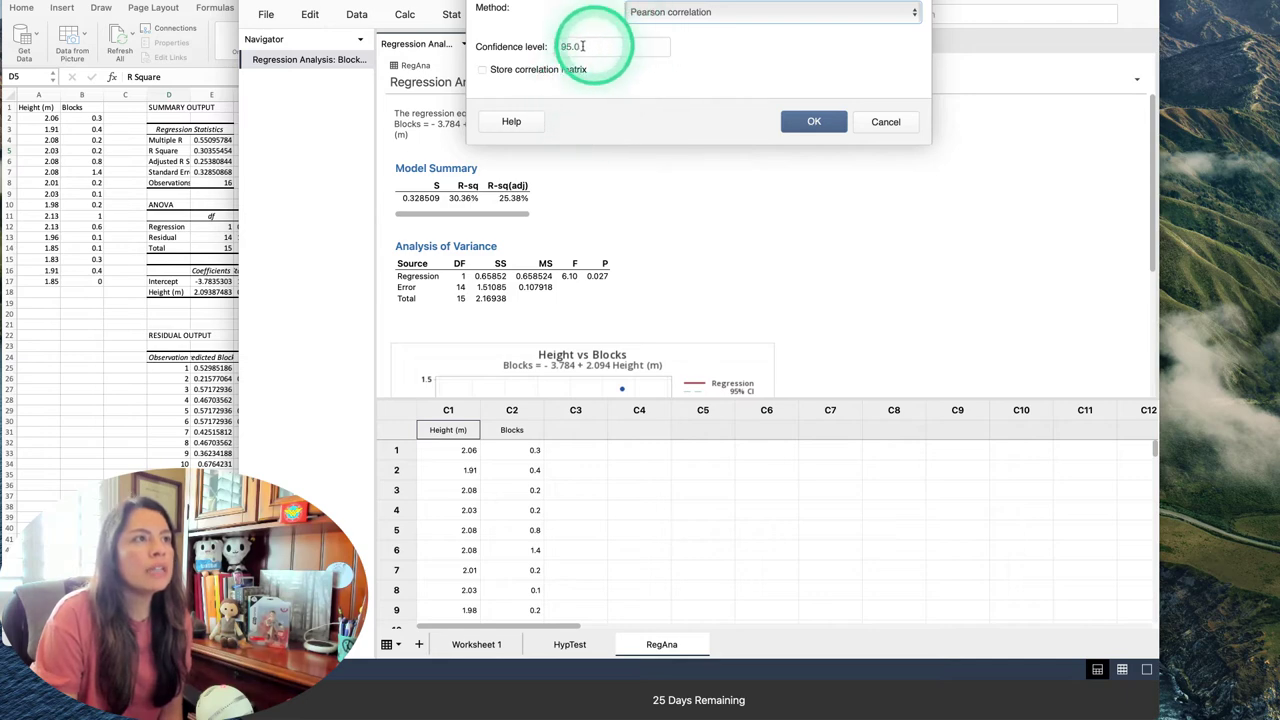
click(690, 14)
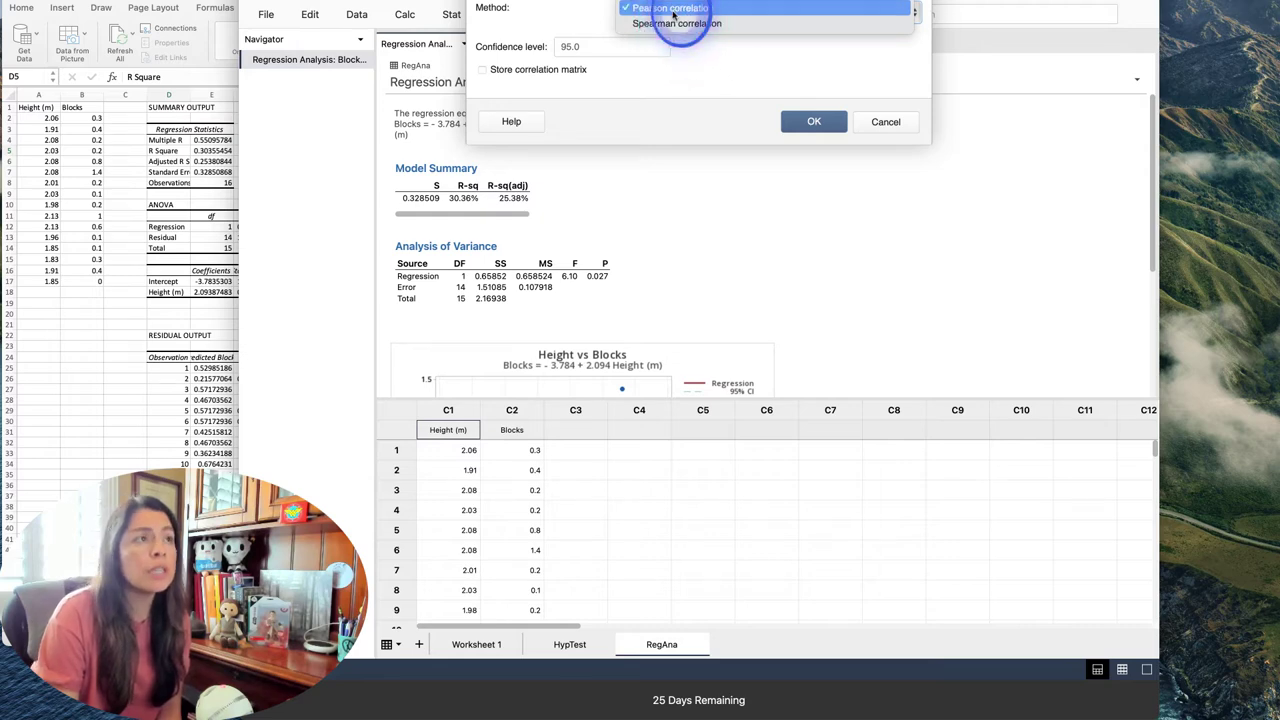
click(673, 12)
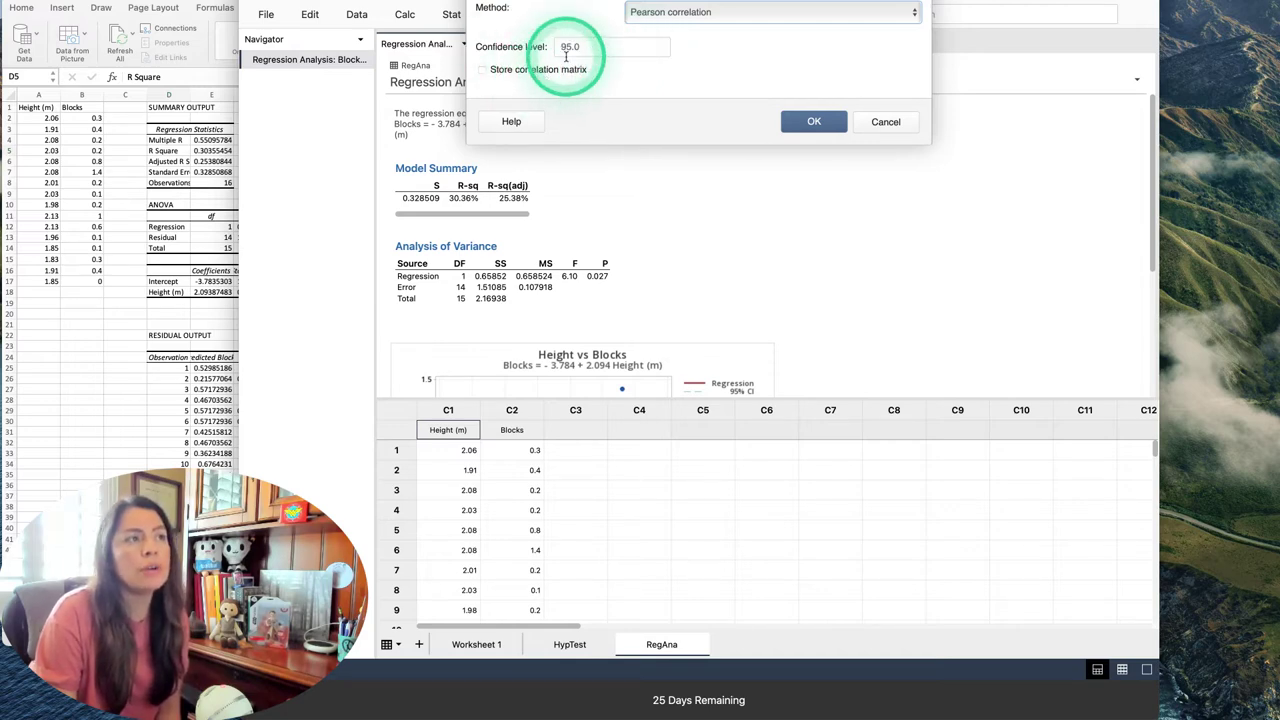
click(814, 121)
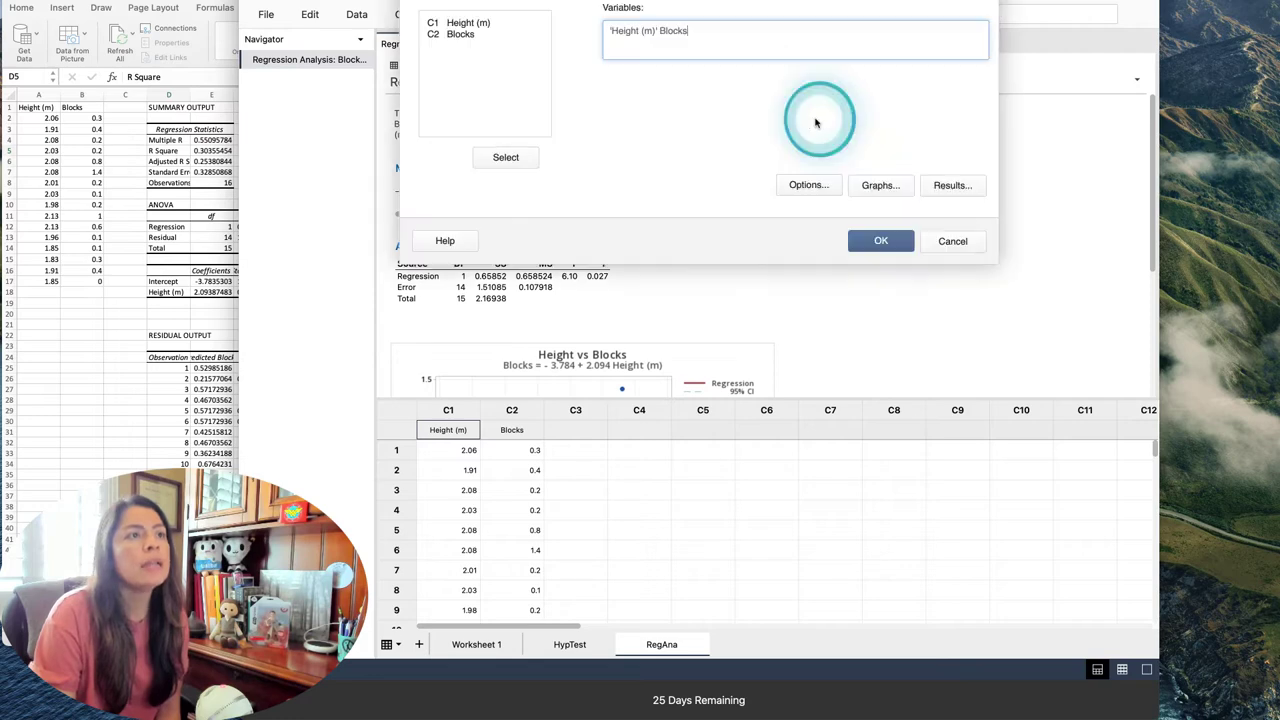
Step: Turn off the matrix plot in the correlation's graph settings
click(882, 187)
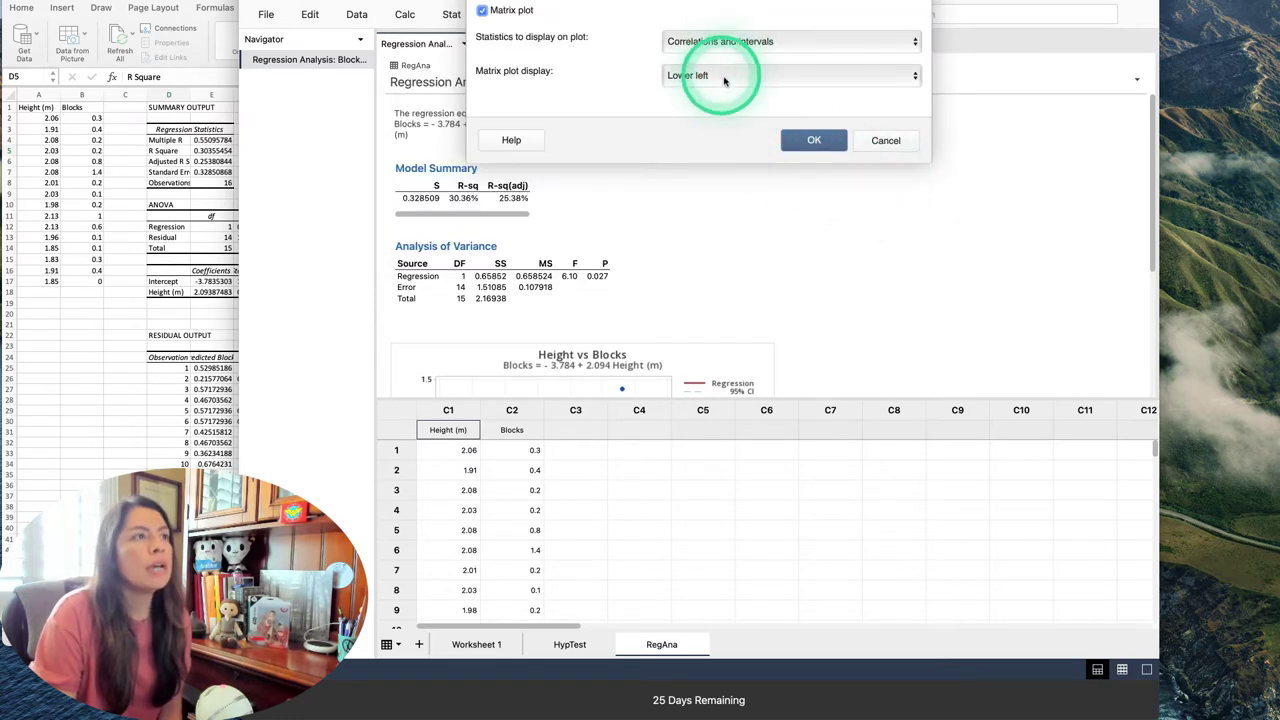
click(814, 140)
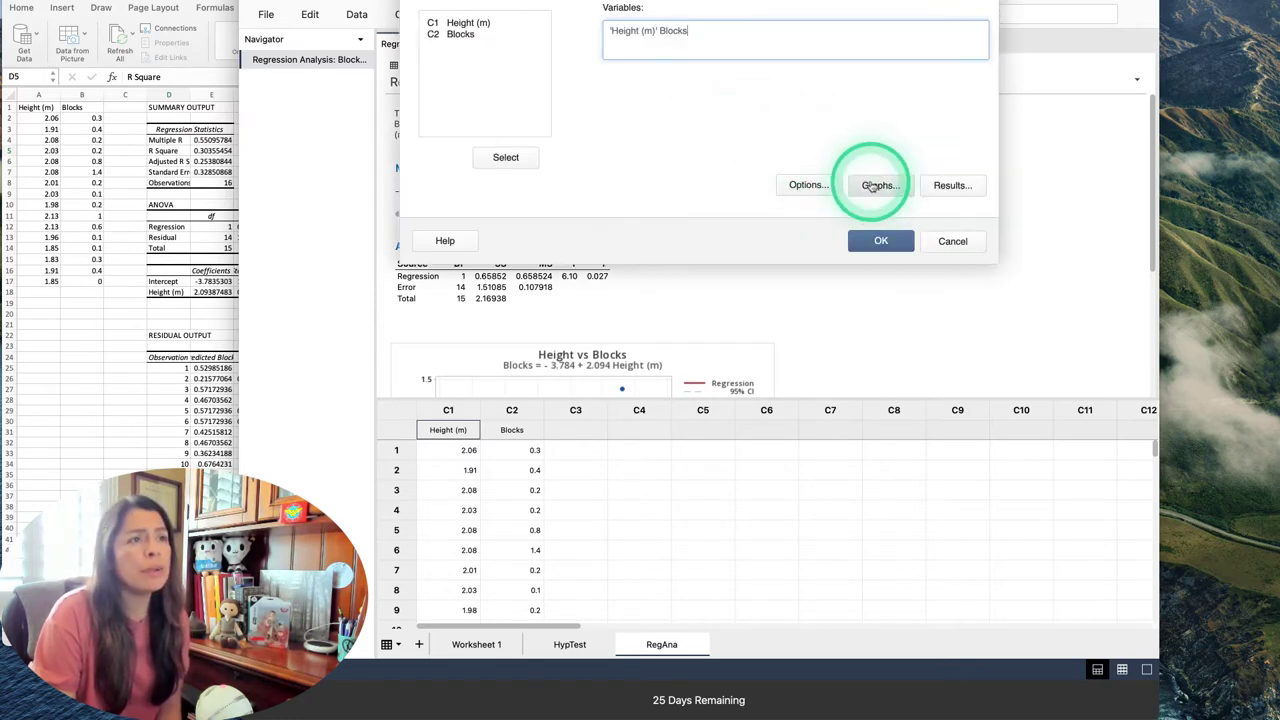
click(876, 189)
click(482, 10)
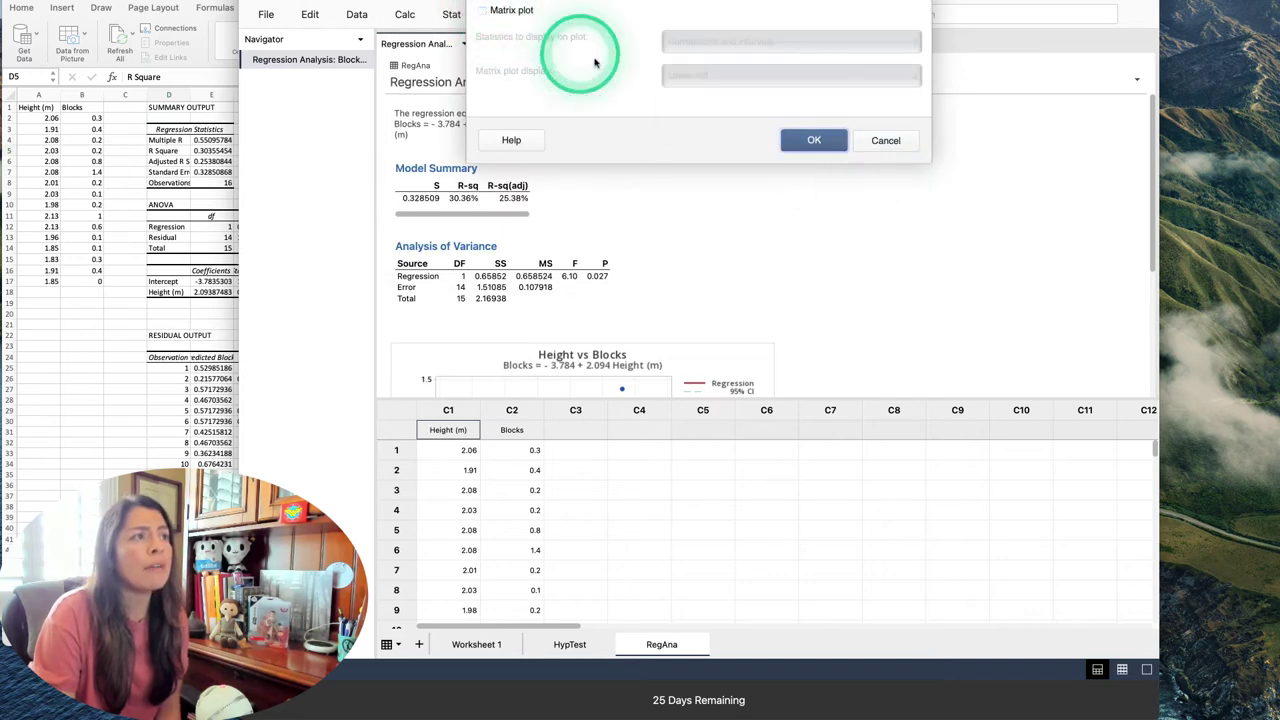
click(814, 140)
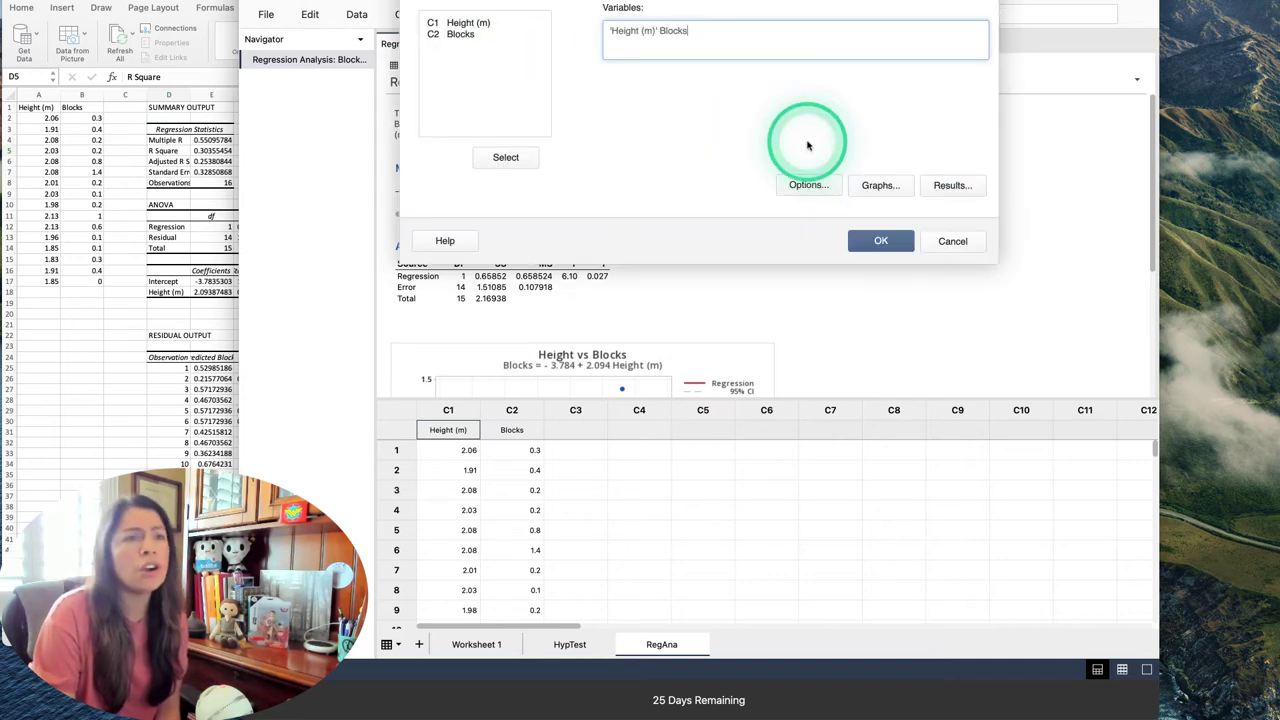
Step: Review the correlation's result display choices and run the analysis
click(945, 186)
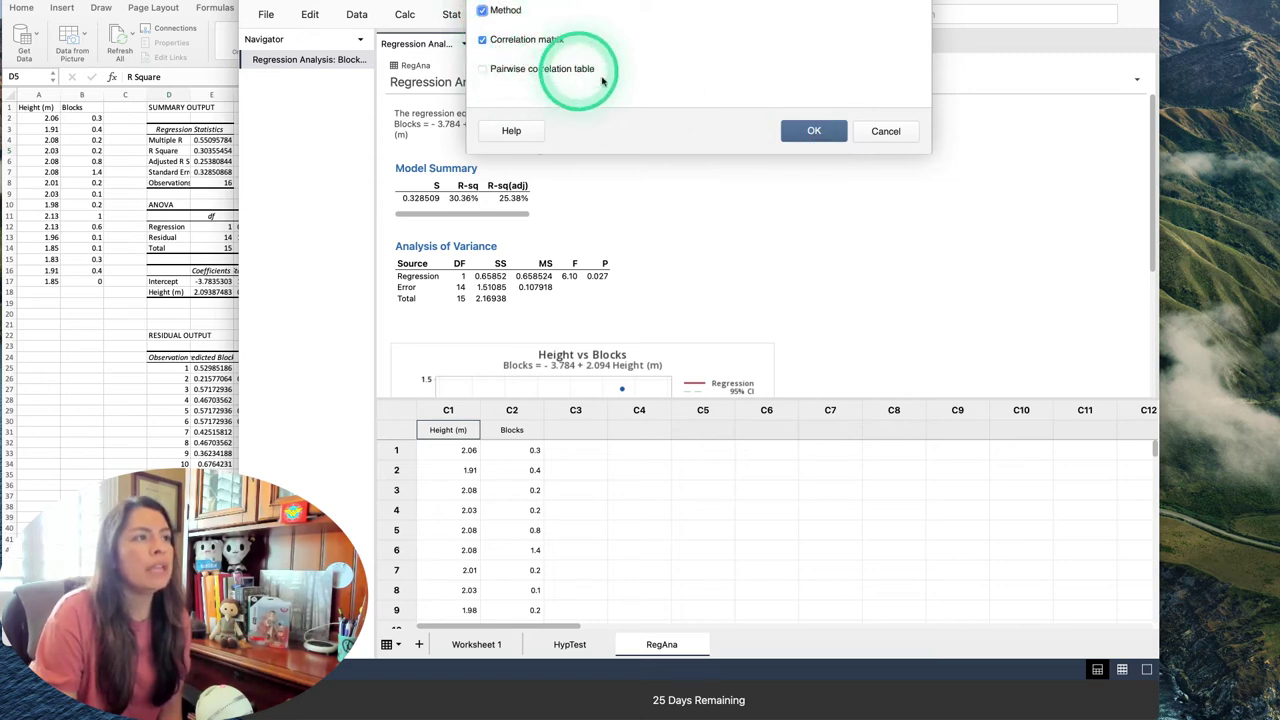
click(873, 137)
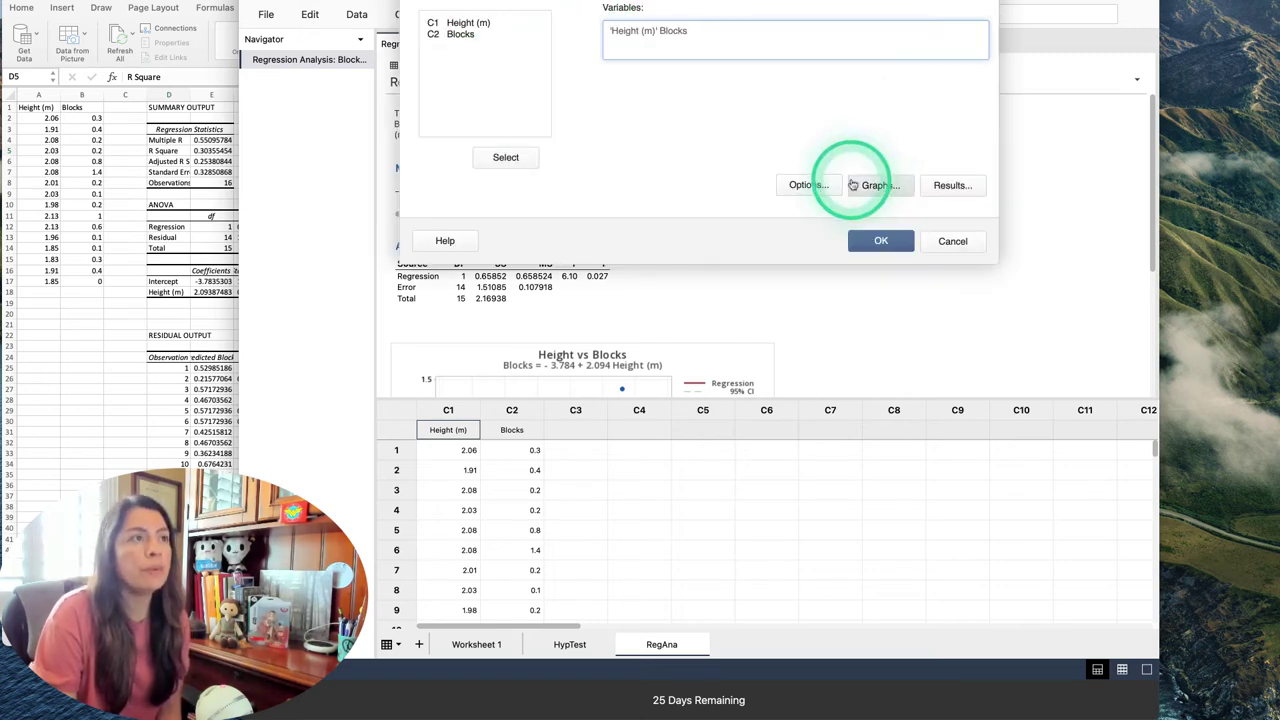
click(895, 248)
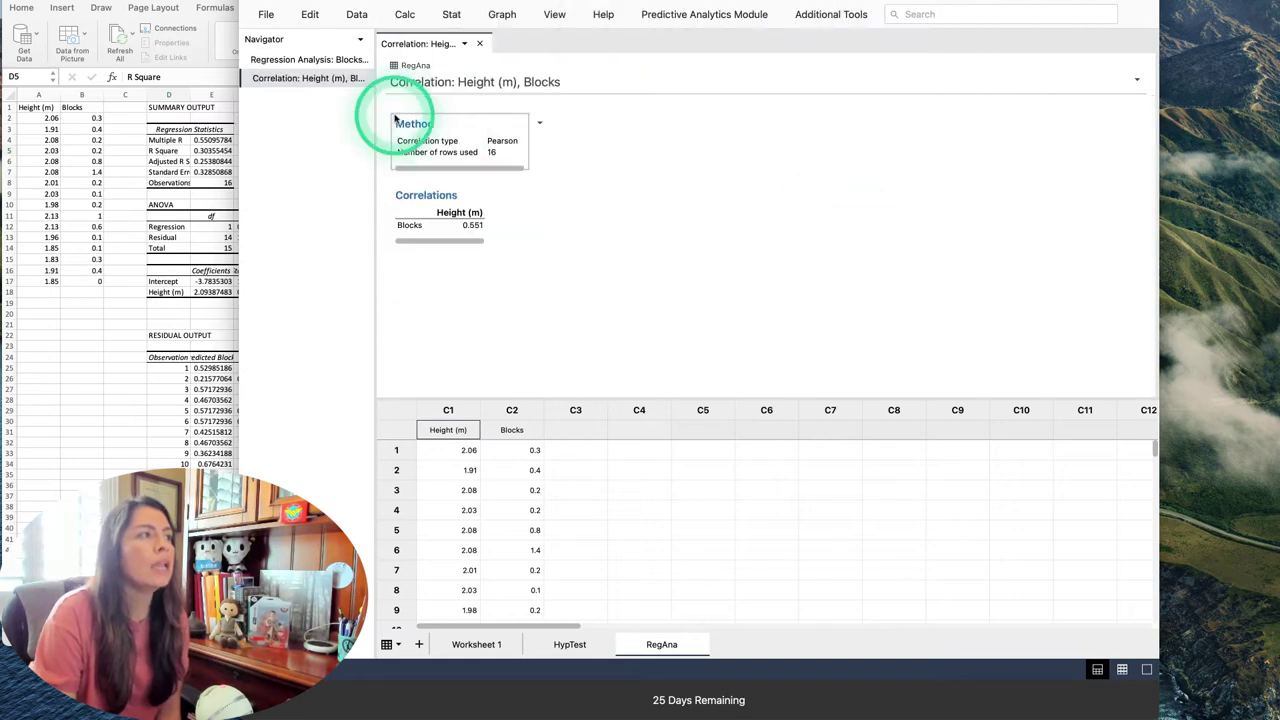
Step: Compare the Blocks versus Height (m) regression output with the Pearson correlation output for the same variables
click(285, 59)
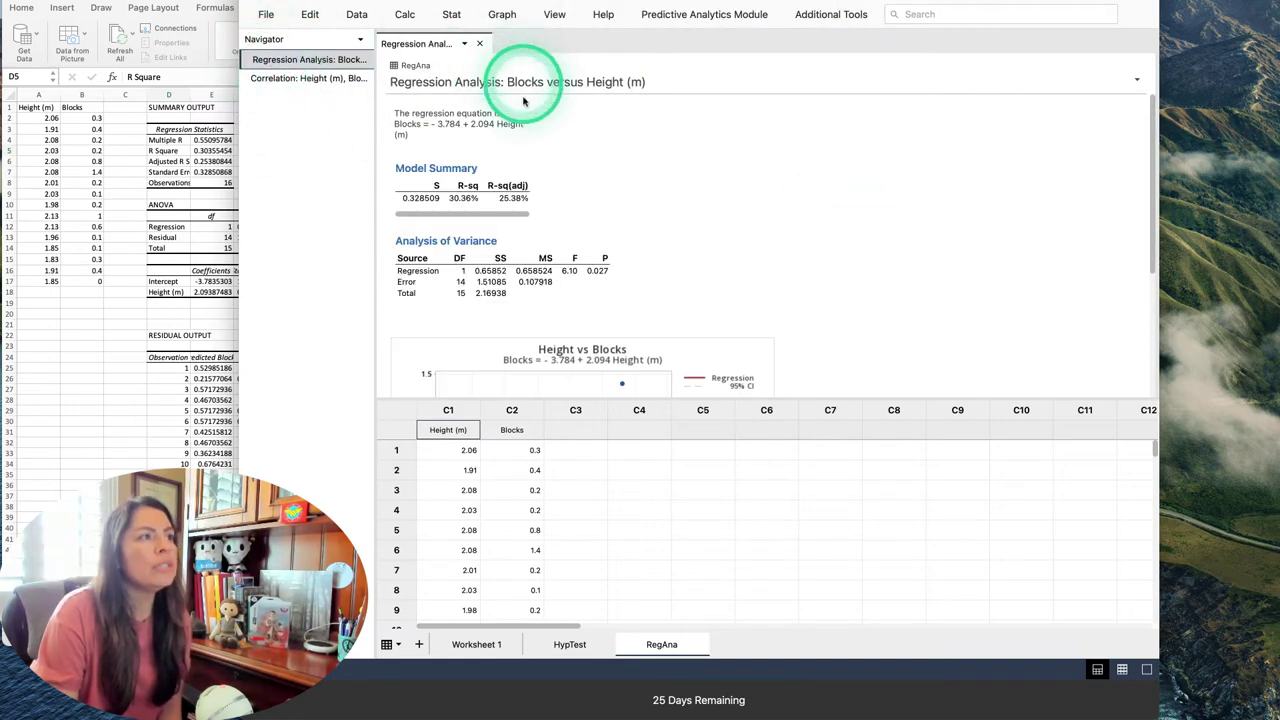
click(308, 80)
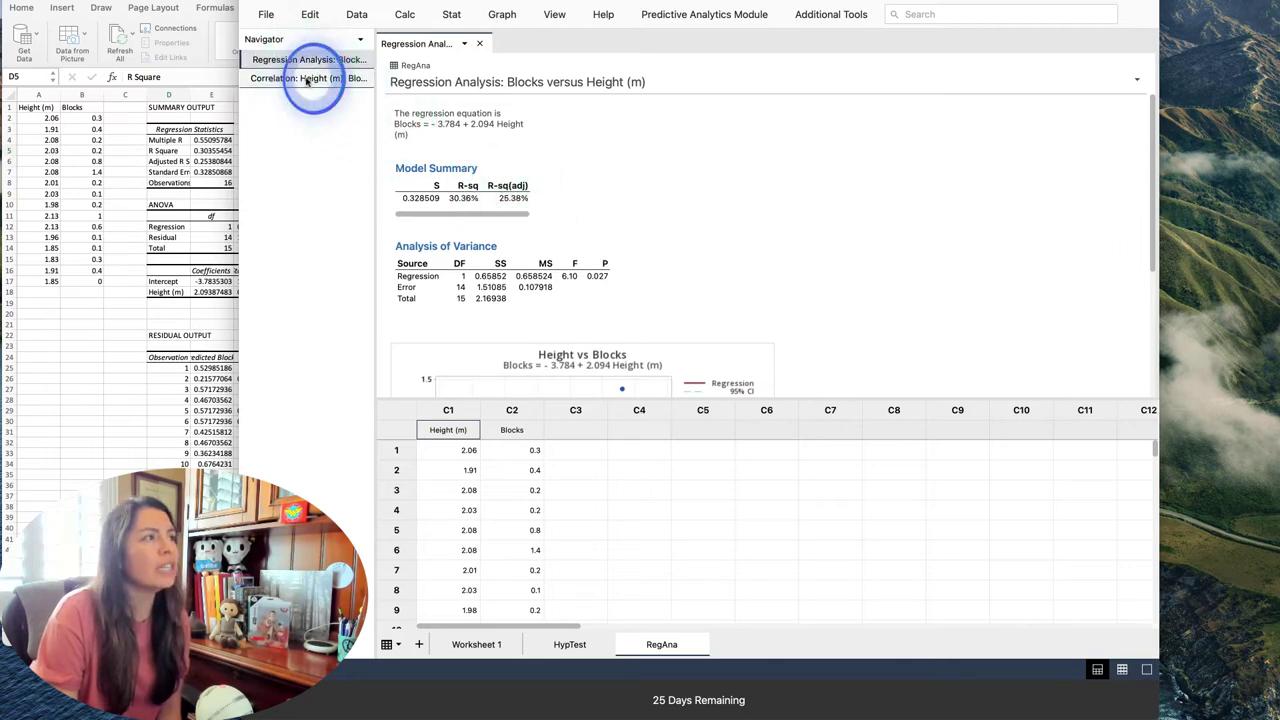
click(310, 60)
click(305, 79)
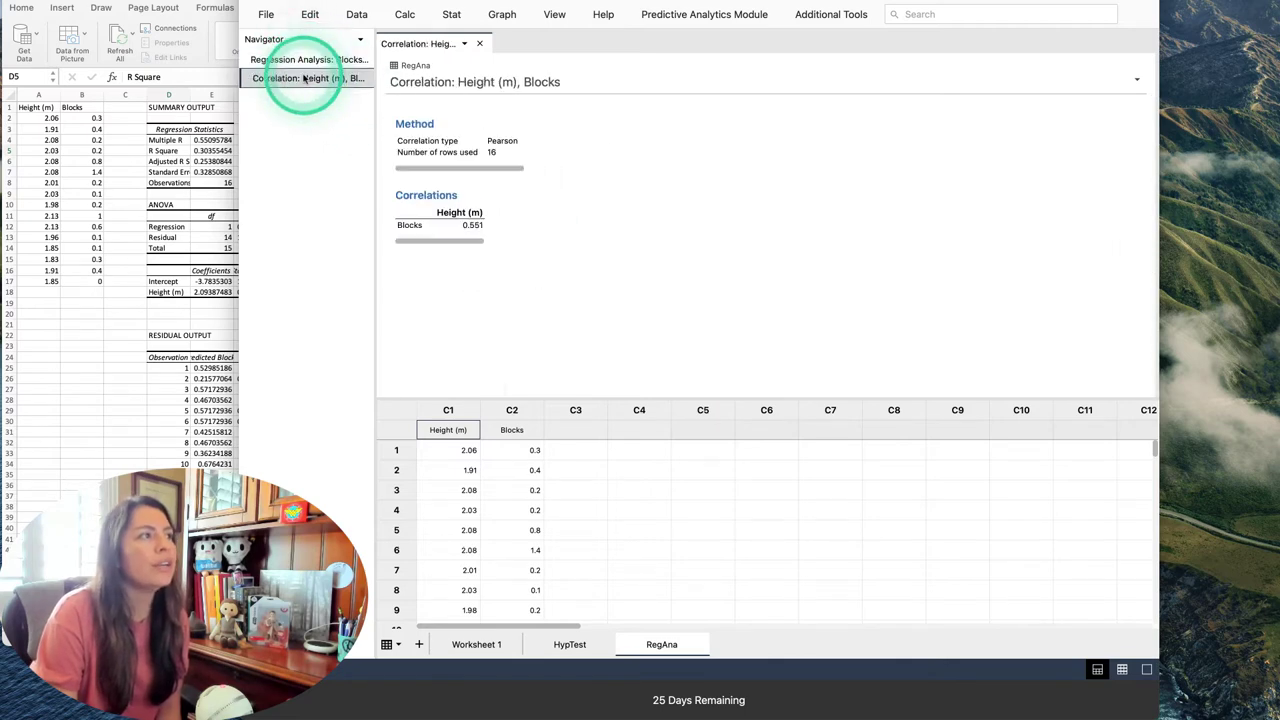
click(309, 59)
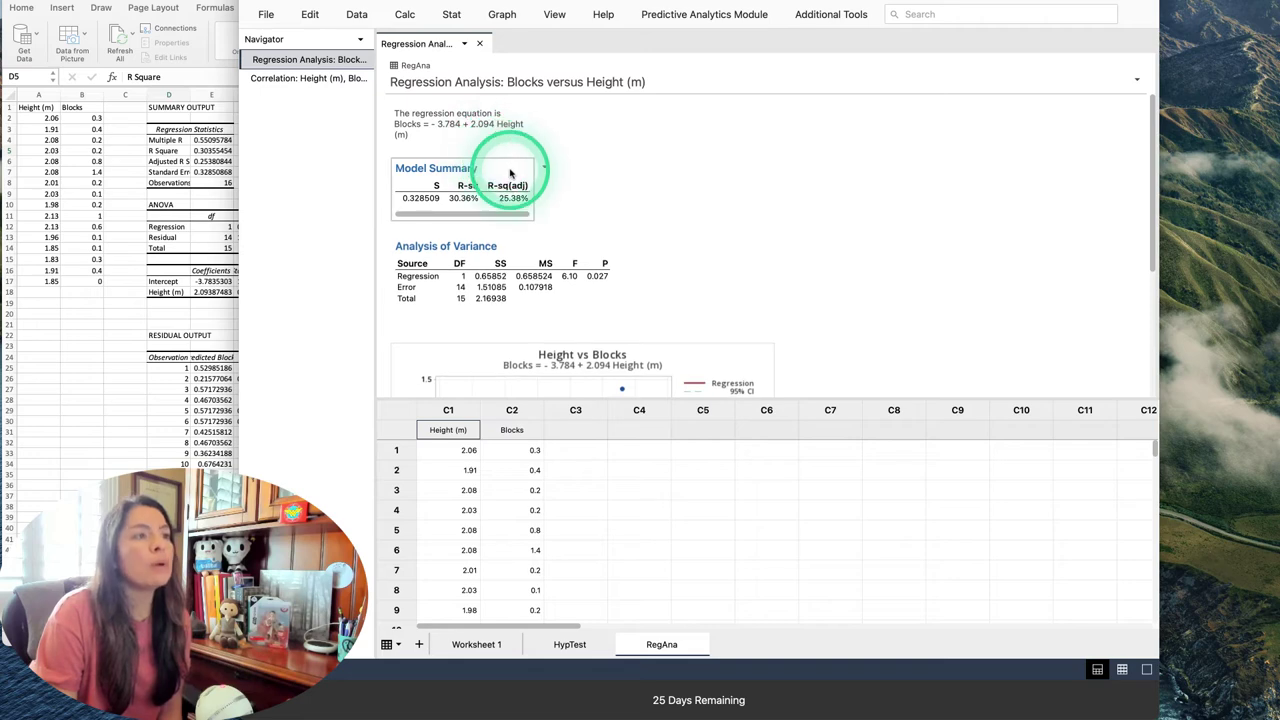
scroll(490, 230, down, 5)
click(268, 84)
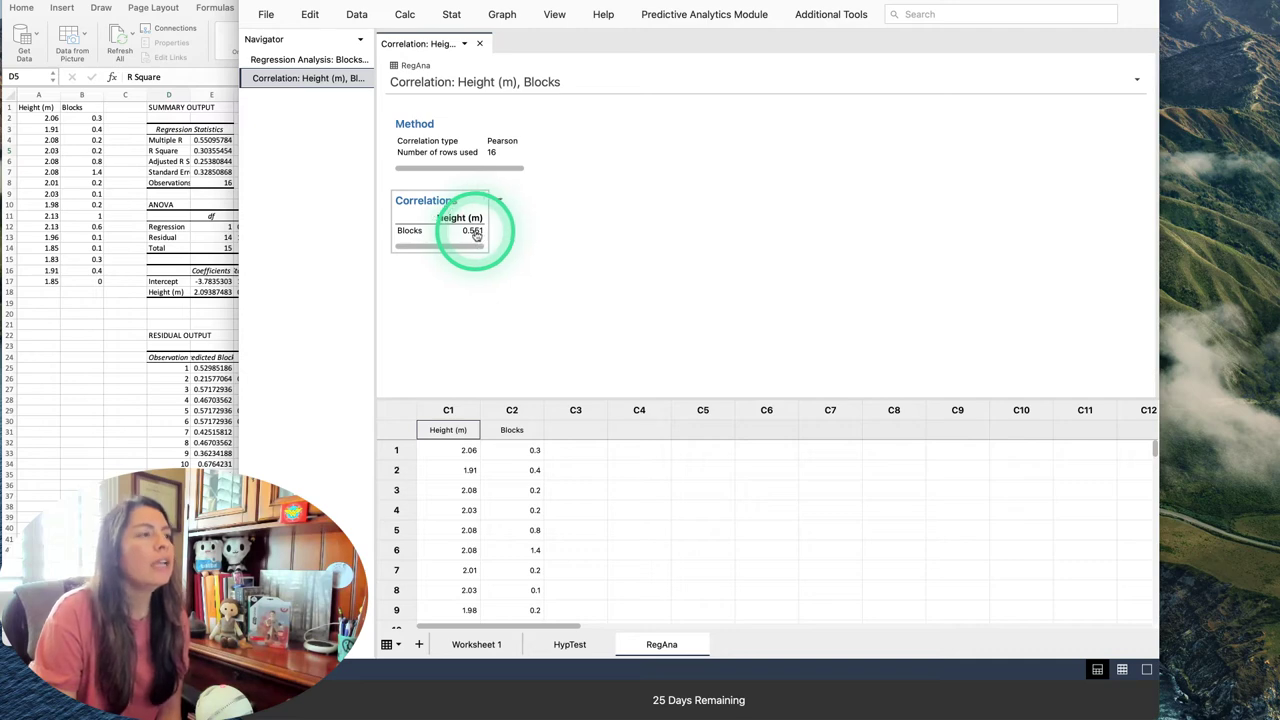
Step: Switch to Excel and compare the regression summary's Multiple R with the Pearson correlation of Blocks and Height (m) in Minitab
click(220, 186)
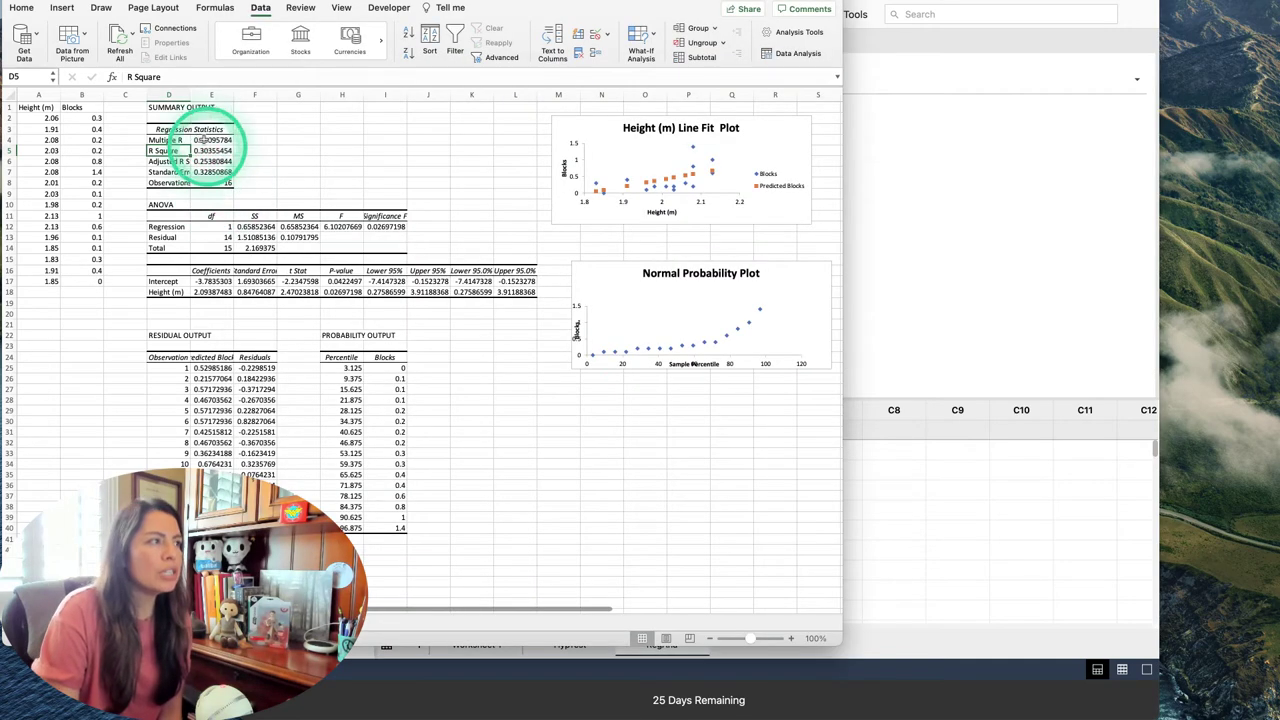
click(172, 140)
click(210, 140)
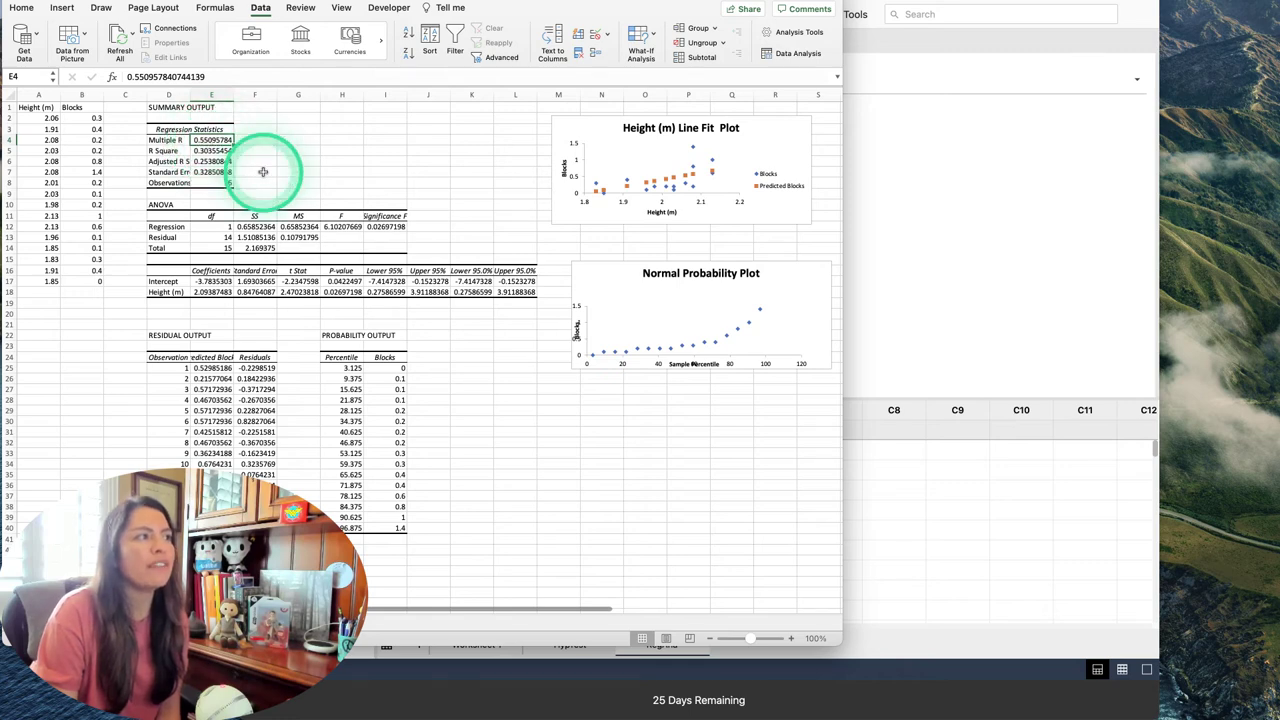
click(910, 305)
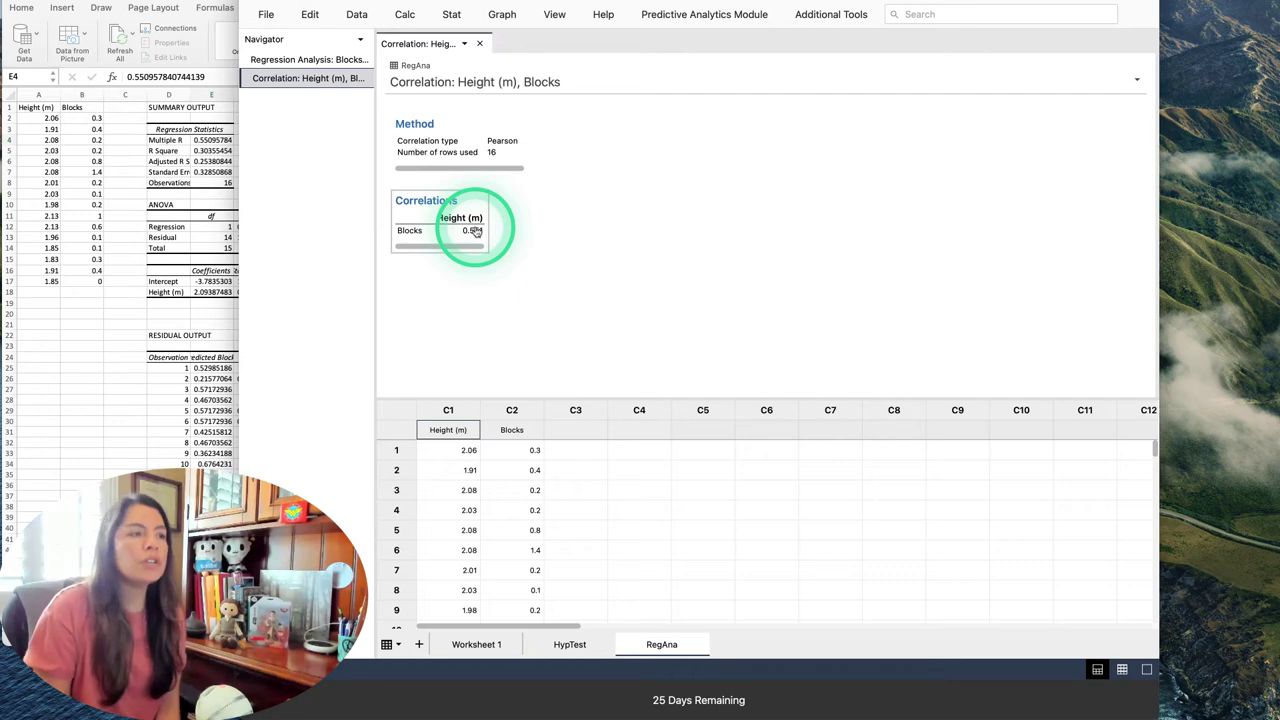
Step: Review the regression equation, model summary and analysis of variance for Blocks versus Height (m) alongside the correlation output
click(300, 59)
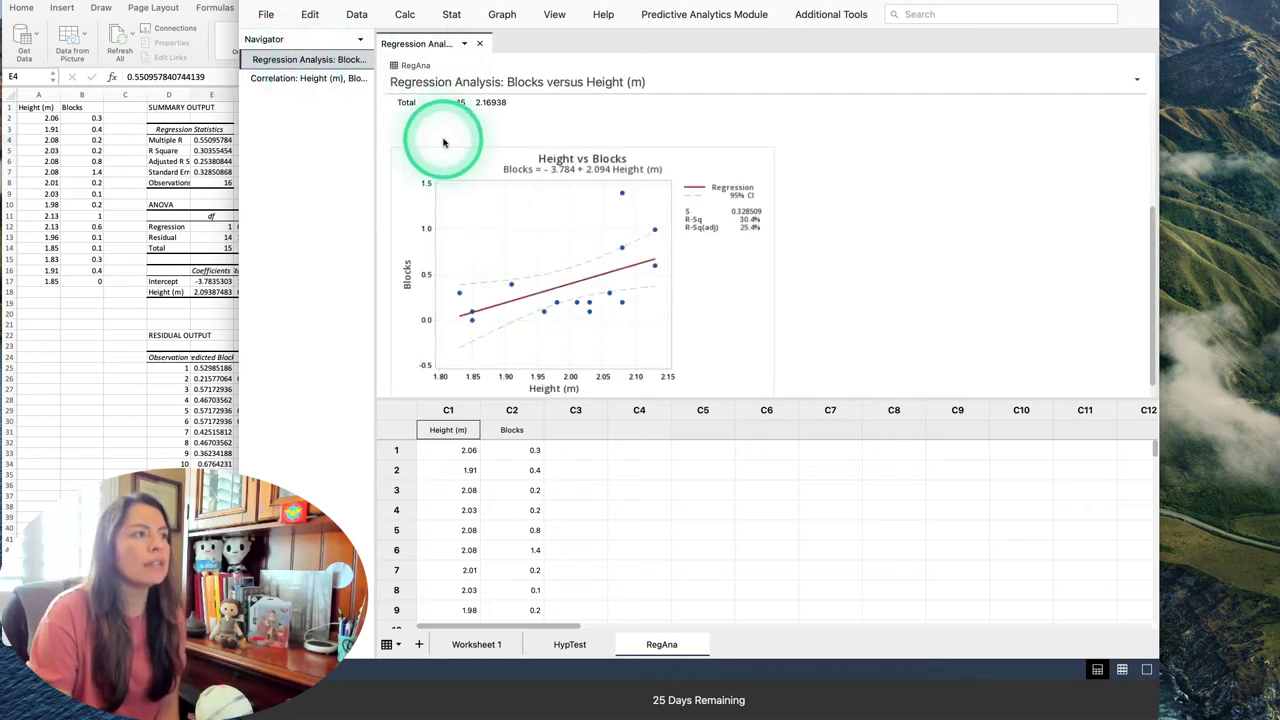
scroll(490, 160, up, 2)
scroll(490, 170, up, 3)
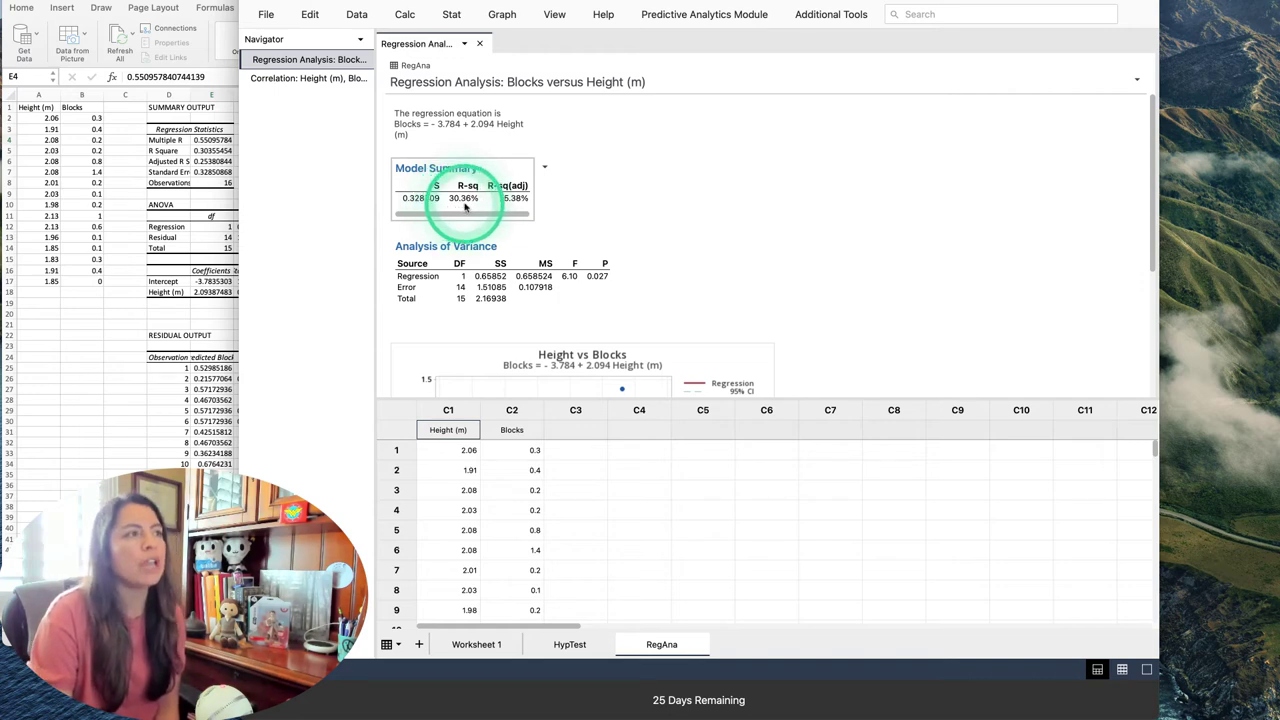
click(302, 78)
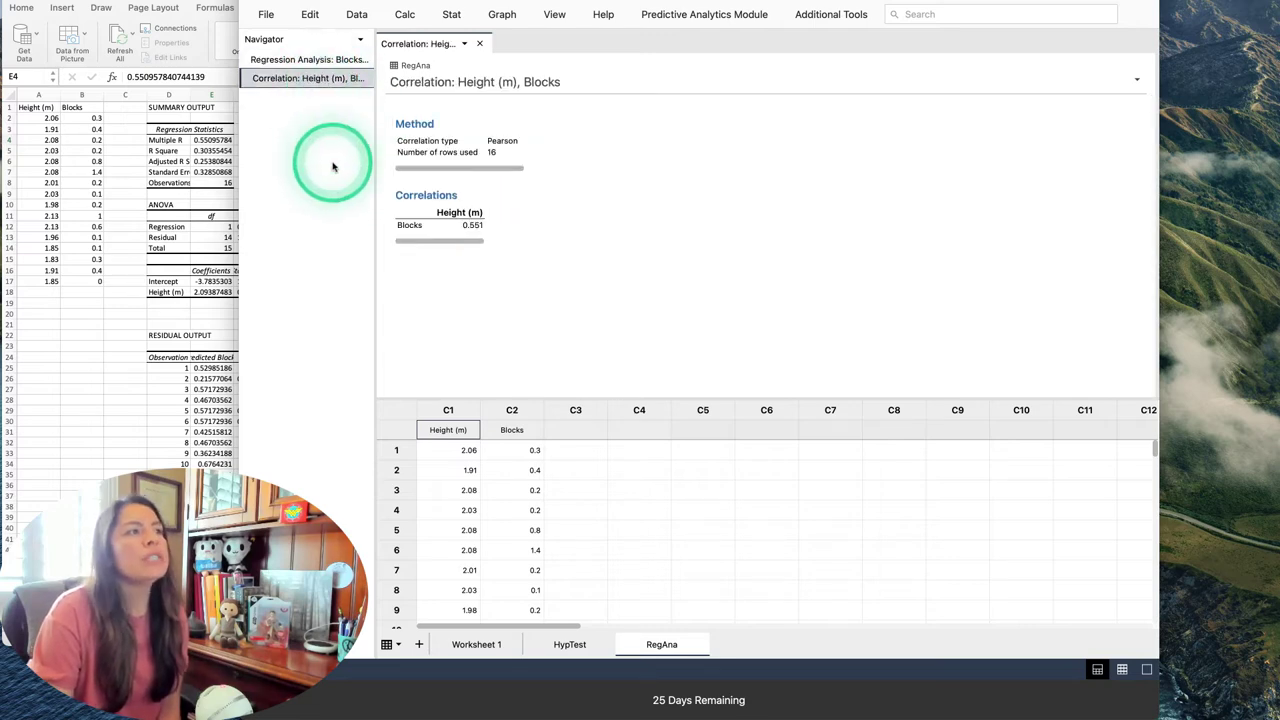
click(470, 232)
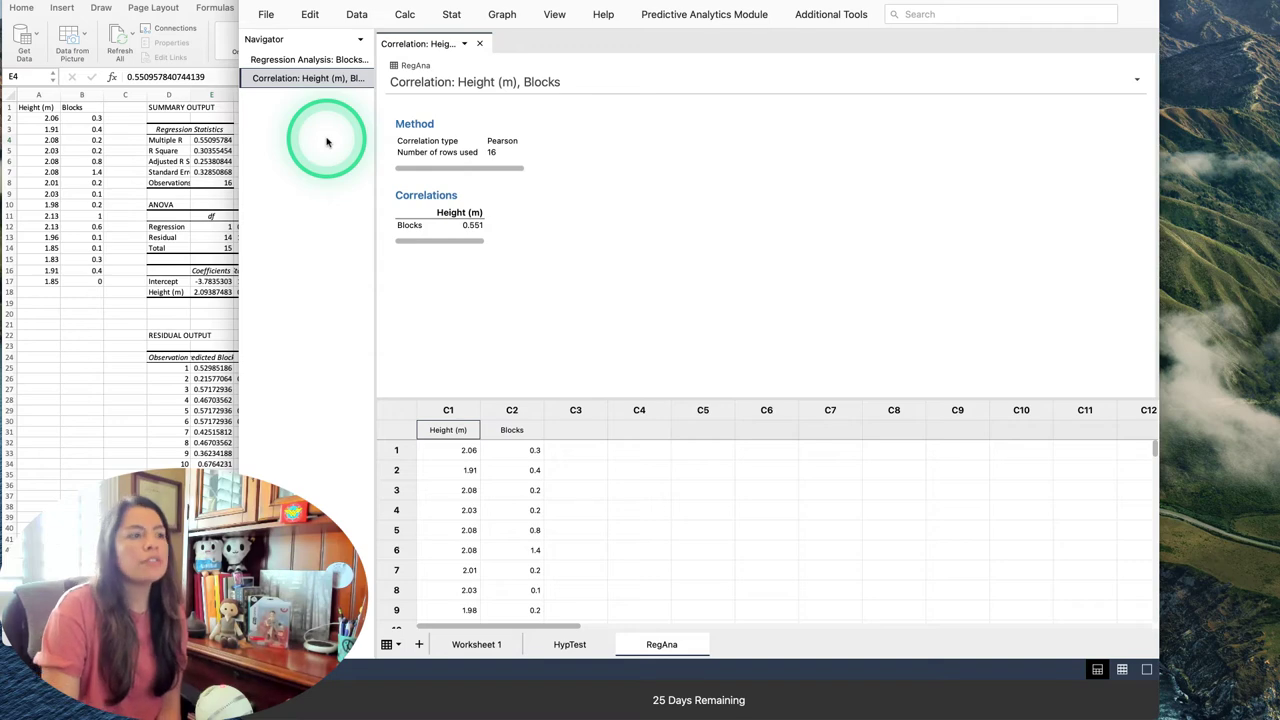
click(300, 59)
click(543, 176)
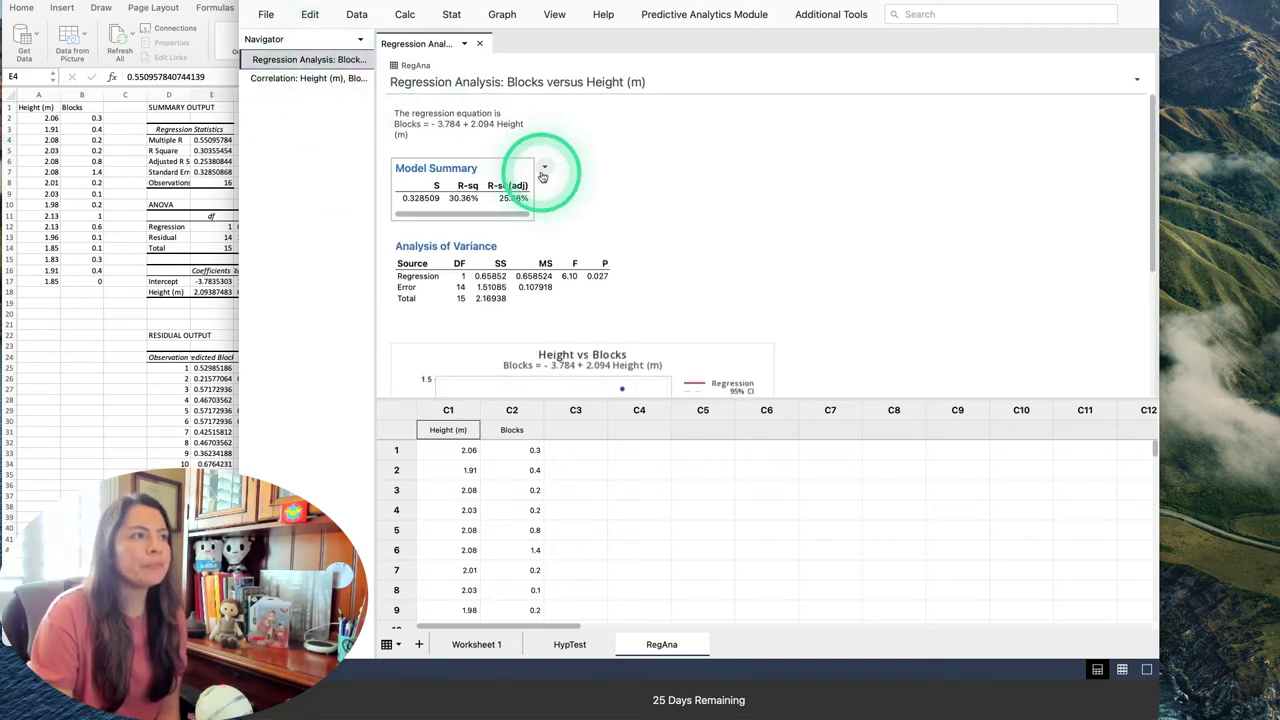
scroll(490, 105, down, 2)
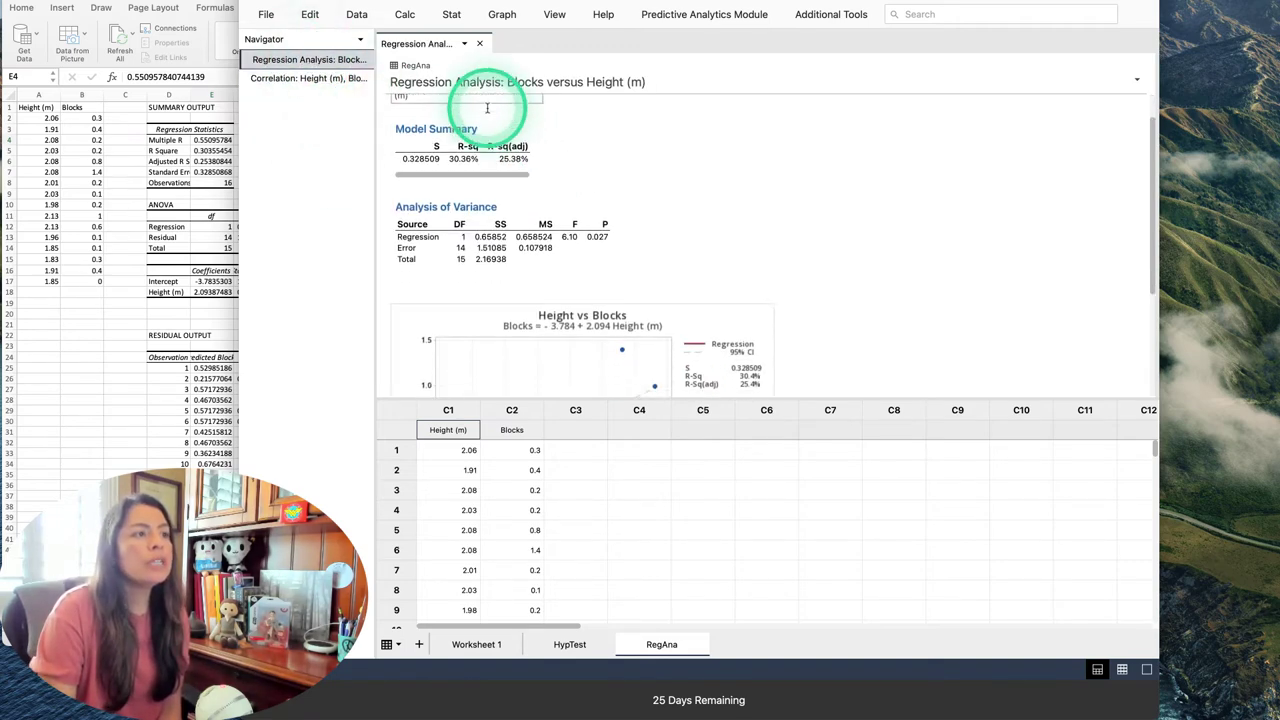
scroll(488, 112, up, 2)
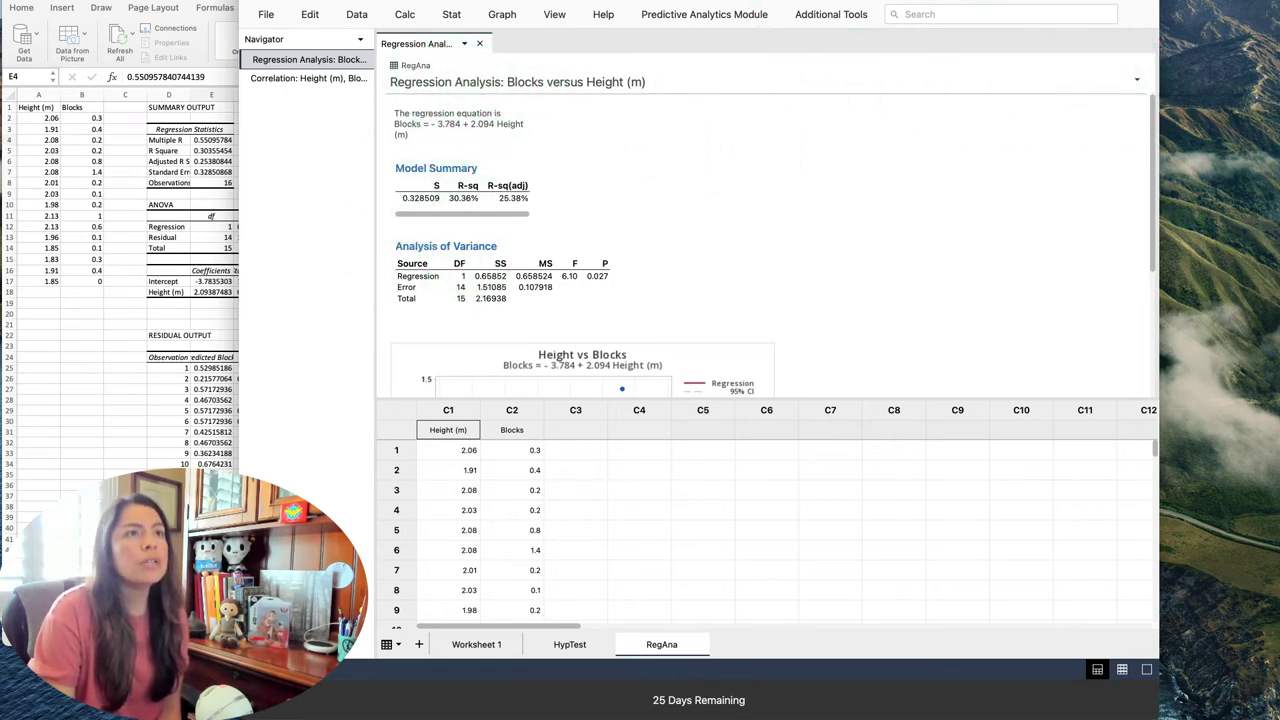
Step: Switch to the Project 3 forum page and check the regression output, correlation and scatter plot requirements against the Minitab results
key(super+Tab)
scroll(600, 271, down, 3)
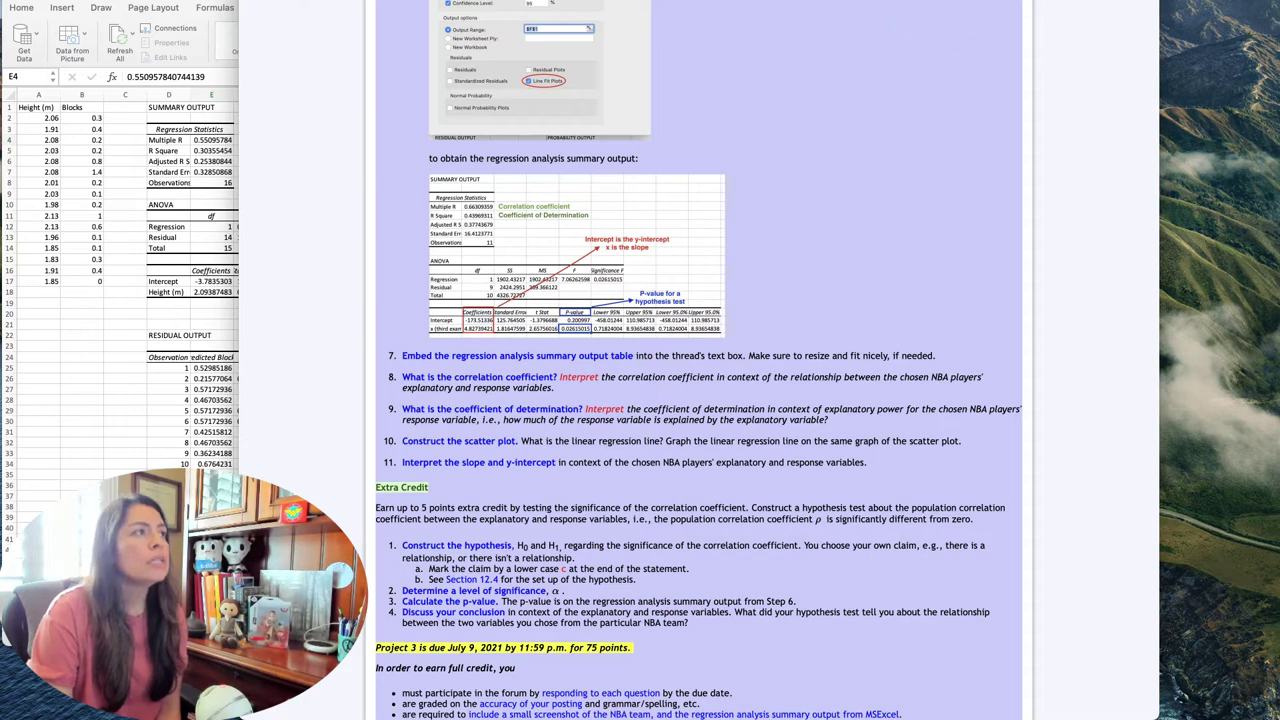
key(super+Tab)
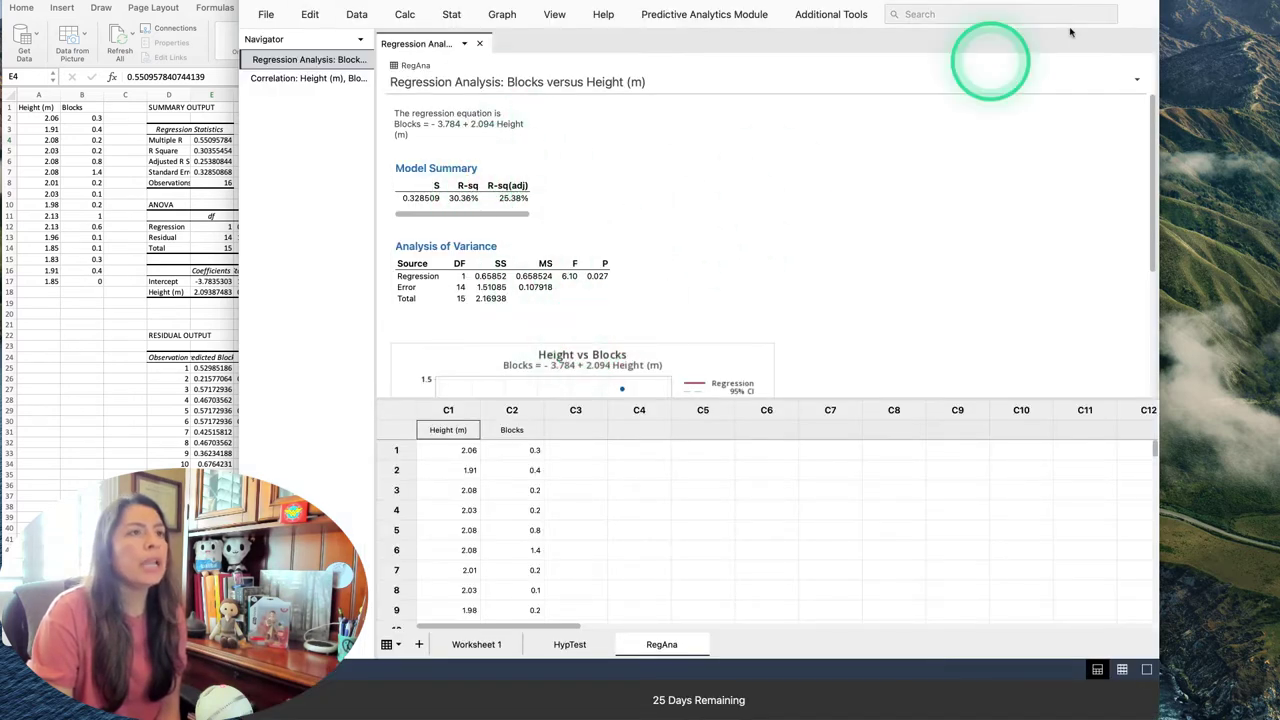
key(super+Tab)
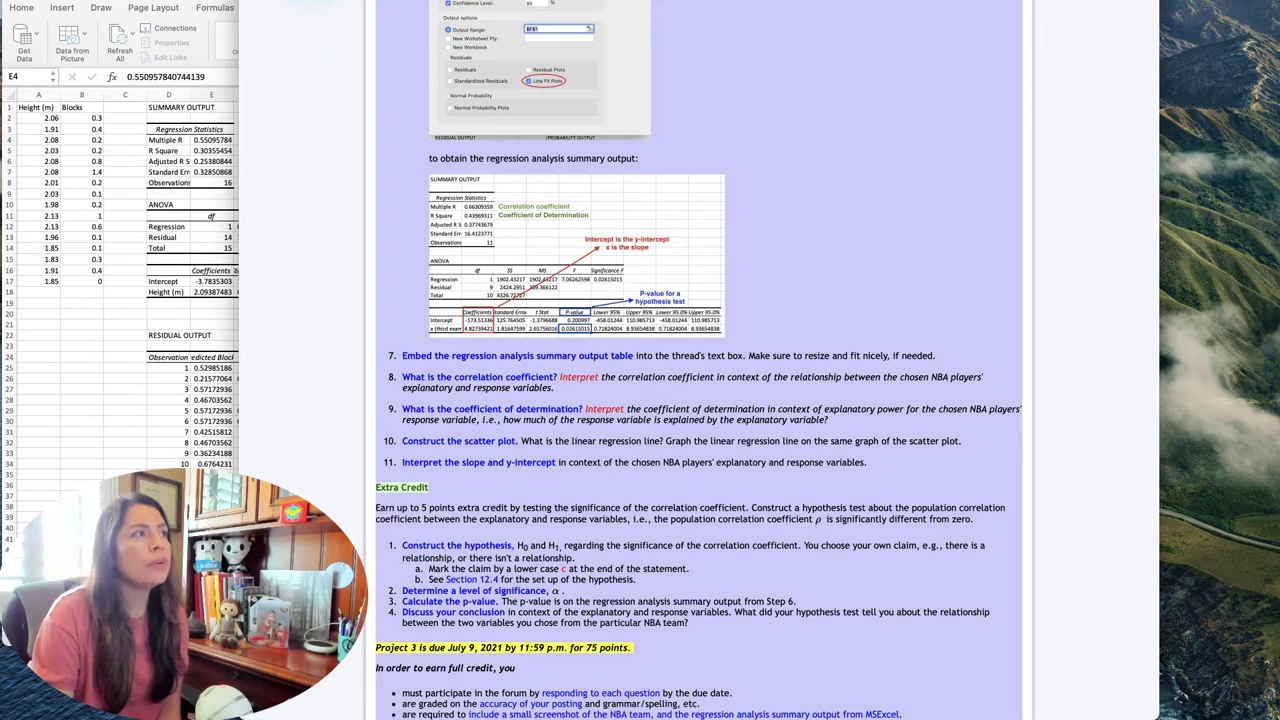
Step: Switch to Excel and examine Multiple R and the trendline equation on the Height (m) Line Fit Plot
key(super+h)
click(212, 143)
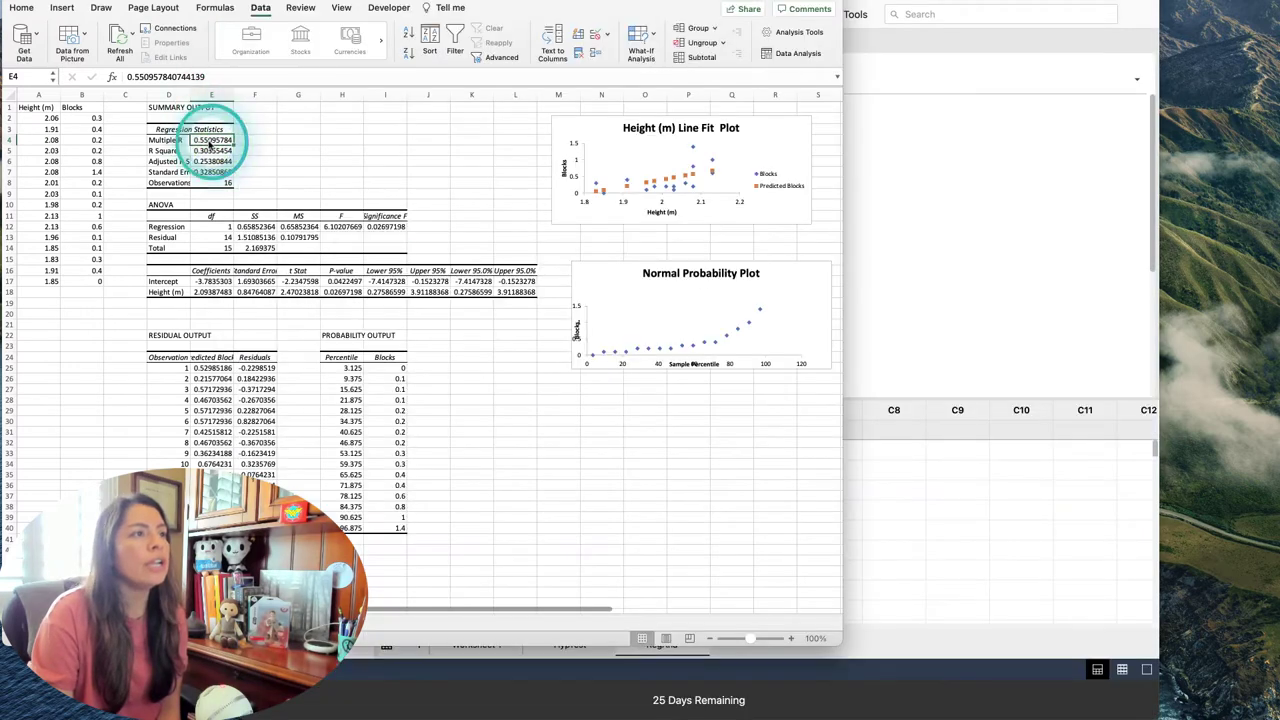
click(800, 145)
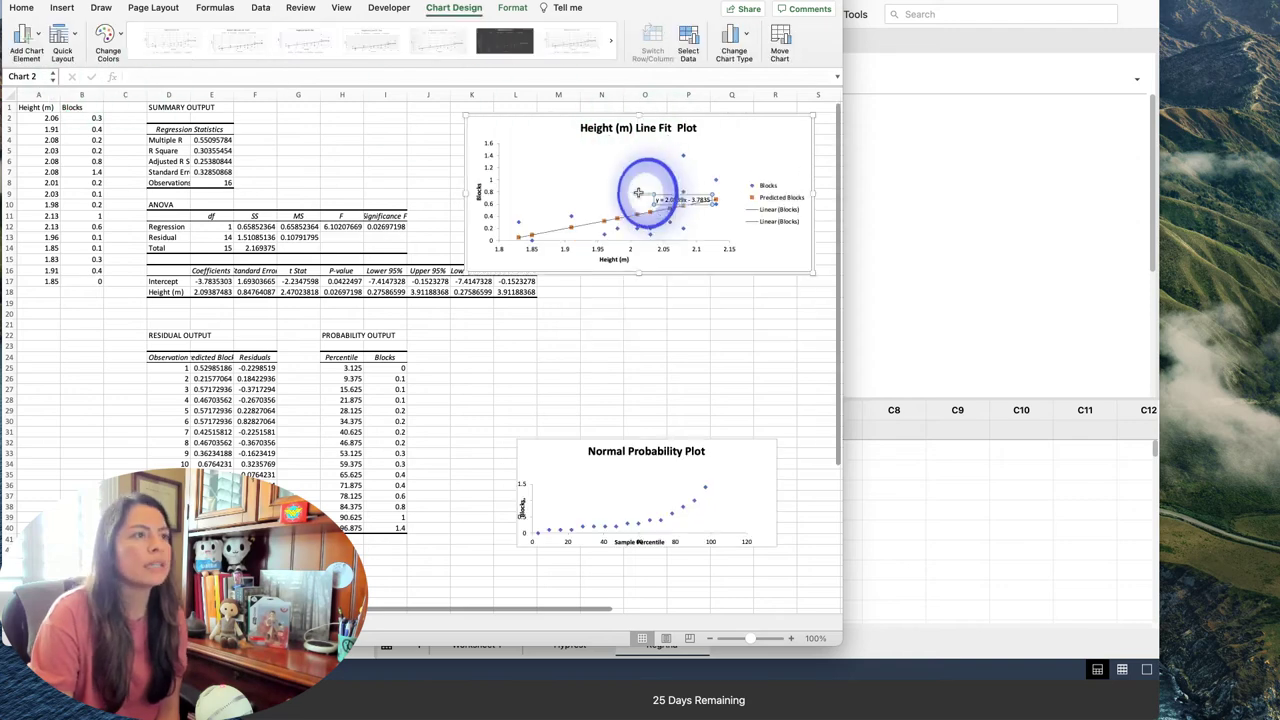
click(663, 192)
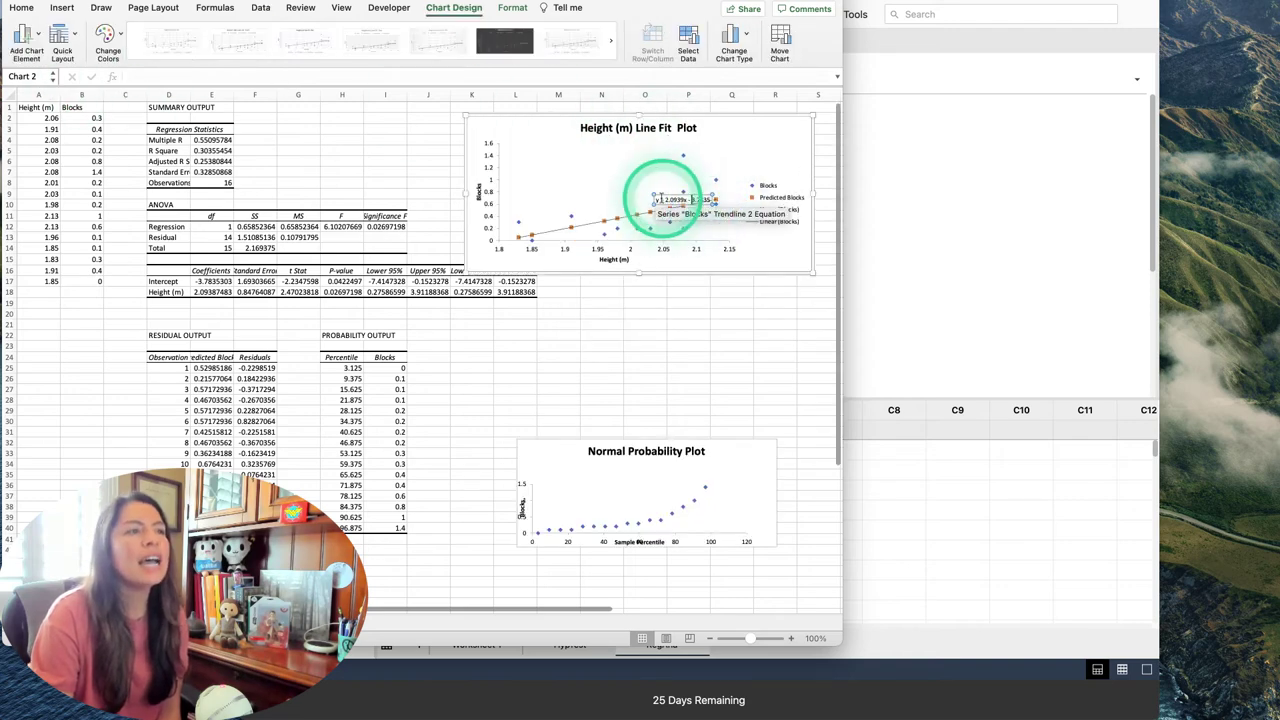
Step: Switch to Minitab and examine the Height vs Blocks fitted line plot, the regression equation and the correlation output
click(992, 279)
scroll(640, 300, down, 5)
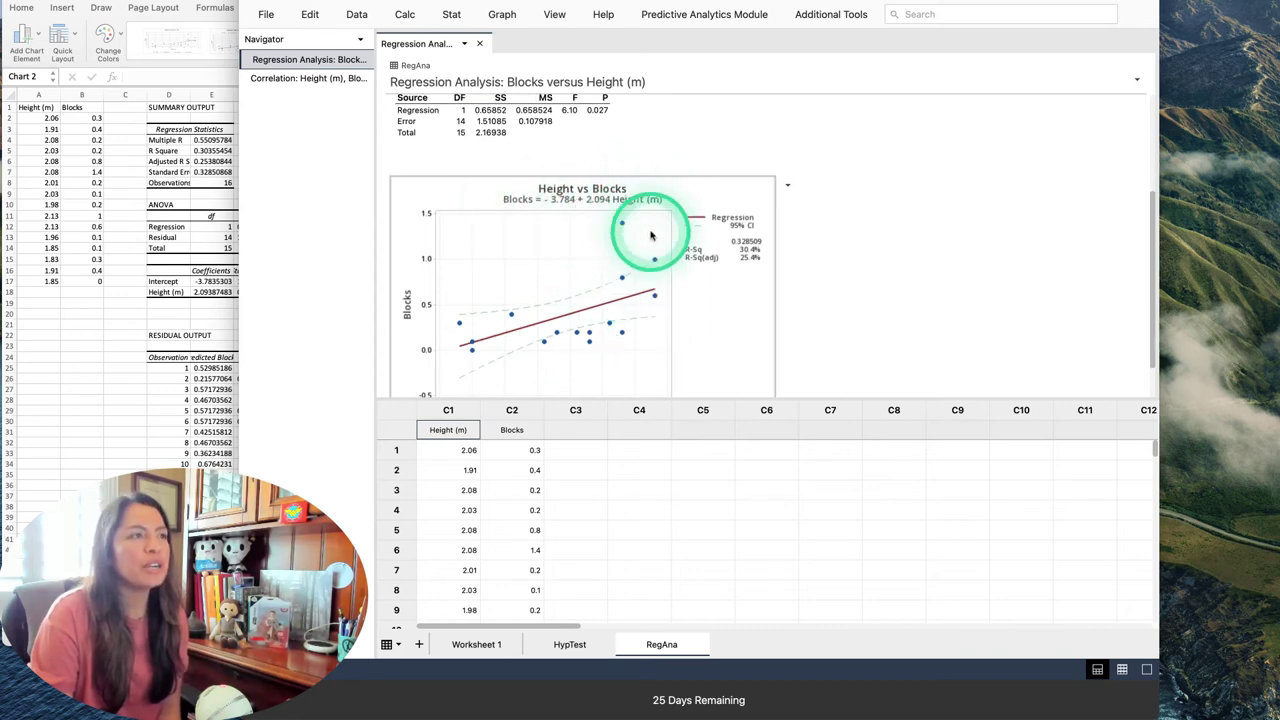
scroll(572, 280, down, 1)
scroll(573, 284, up, 5)
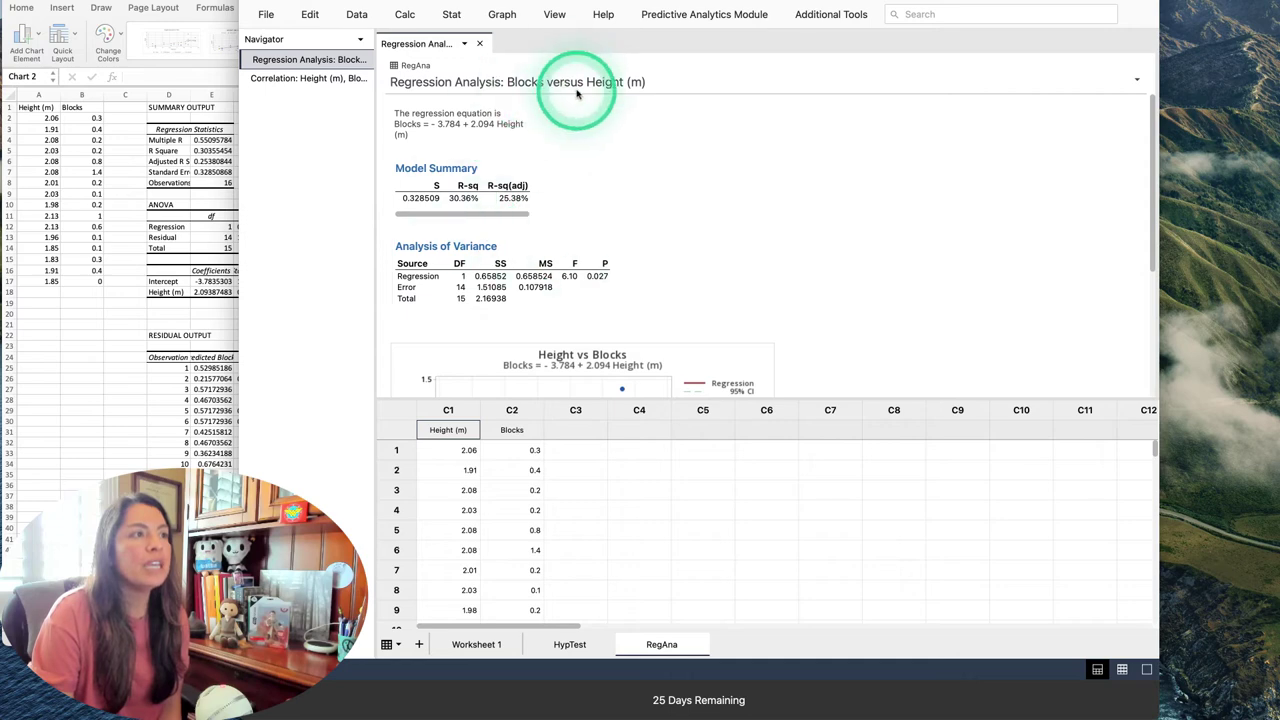
scroll(593, 240, down, 3)
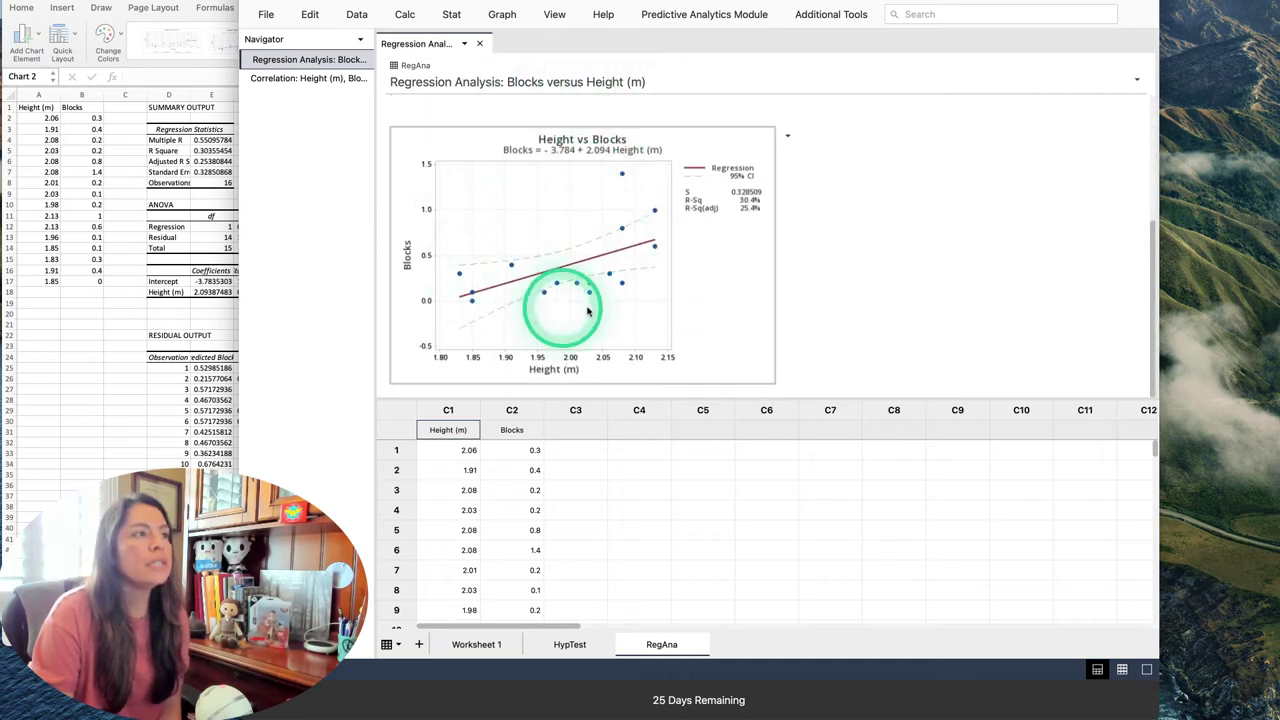
click(340, 78)
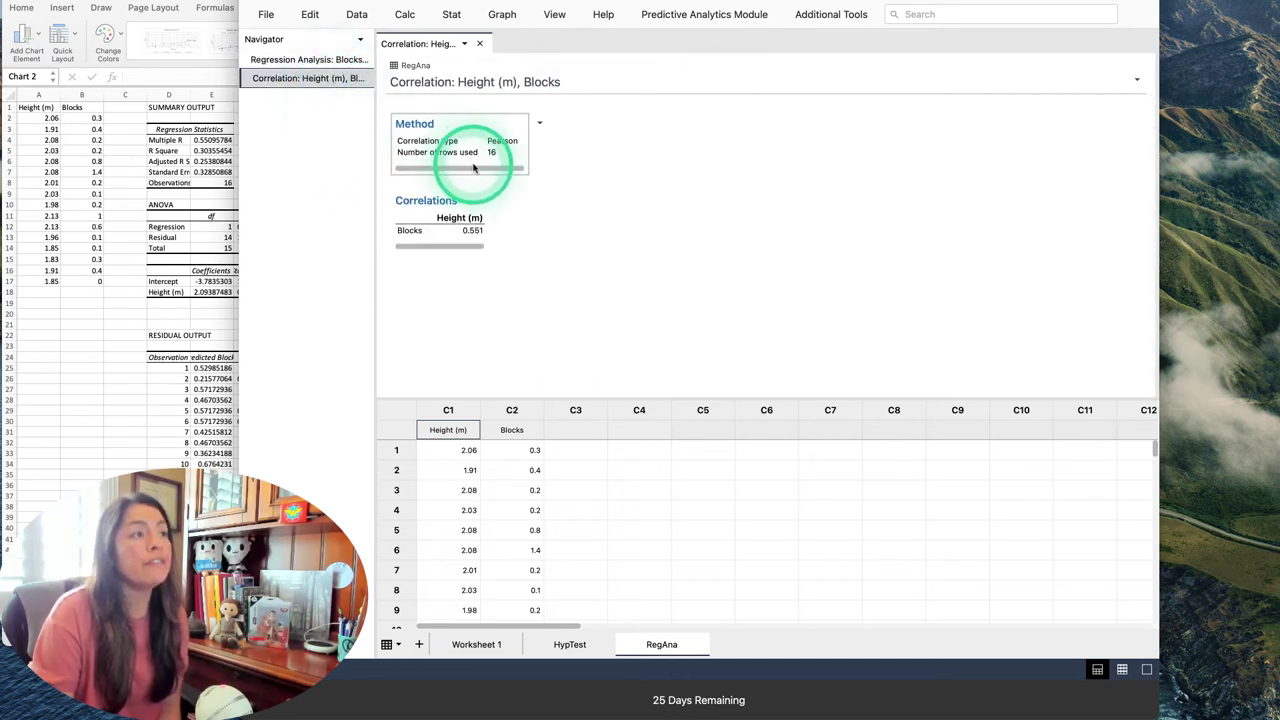
click(310, 59)
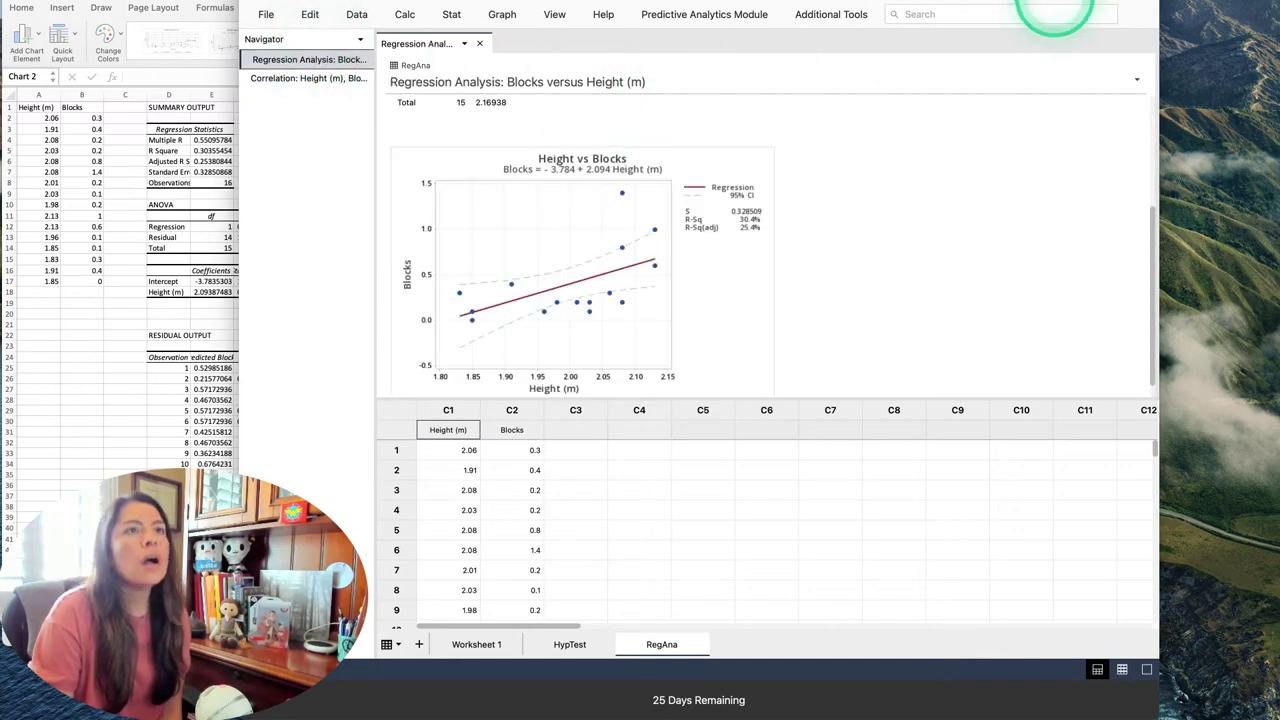
Step: Switch to the Washington Wizards- Height and Blocks forum post and review its embedded summary output, interpretations and line fit plot
click(1057, 2)
scroll(689, 305, up, 5)
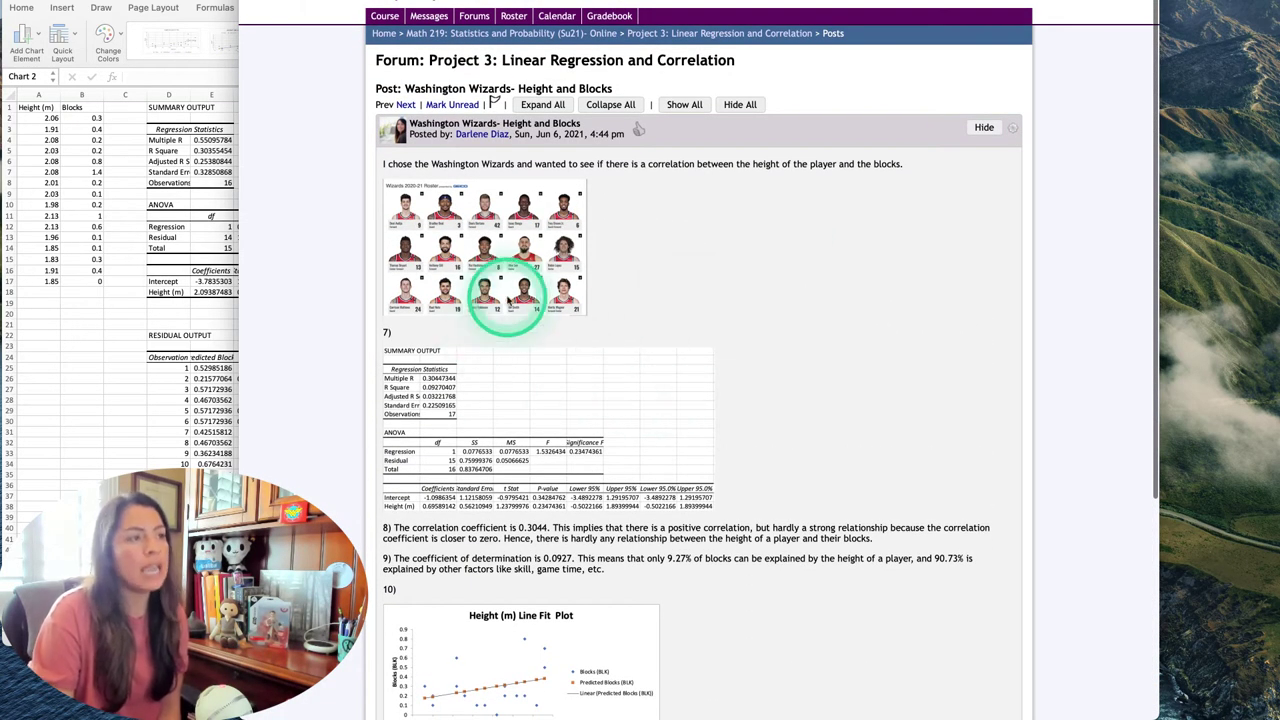
scroll(603, 375, down, 3)
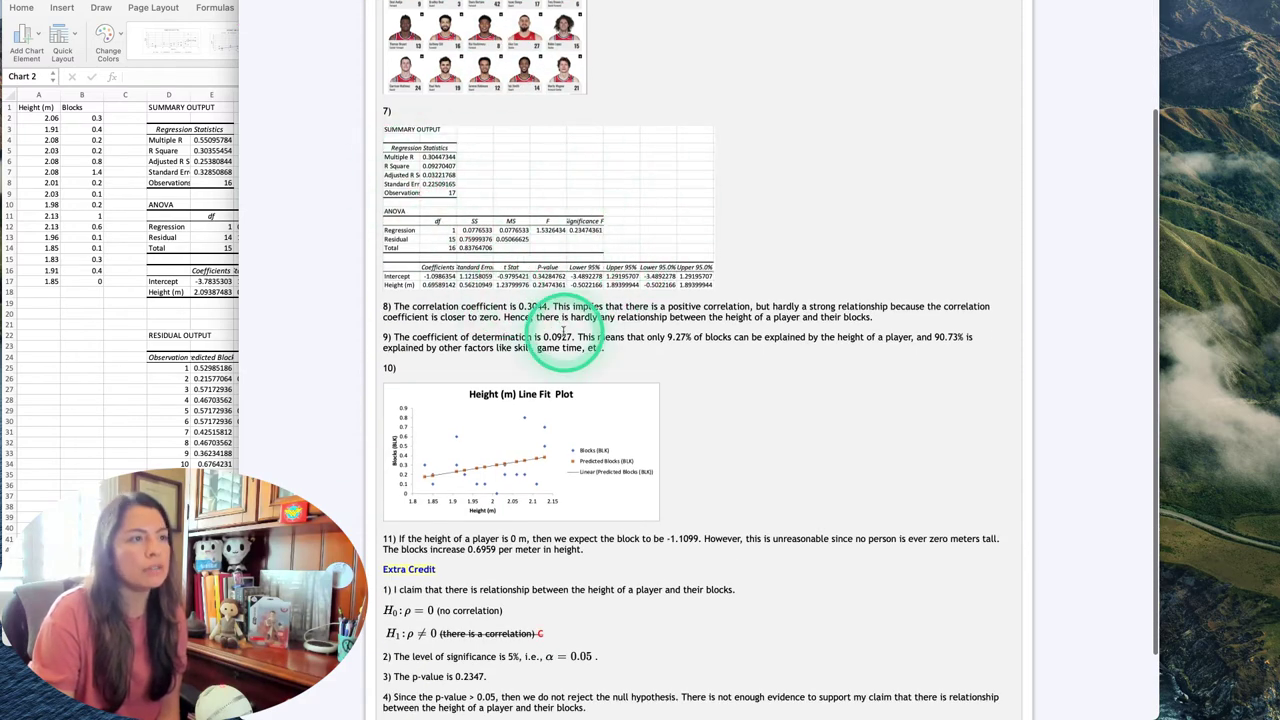
click(110, 355)
click(957, 391)
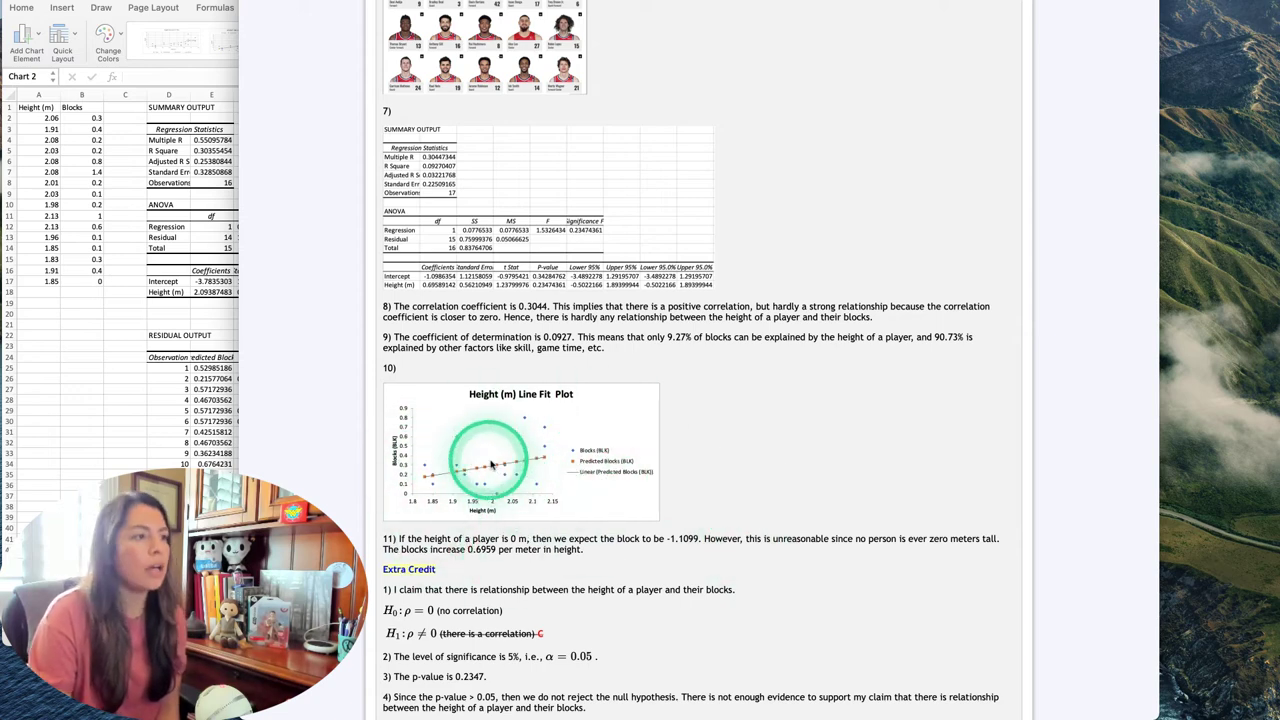
click(315, 3)
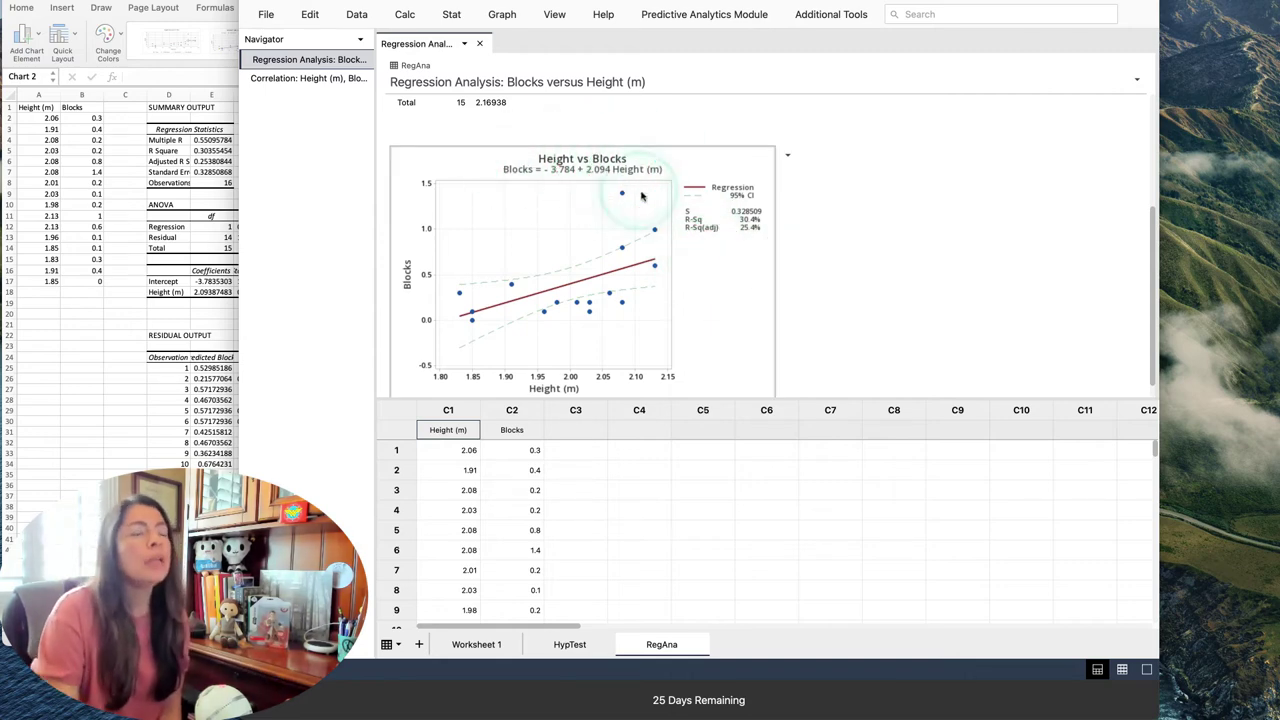
Step: Return to the Project 3 forum in the browser and start a new discussion thread
click(1074, 4)
click(975, 4)
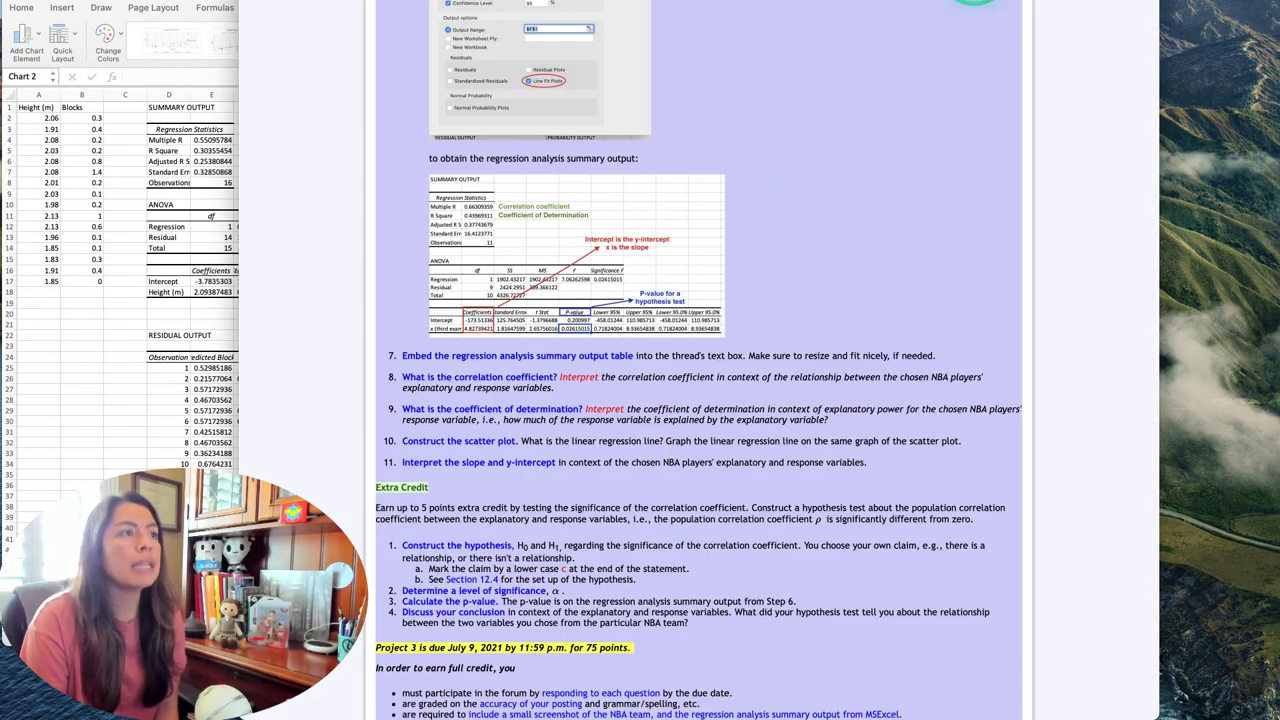
scroll(651, 200, up, 10)
scroll(614, 180, down, 15)
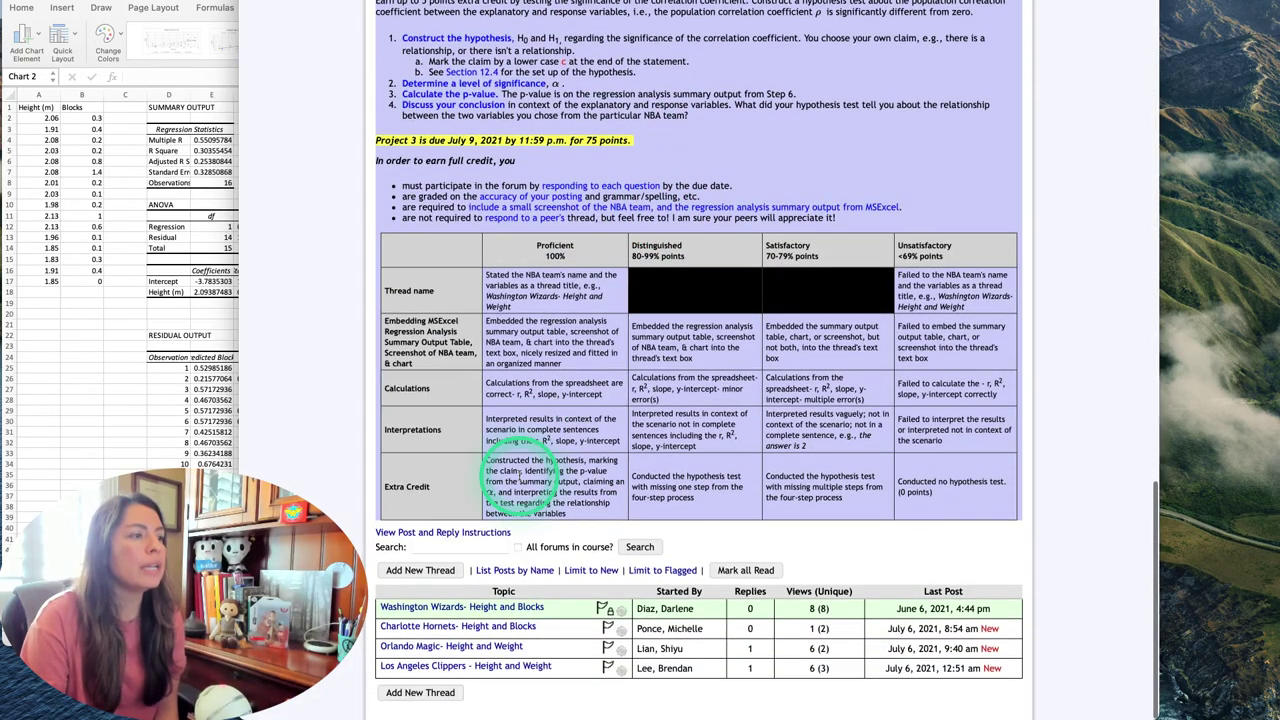
click(430, 568)
scroll(525, 500, down, 15)
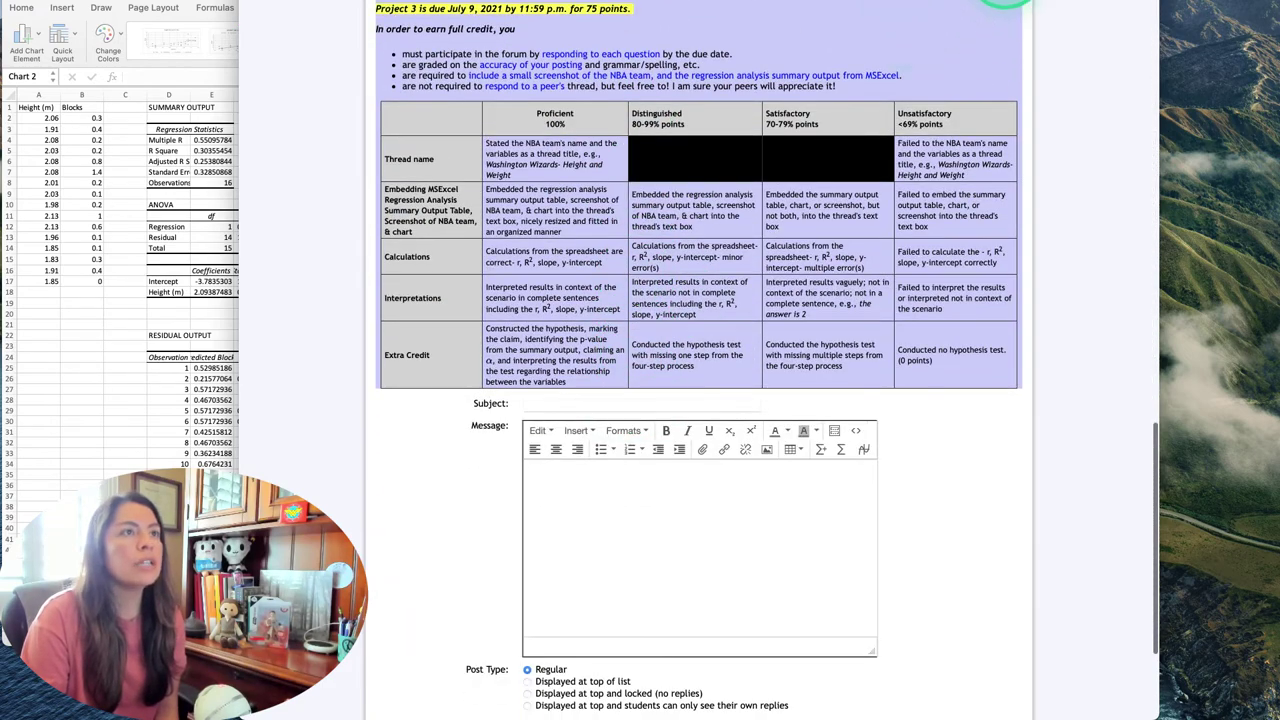
Step: Following the Washington Wizards example post, fill the new thread's message with four placeholder dot lines and a "7)" heading line
click(1006, 2)
scroll(600, 200, up, 5)
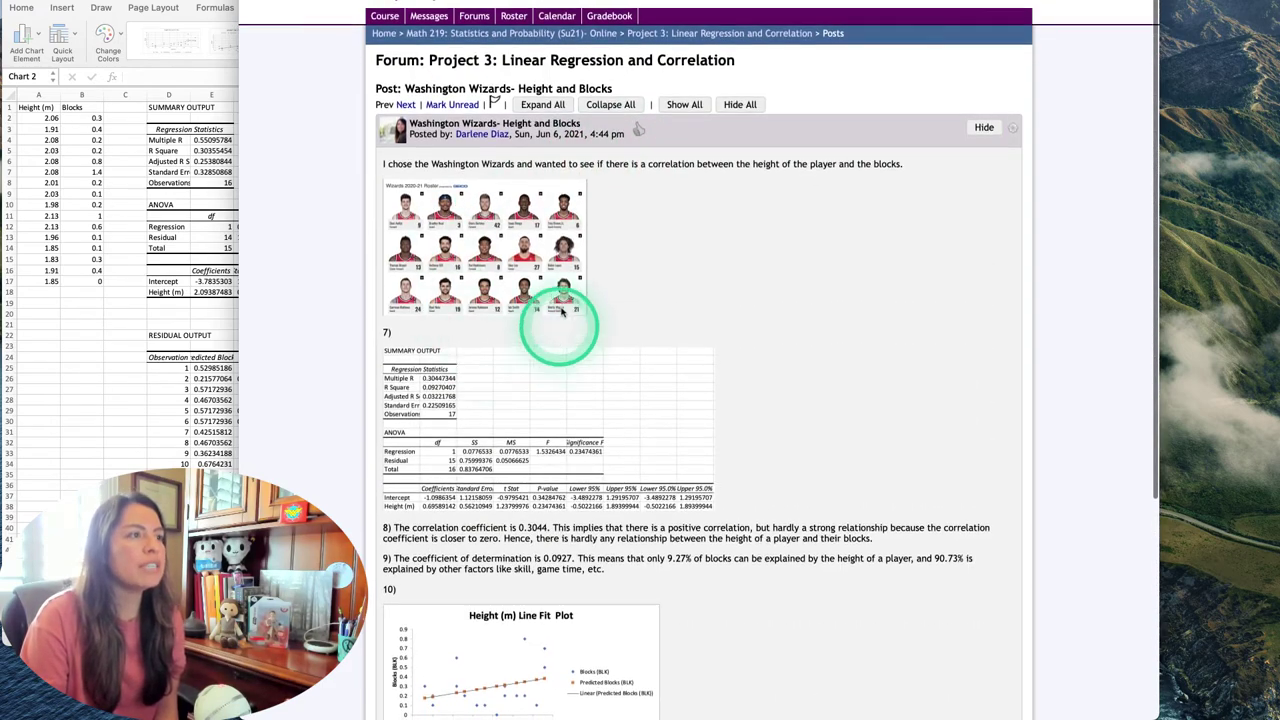
key(ctrl+shift+Tab)
scroll(690, 265, down, 2)
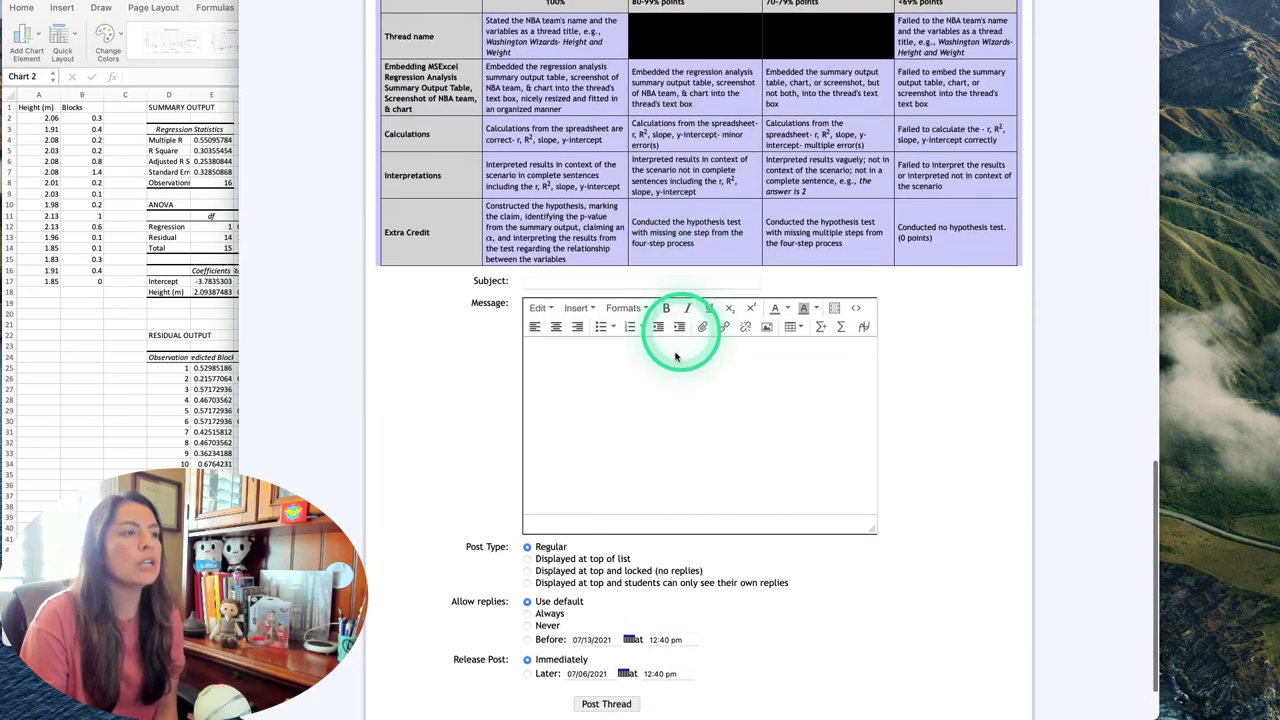
click(672, 376)
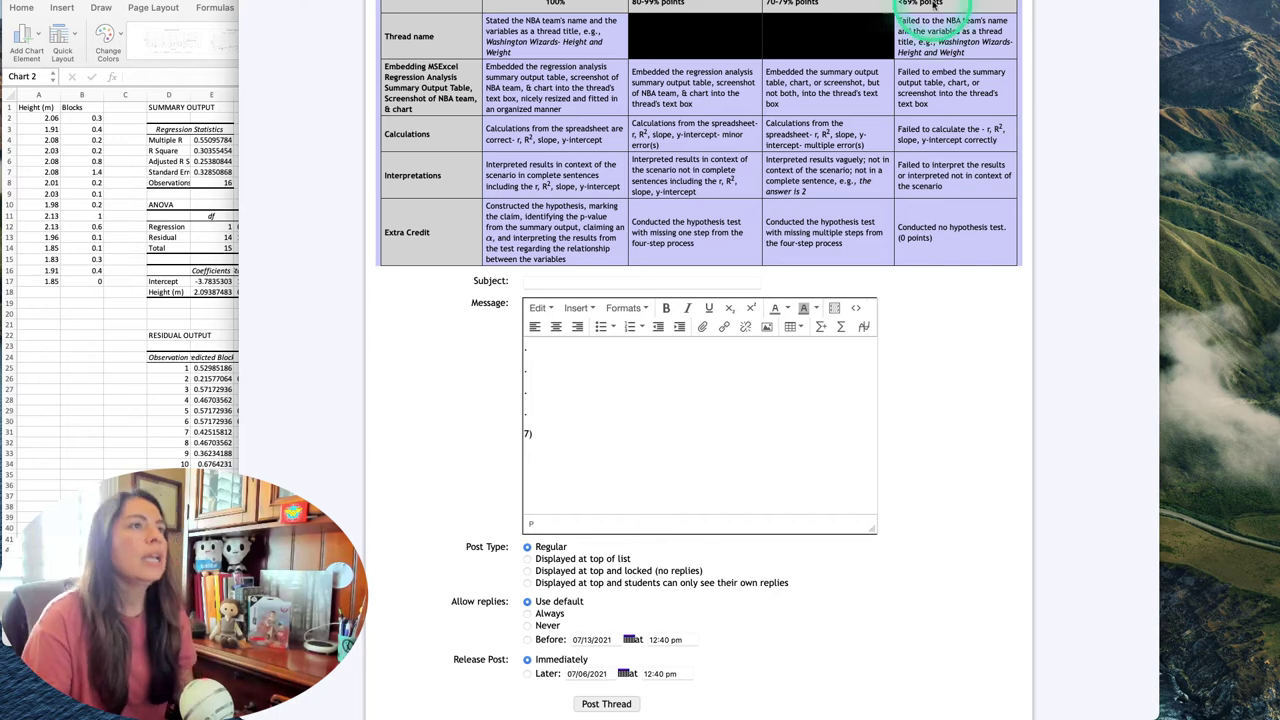
click(421, 381)
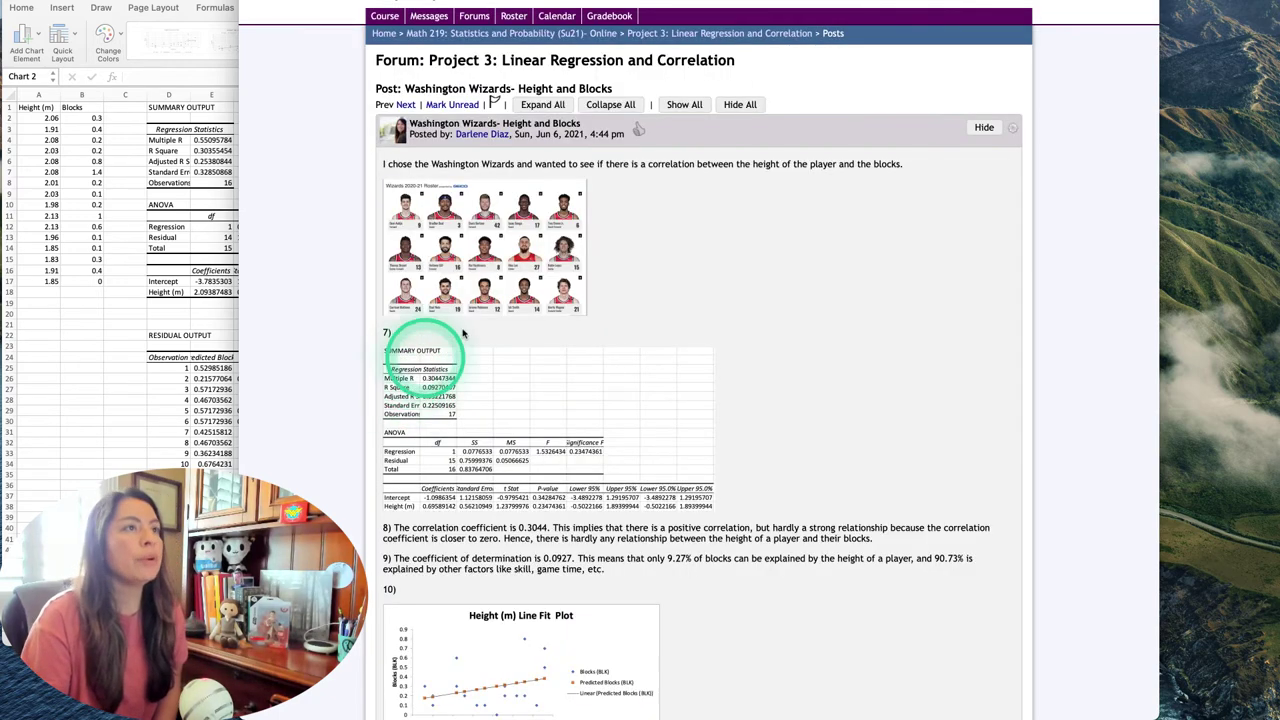
Step: Switch to Minitab and copy the entire Regression Analysis: Blocks versus Height (m) output
click(972, 2)
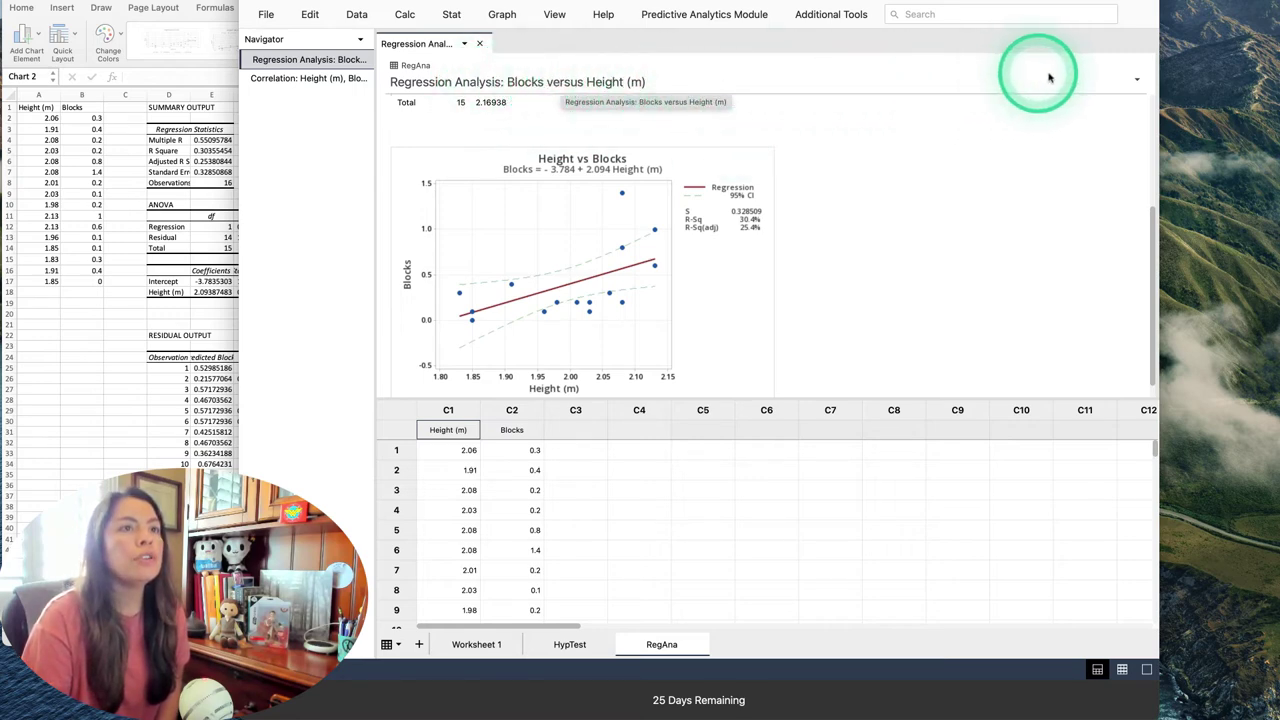
click(1137, 83)
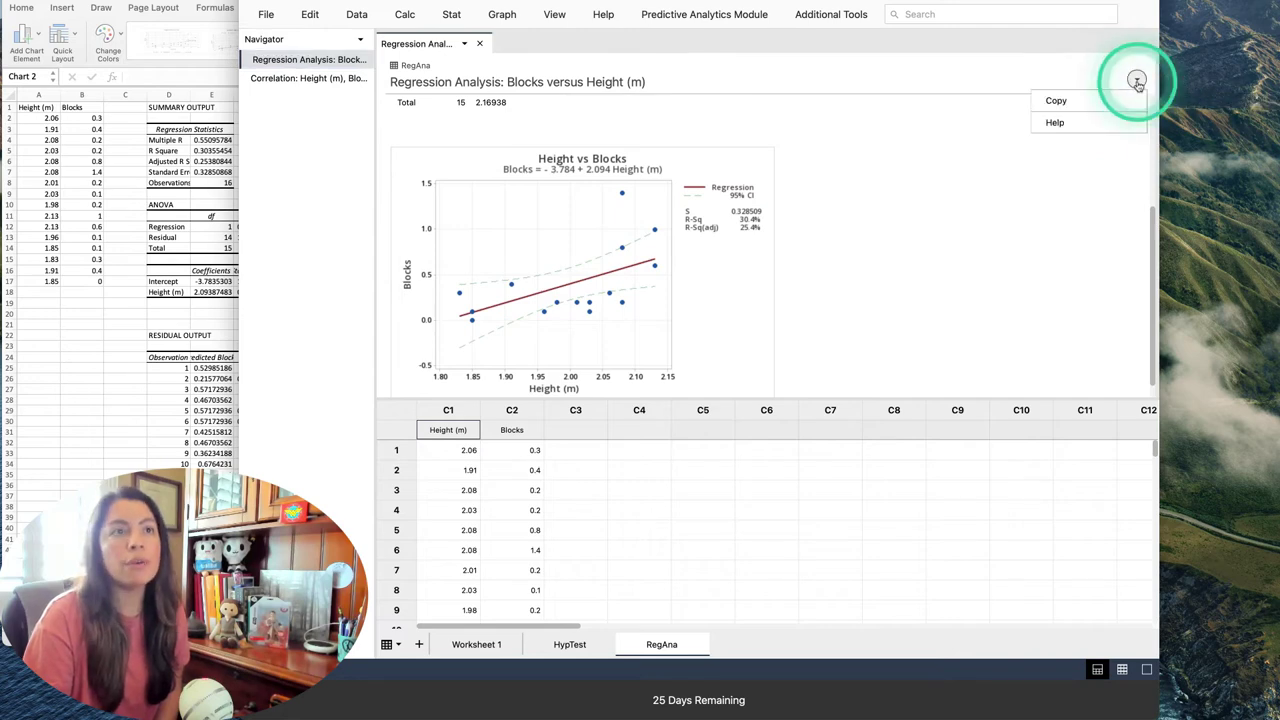
click(1078, 102)
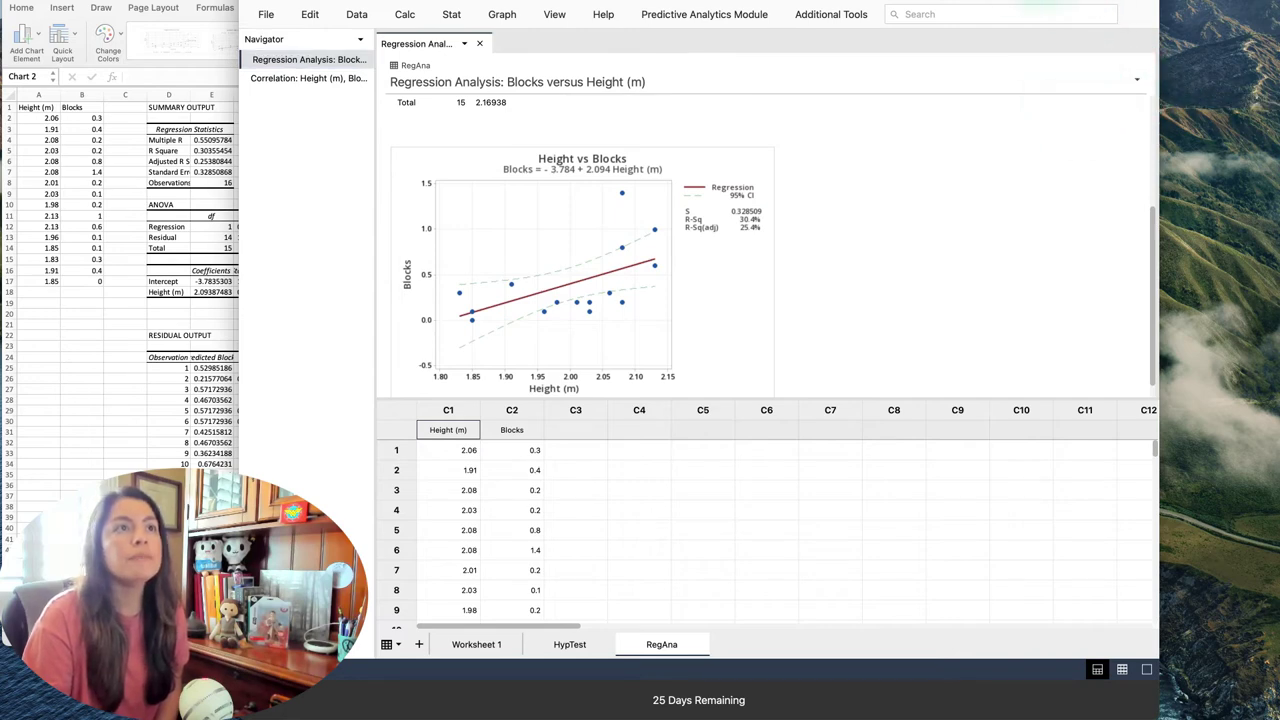
Step: Switch to the browser, paste the copied Minitab regression output below "7)" in the thread message, and enlarge the message box
key(super+Tab)
scroll(640, 360, down, 10)
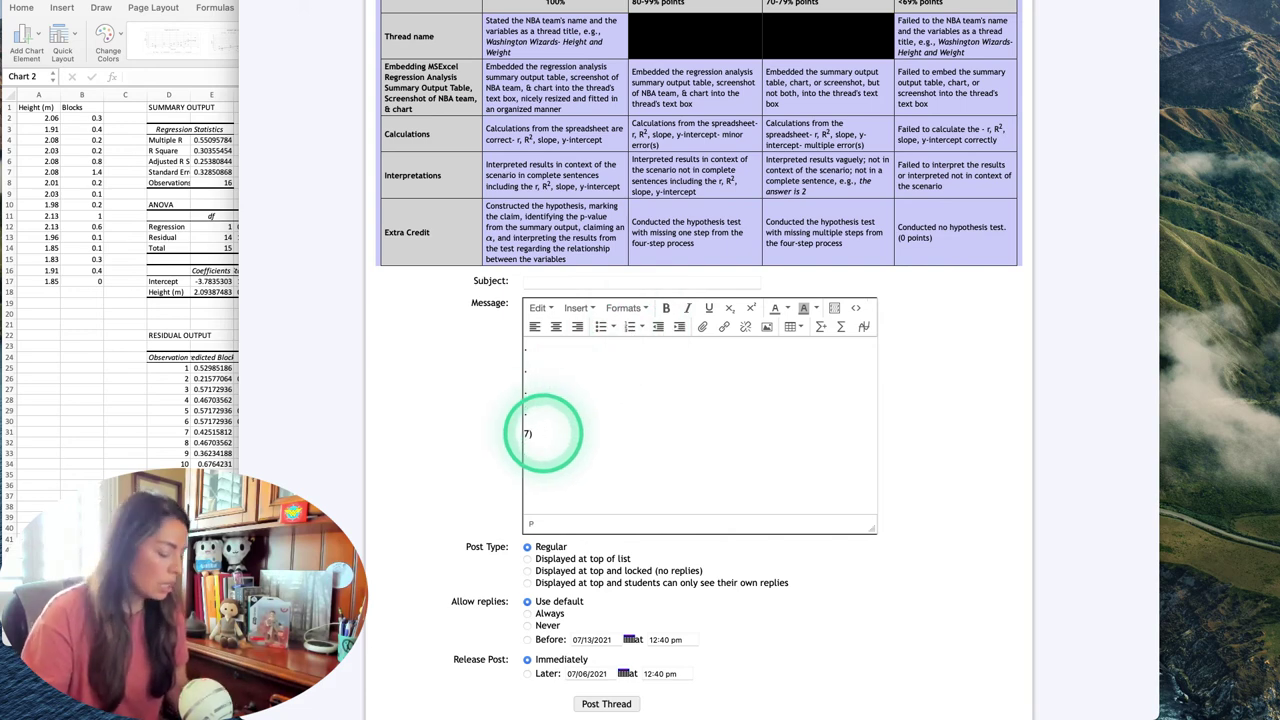
key(super+v)
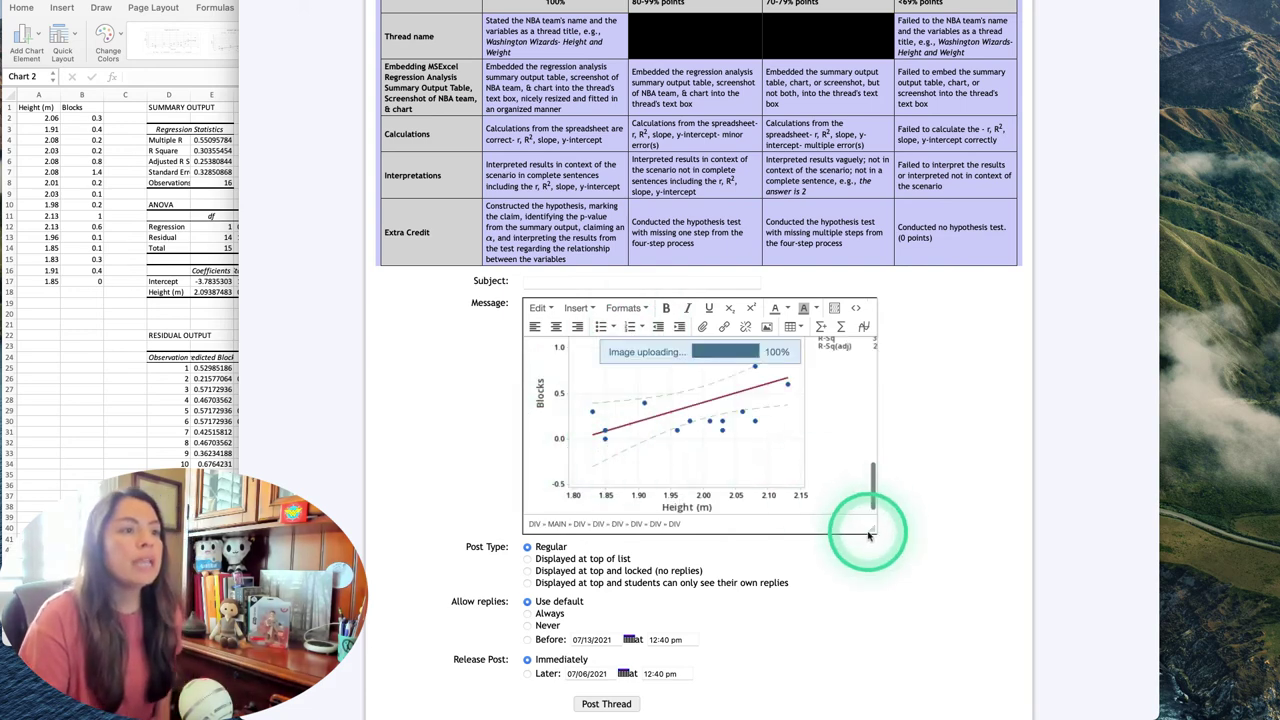
drag(872, 533, 1006, 606)
Step: Review the pasted regression equation, Model Summary, Analysis of Variance table and Height vs Blocks plot in the message
scroll(750, 533, up, 5)
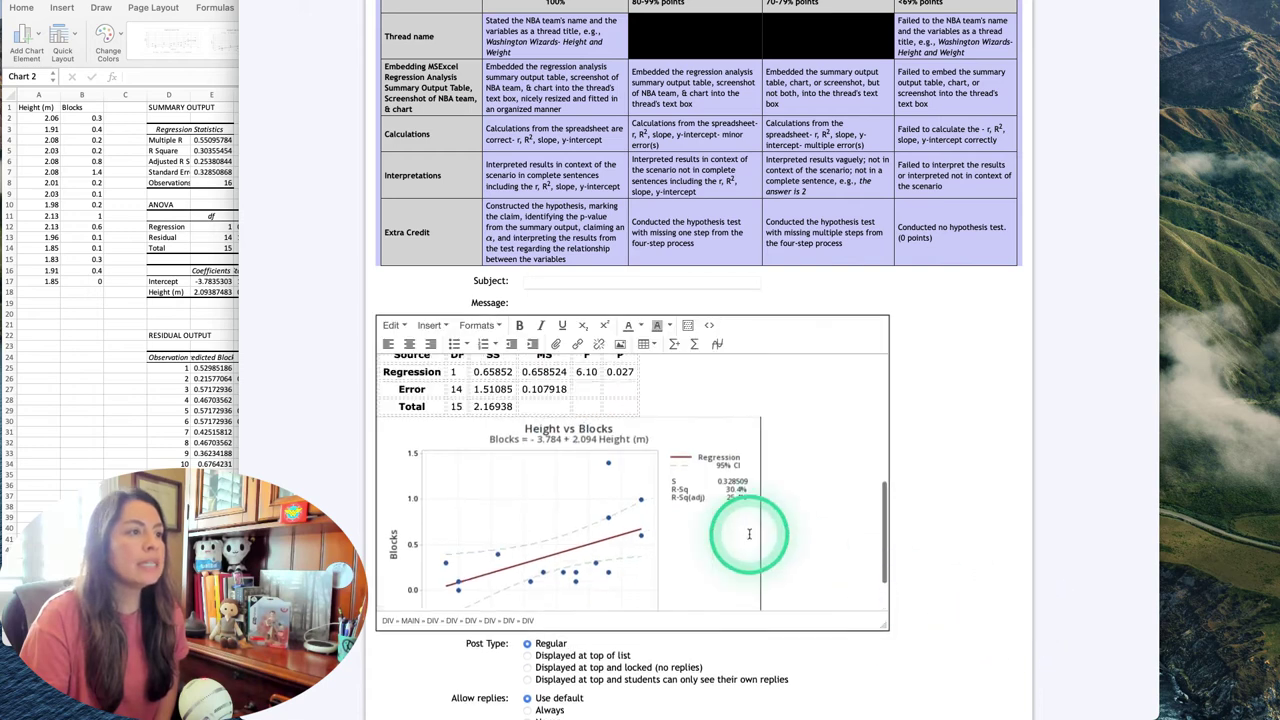
scroll(749, 533, up, 2)
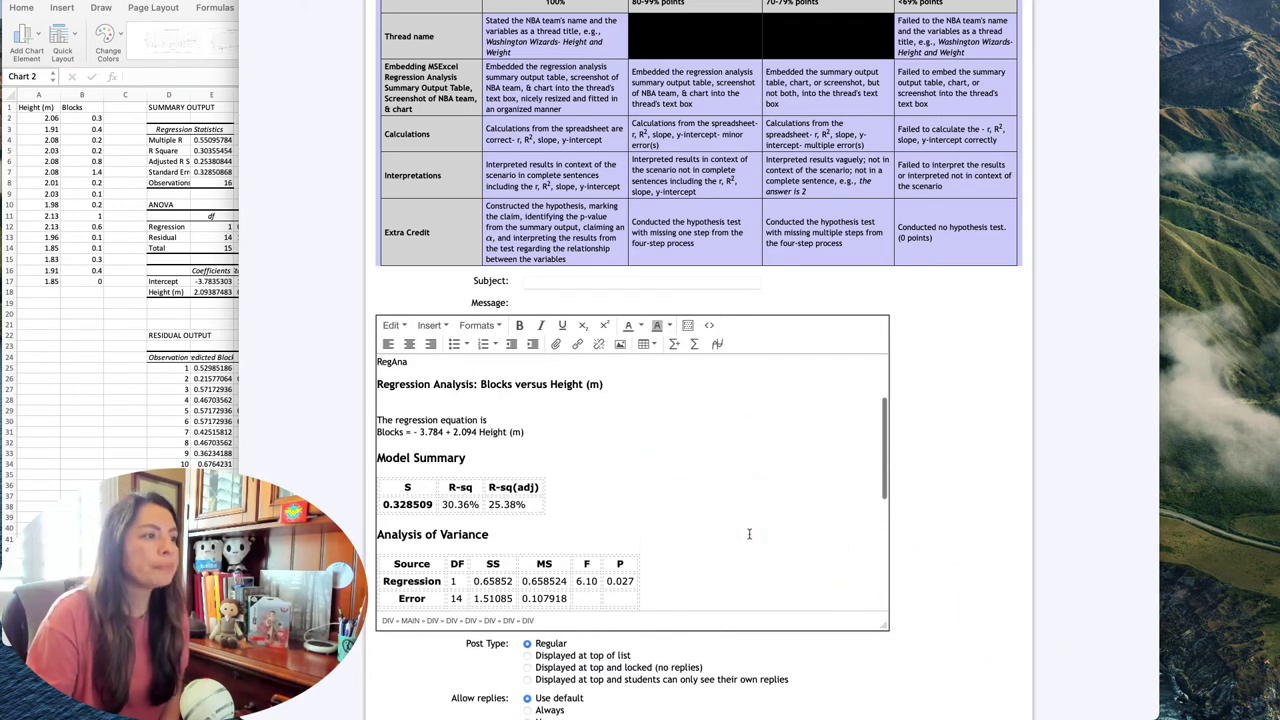
scroll(749, 533, up, 3)
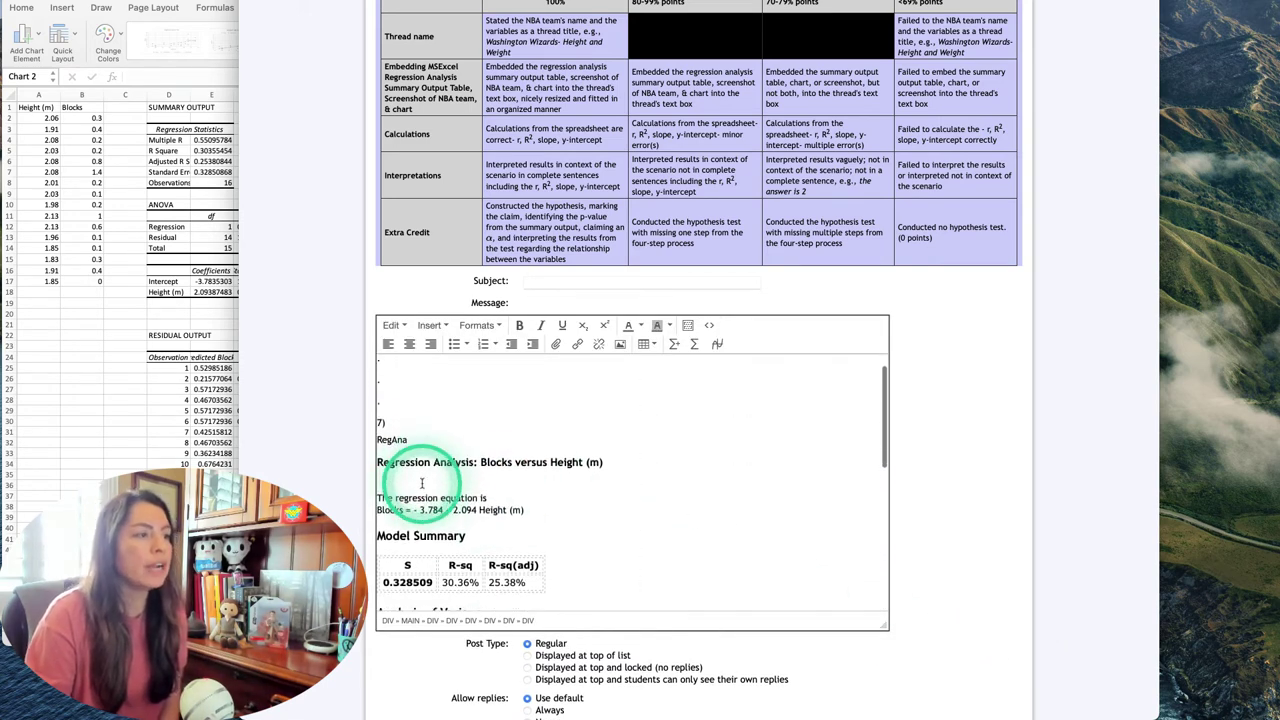
scroll(422, 483, down, 5)
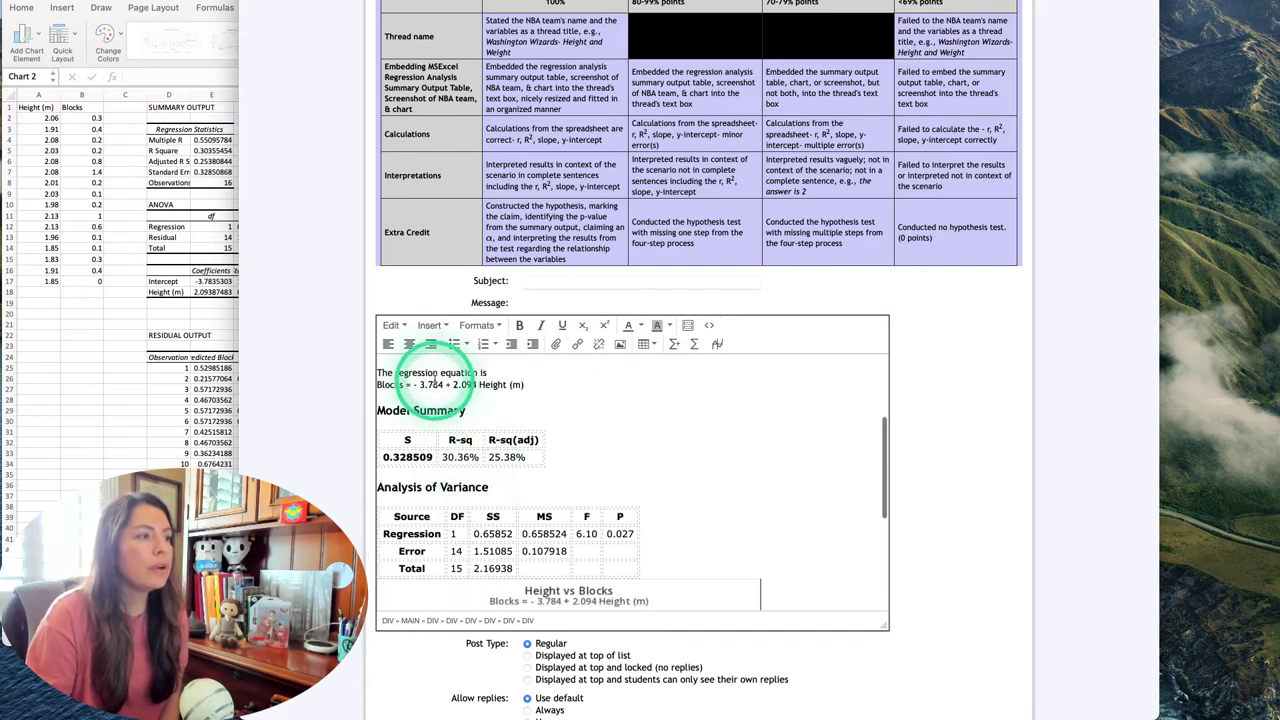
scroll(435, 380, down, 6)
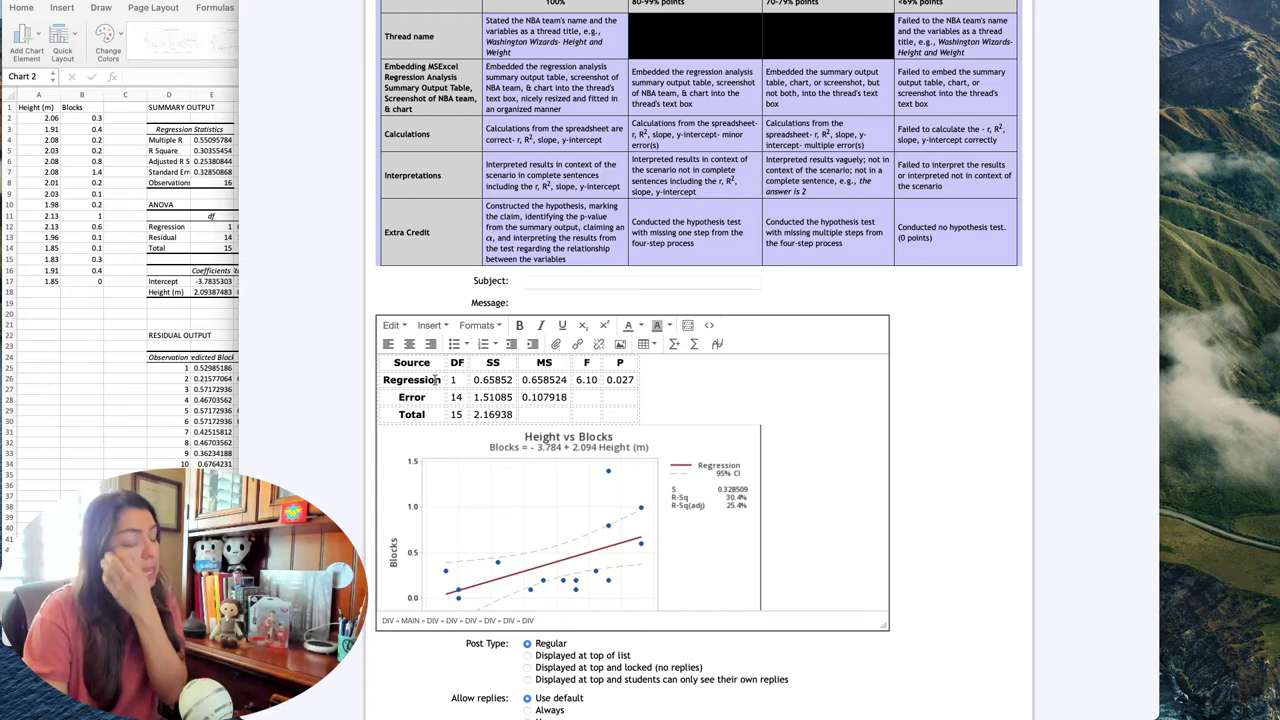
scroll(535, 388, up, 8)
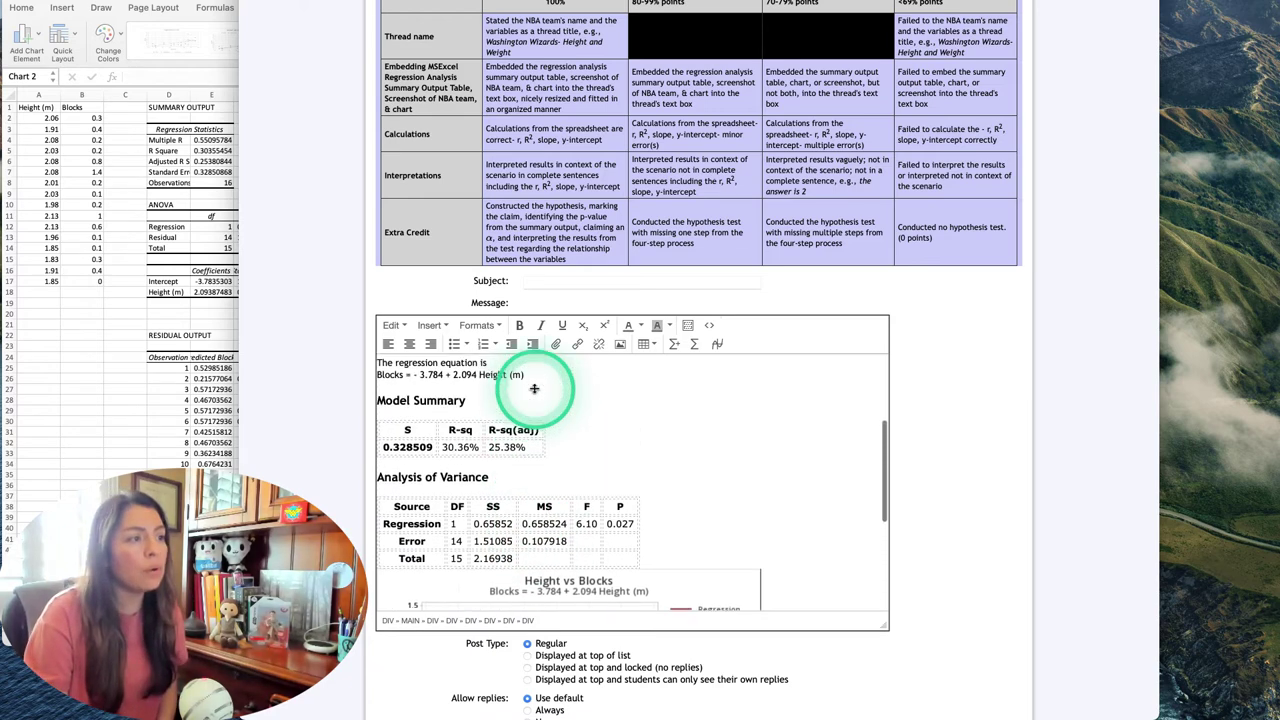
scroll(535, 388, up, 2)
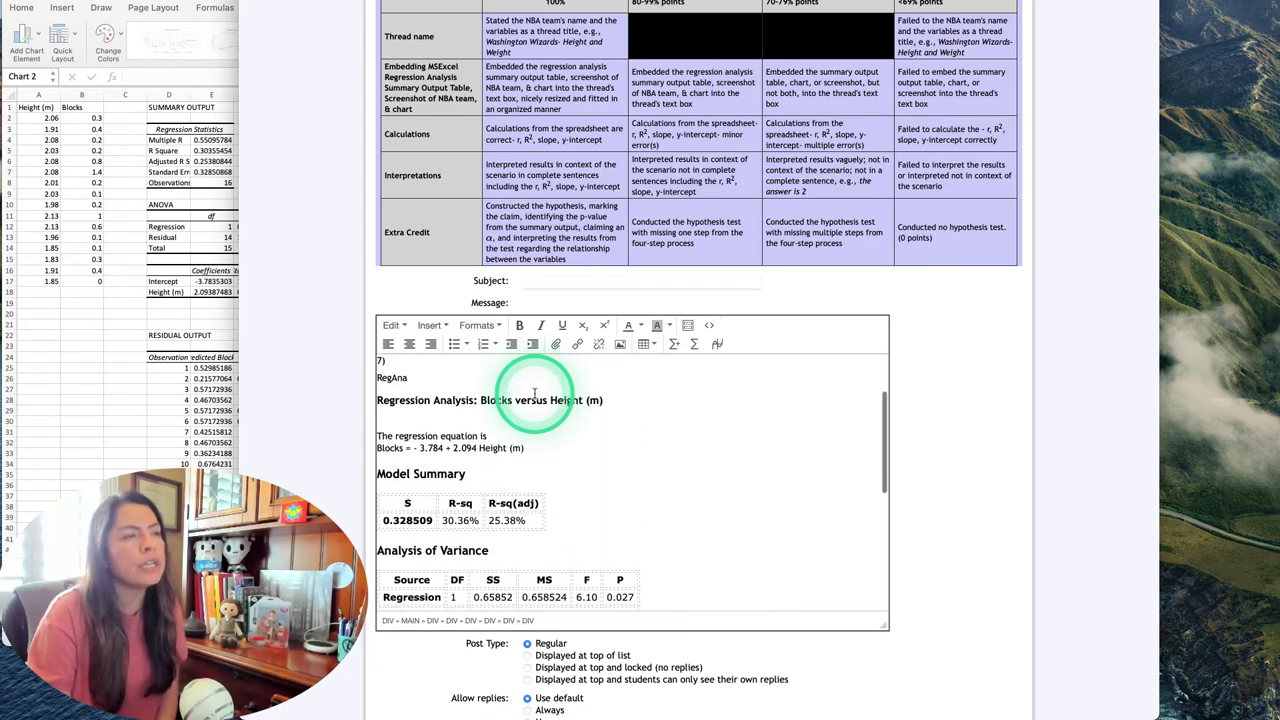
scroll(433, 471, down, 3)
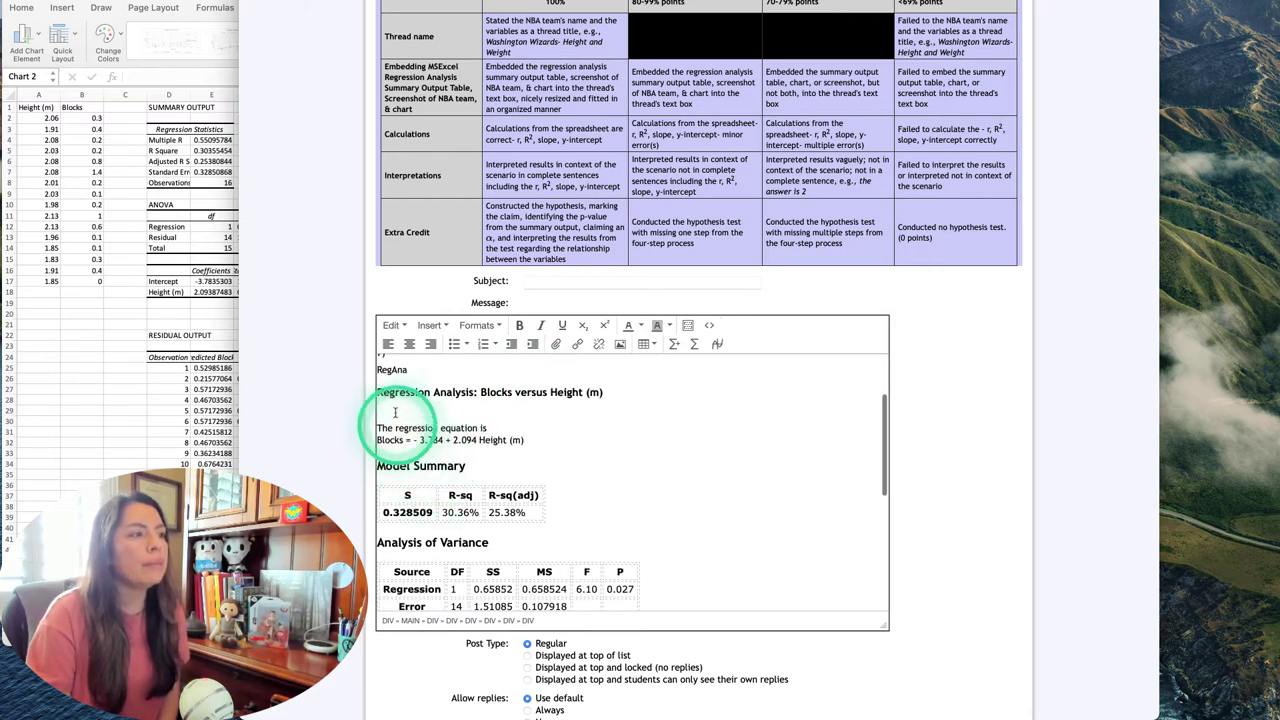
Step: Delete the "RegAna" label and its leftover line above the Regression Analysis: Blocks versus Height (m) heading
click(385, 382)
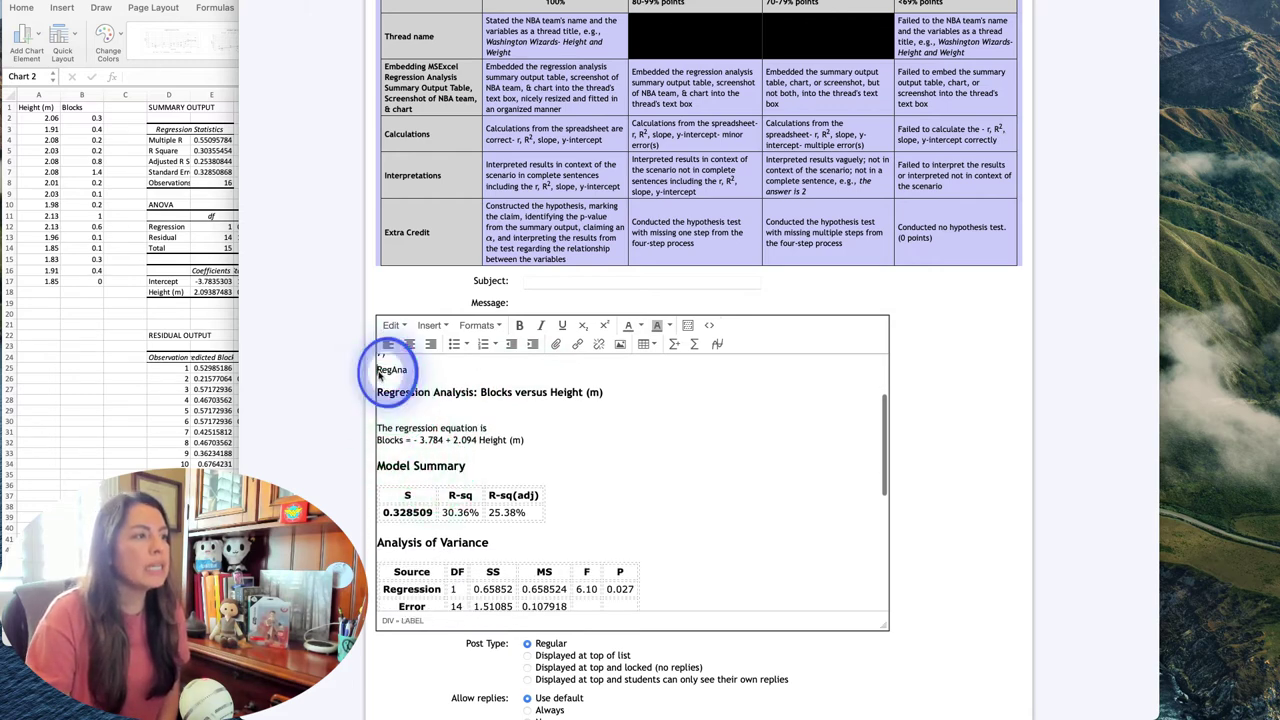
drag(379, 376, 411, 371)
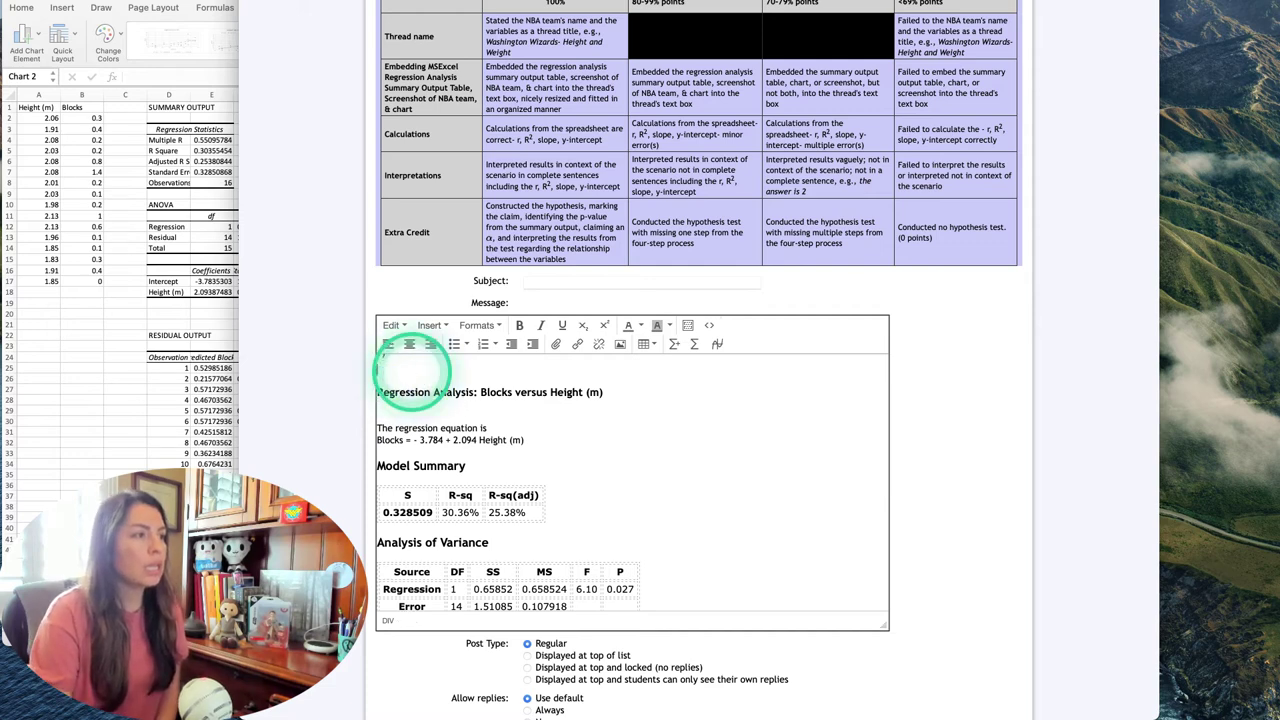
scroll(412, 372, down, 1)
drag(454, 401, 399, 399)
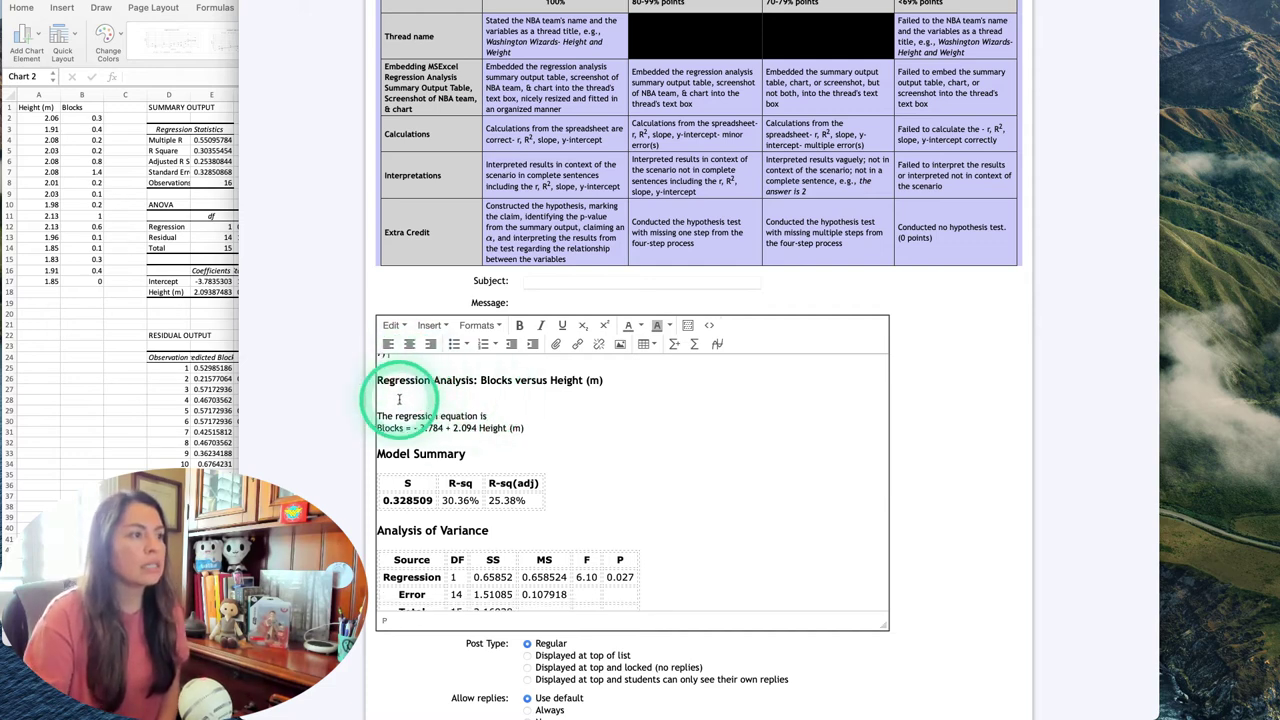
Step: Insert blank lines between the Analysis of Variance table and the Height vs Blocks plot, and enlarge the message box further
scroll(393, 420, down, 5)
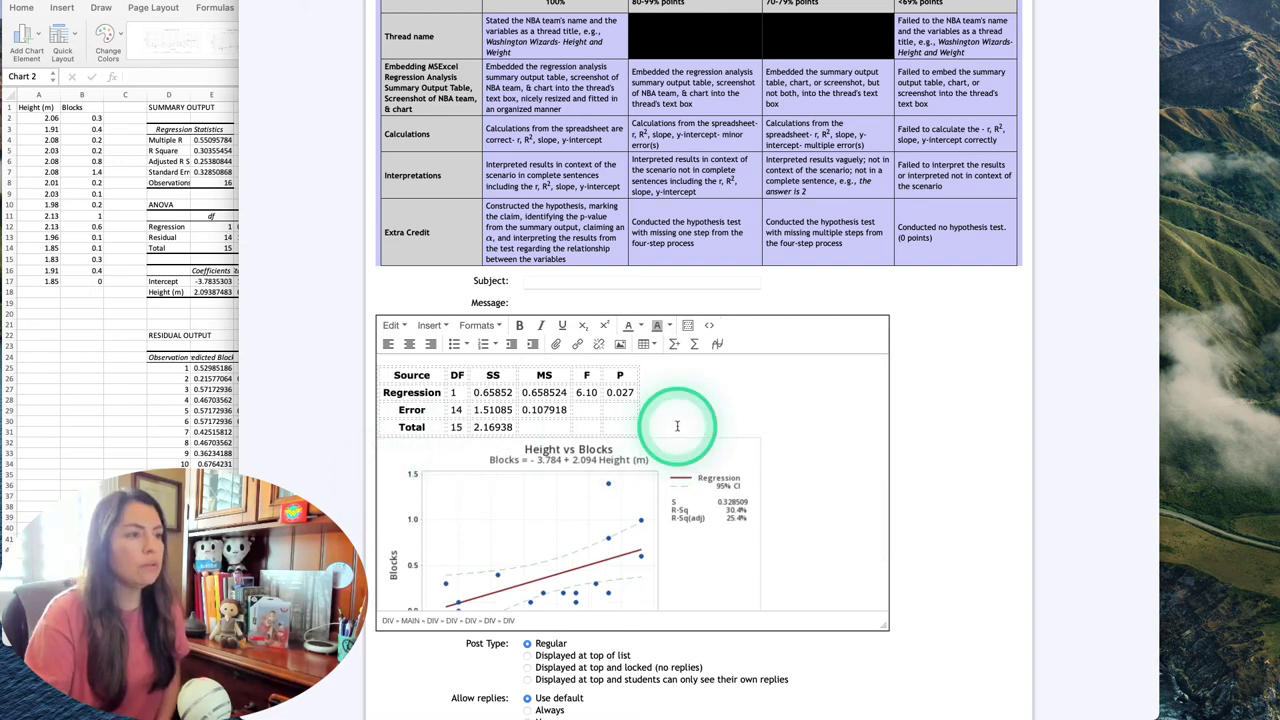
scroll(677, 426, down, 2)
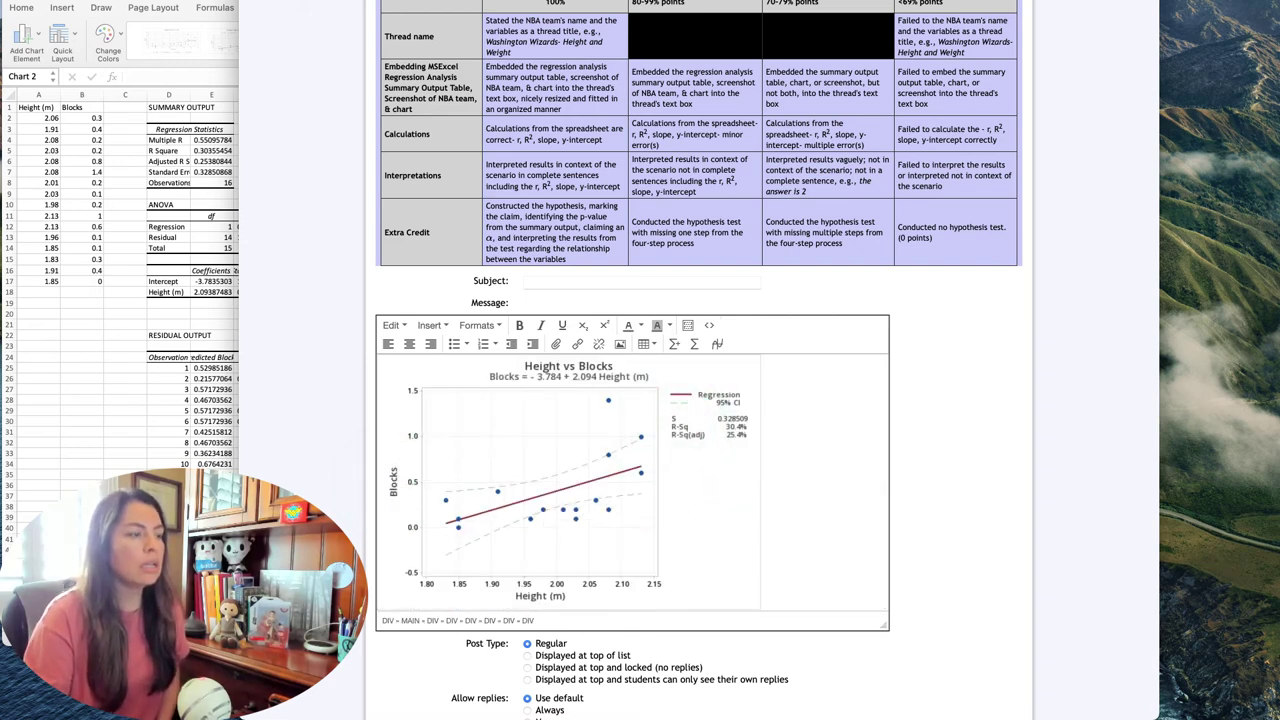
scroll(638, 418, up, 3)
click(638, 418)
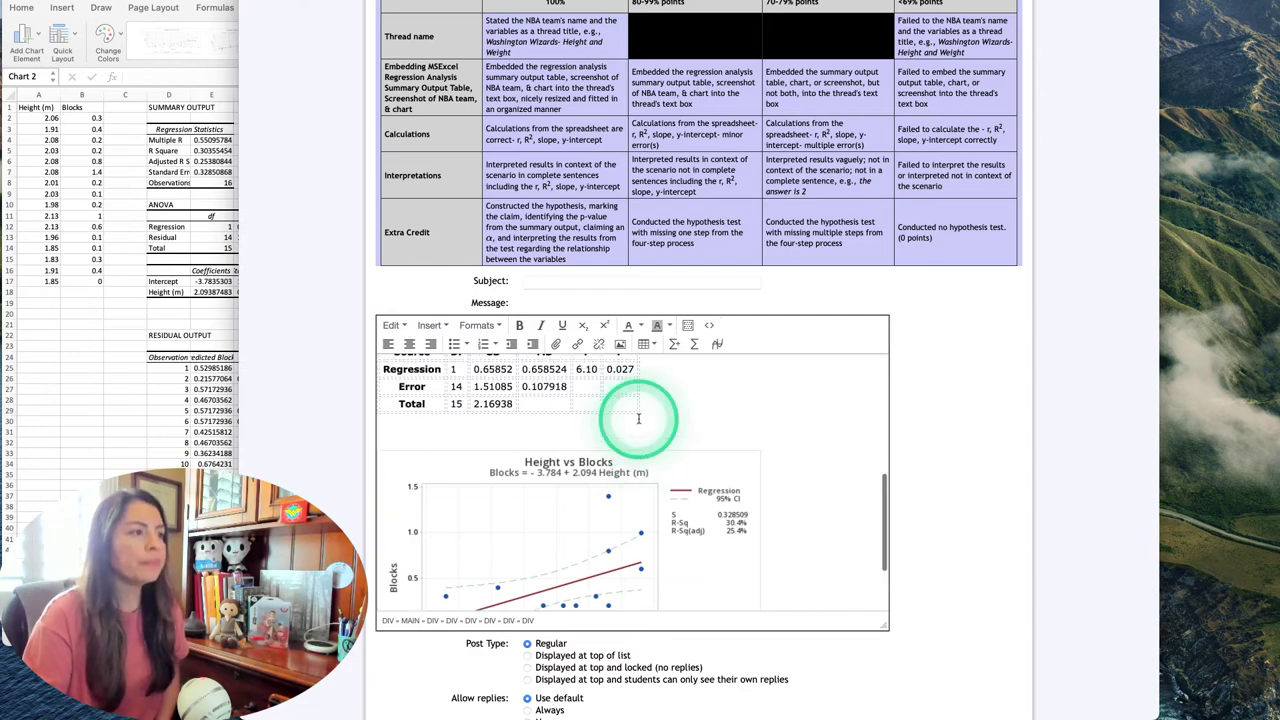
scroll(638, 418, up, 2)
key(Return)
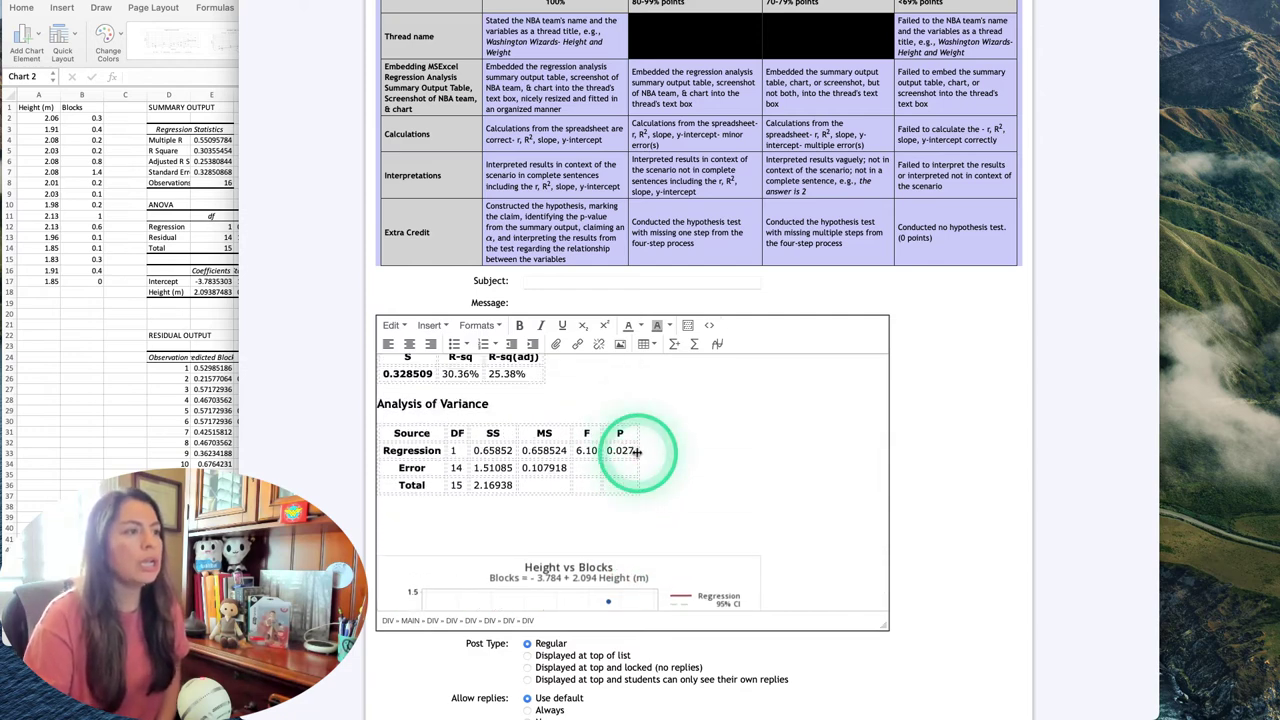
drag(885, 626, 1003, 712)
scroll(714, 606, up, 5)
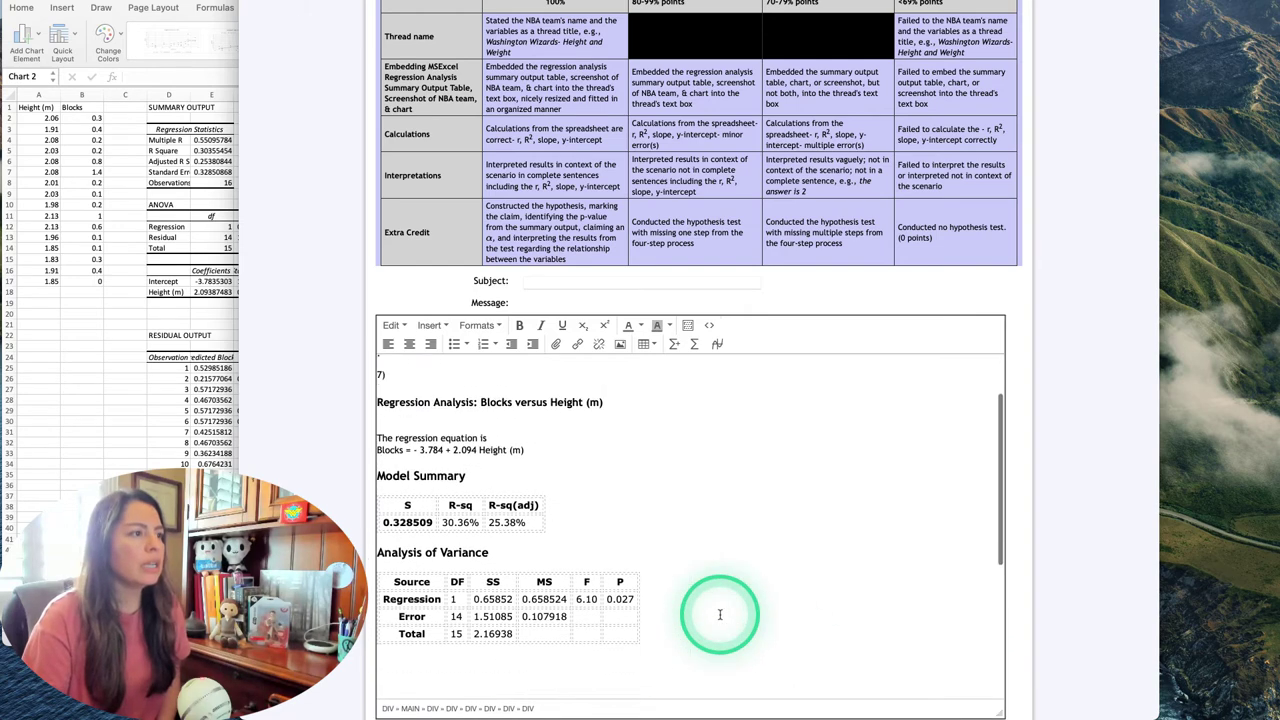
Step: Following the Washington Wizards example post, add "8)", "9)" and "10)" heading lines between the Analysis of Variance table and the plot
click(409, 450)
scroll(409, 440, up, 1)
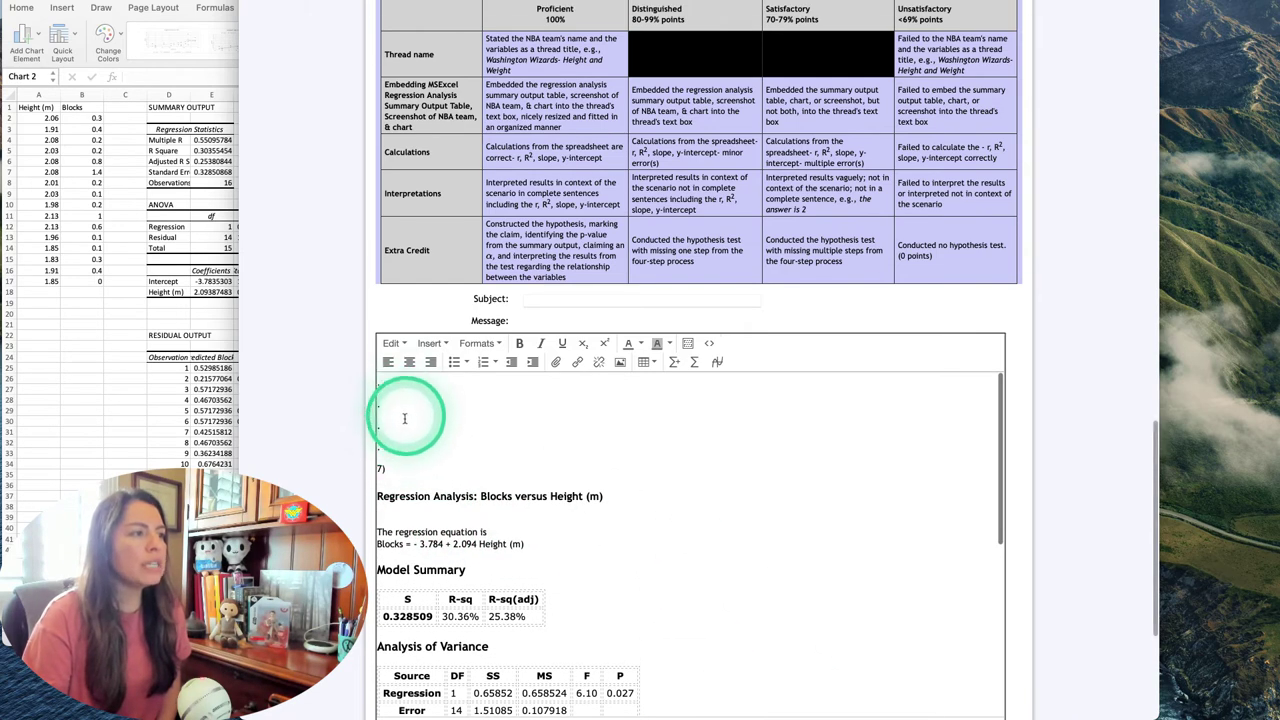
click(1010, 19)
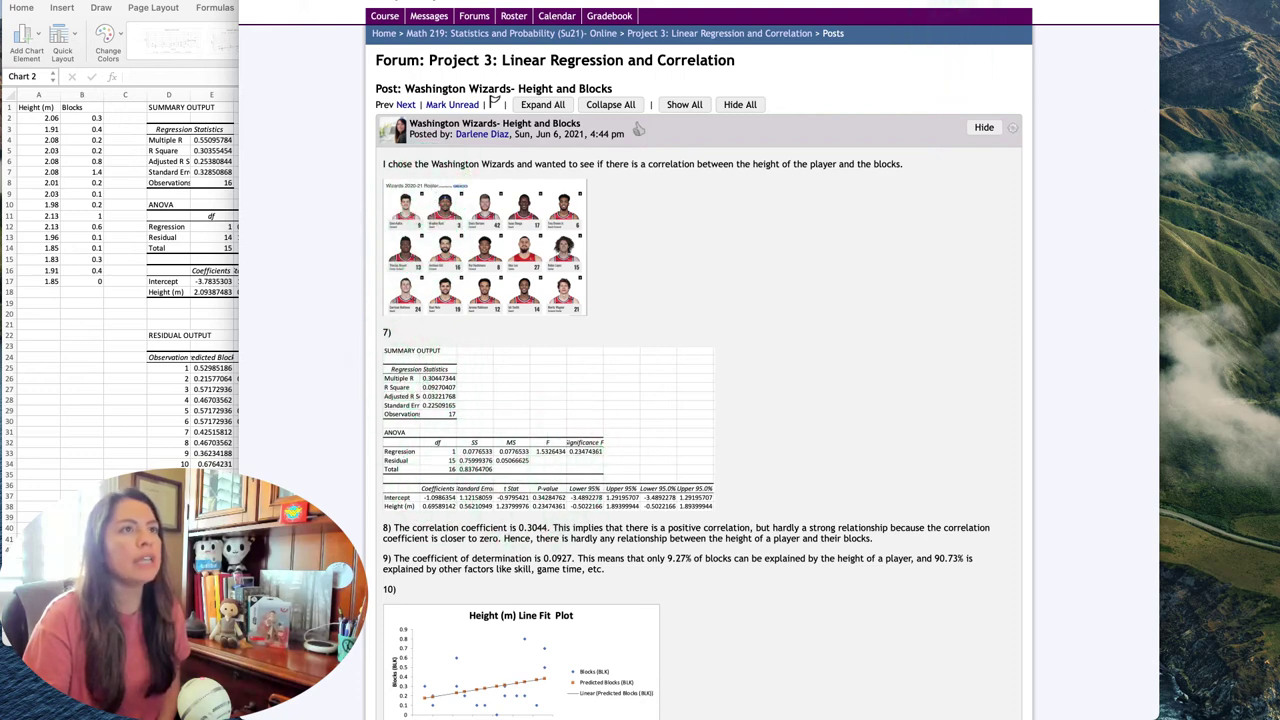
key(ctrl+Tab)
scroll(470, 380, down, 5)
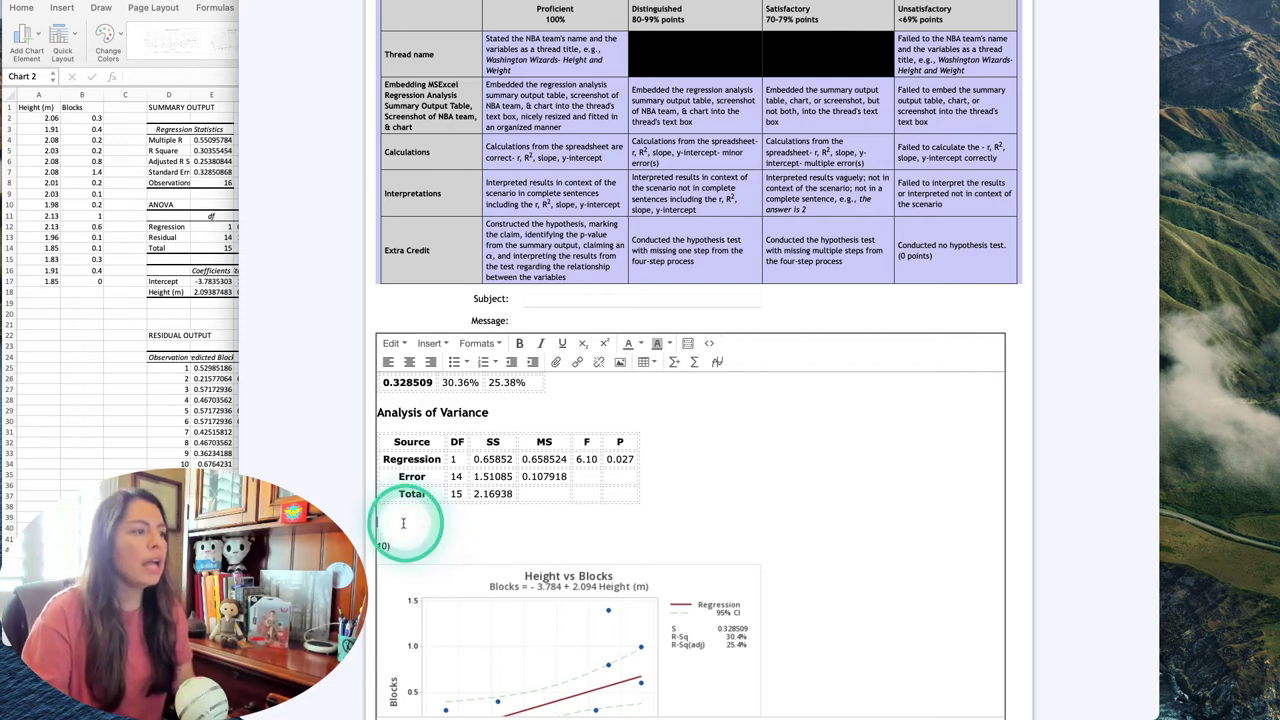
key(Return)
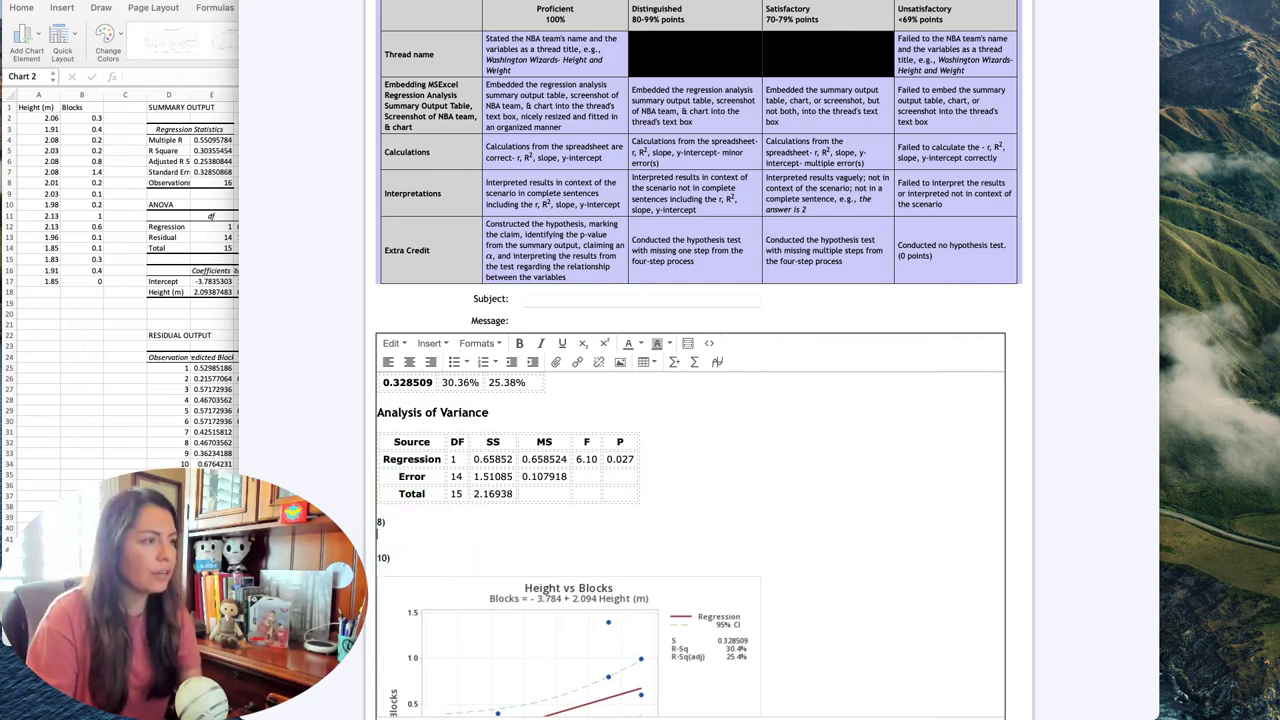
key(Return)
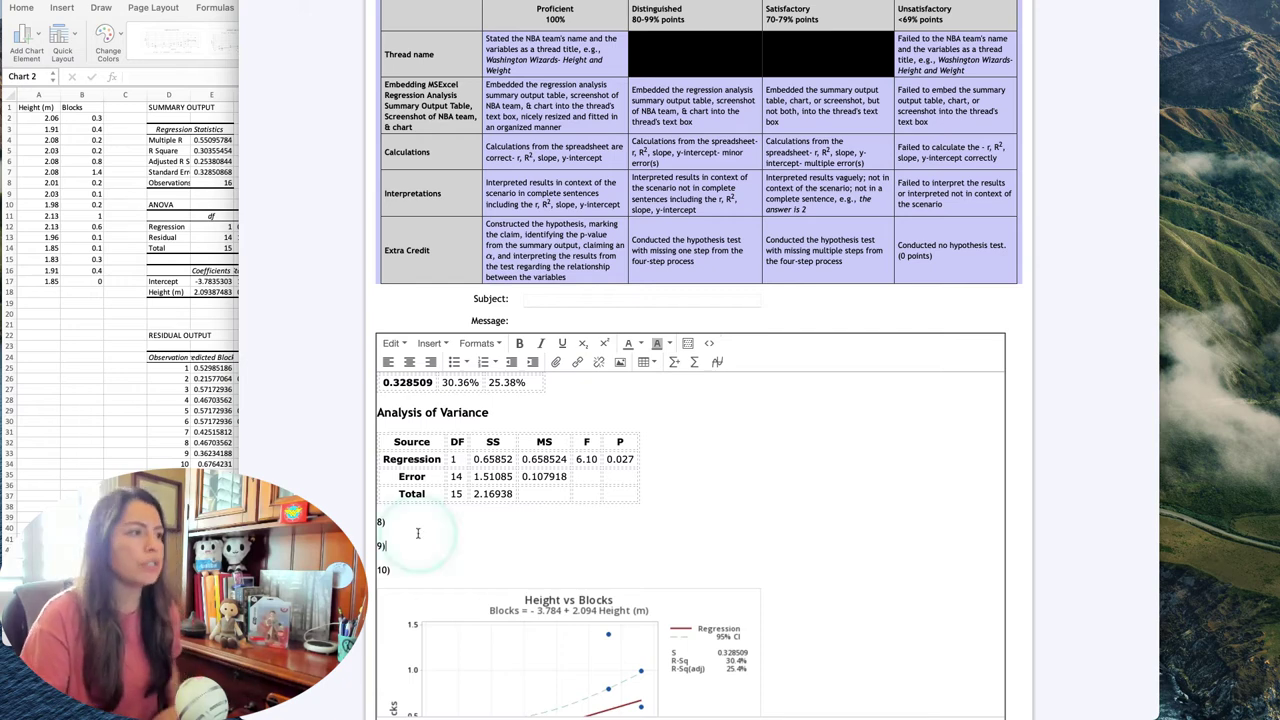
scroll(449, 540, up, 3)
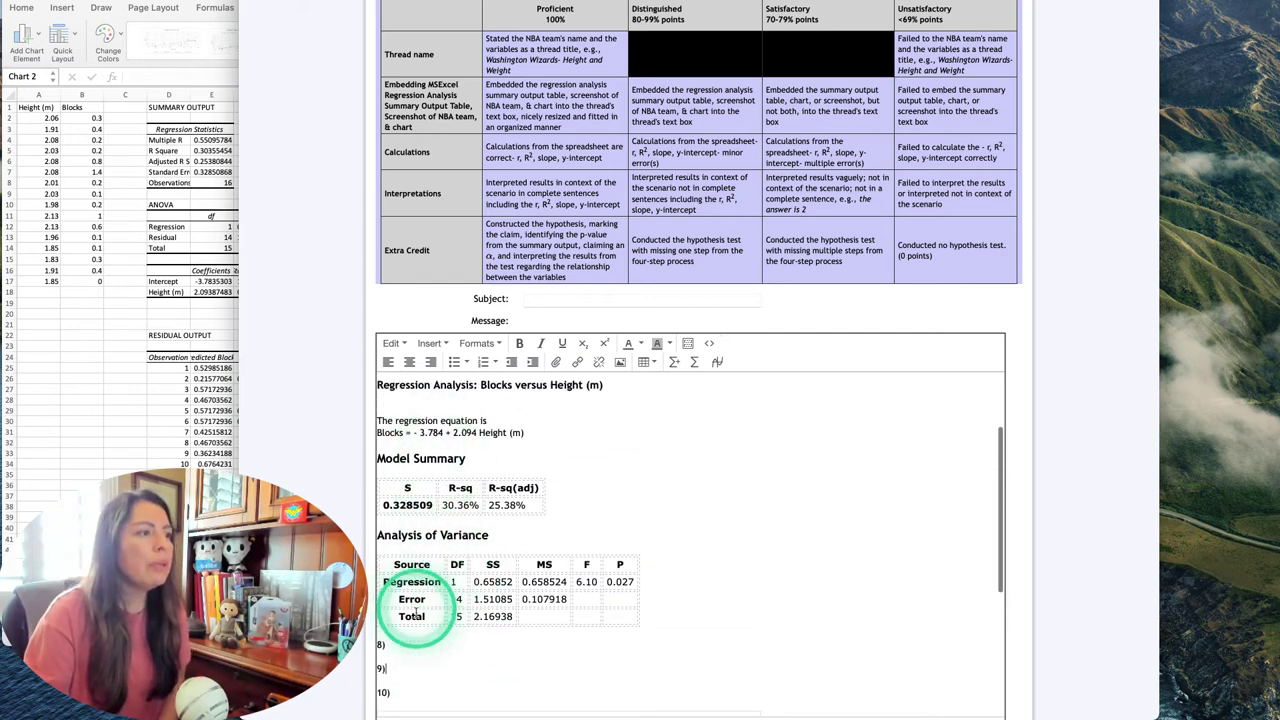
scroll(460, 515, up, 1)
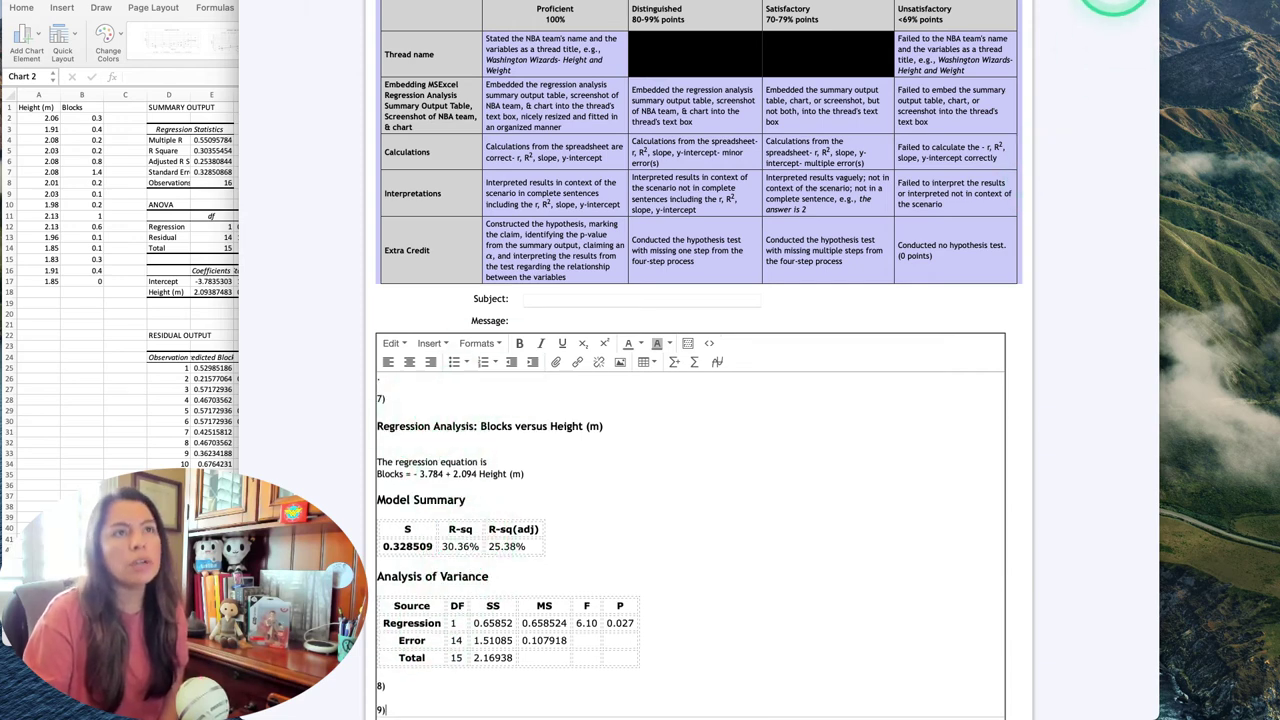
Step: Copy the Correlations table from Minitab's Correlation: Height (m), Blocks output and paste it under "7)" above the regression analysis in the forum message
click(405, 5)
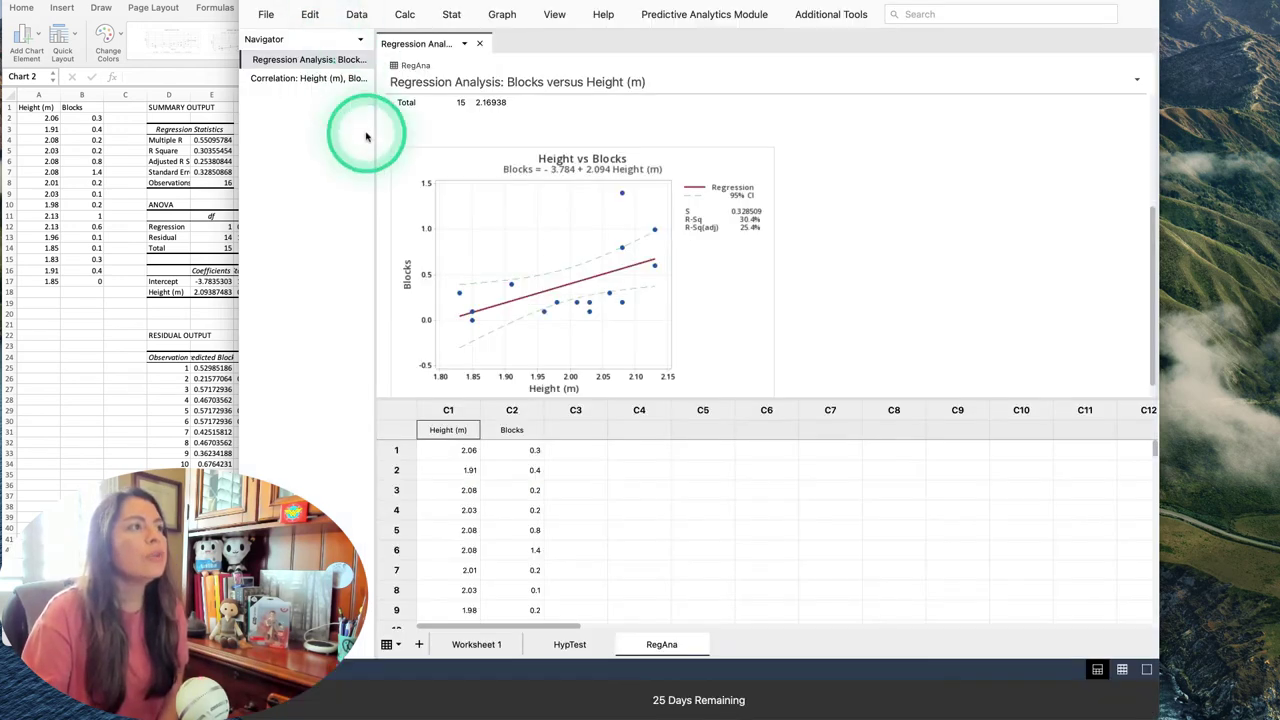
click(290, 80)
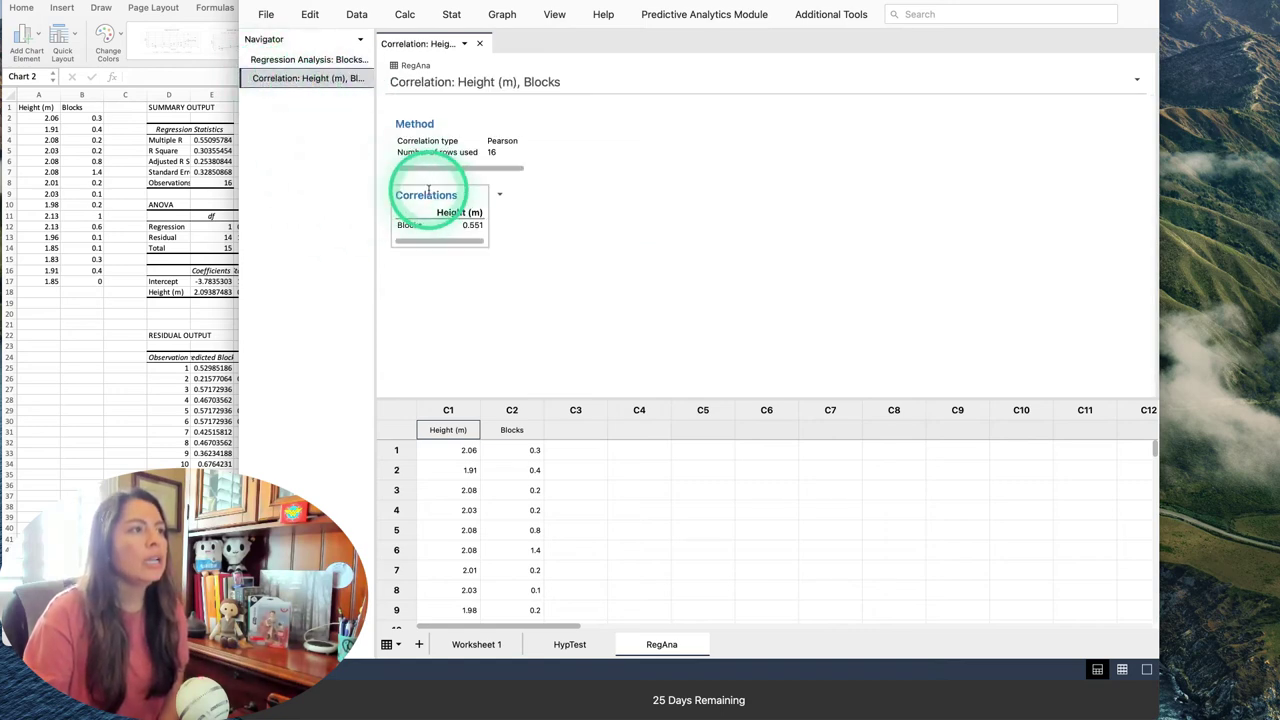
click(500, 194)
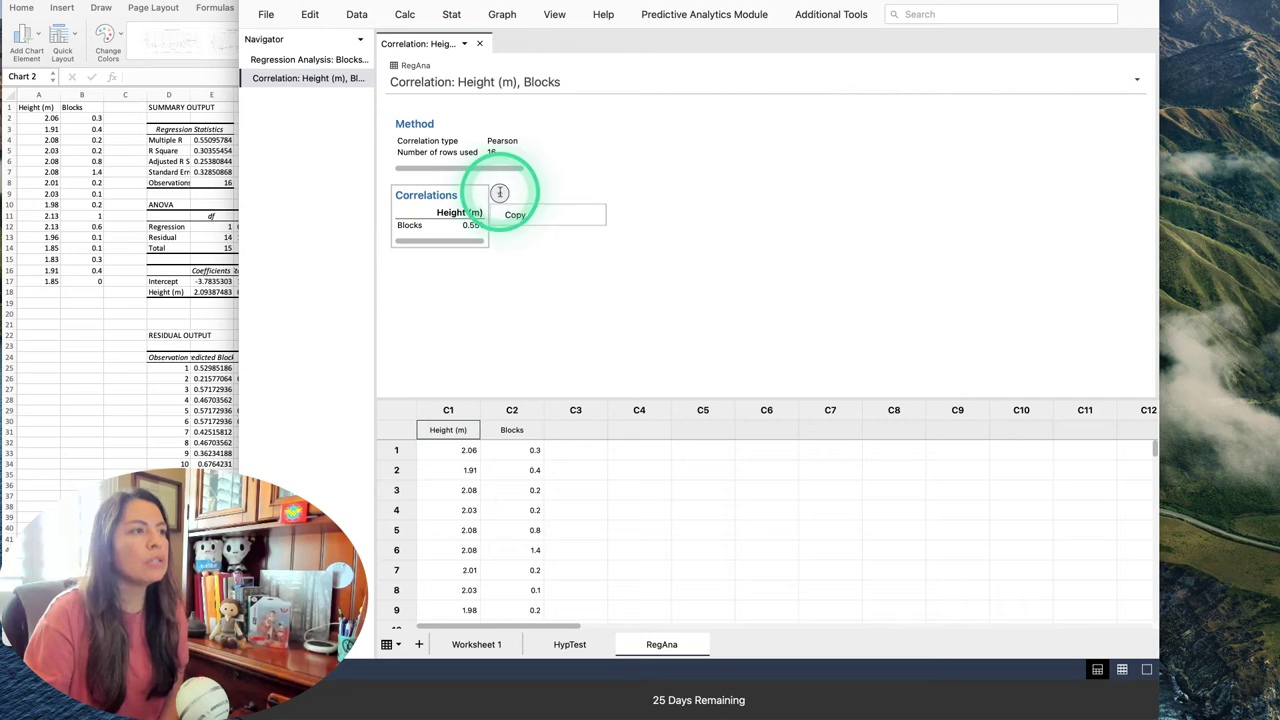
click(500, 194)
click(498, 195)
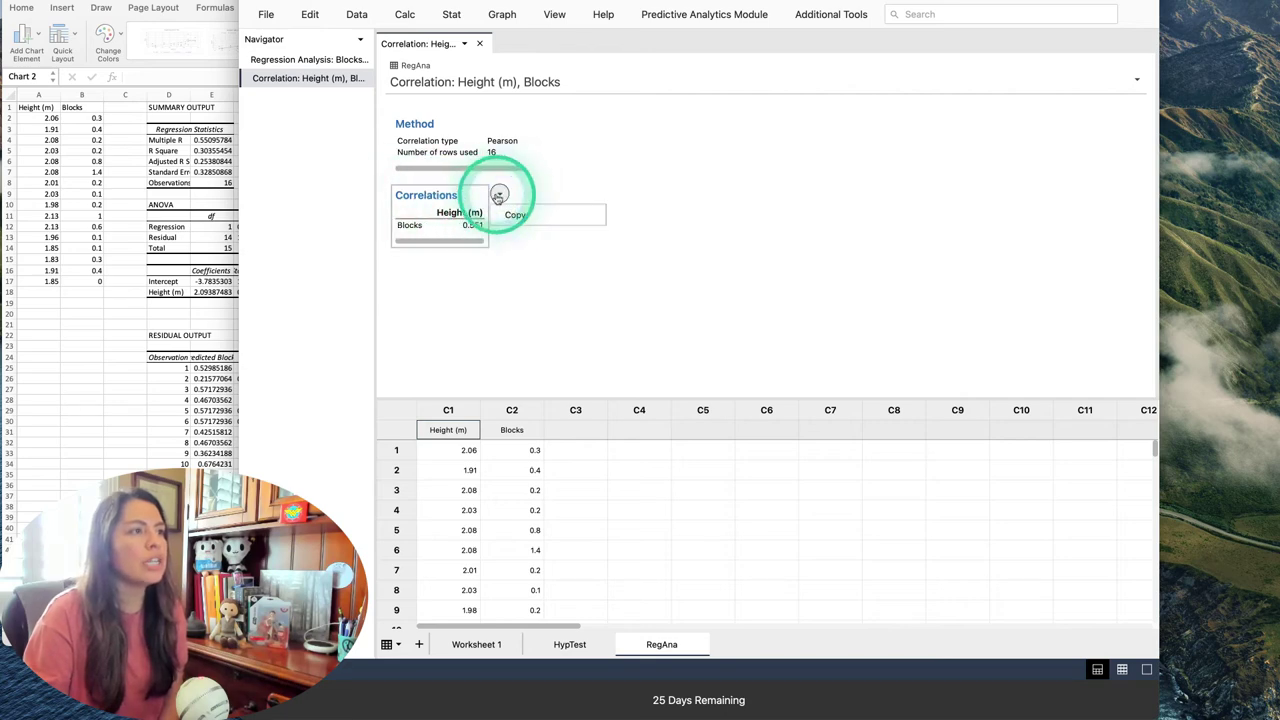
click(533, 217)
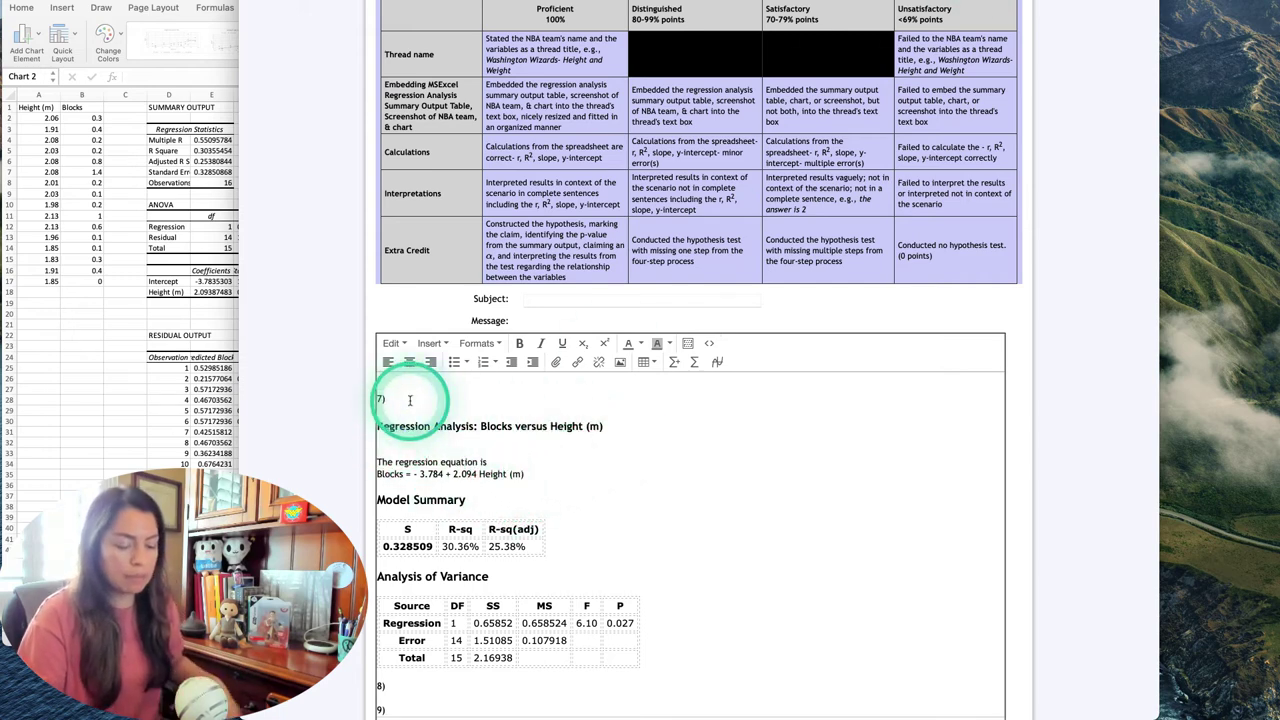
key(Return)
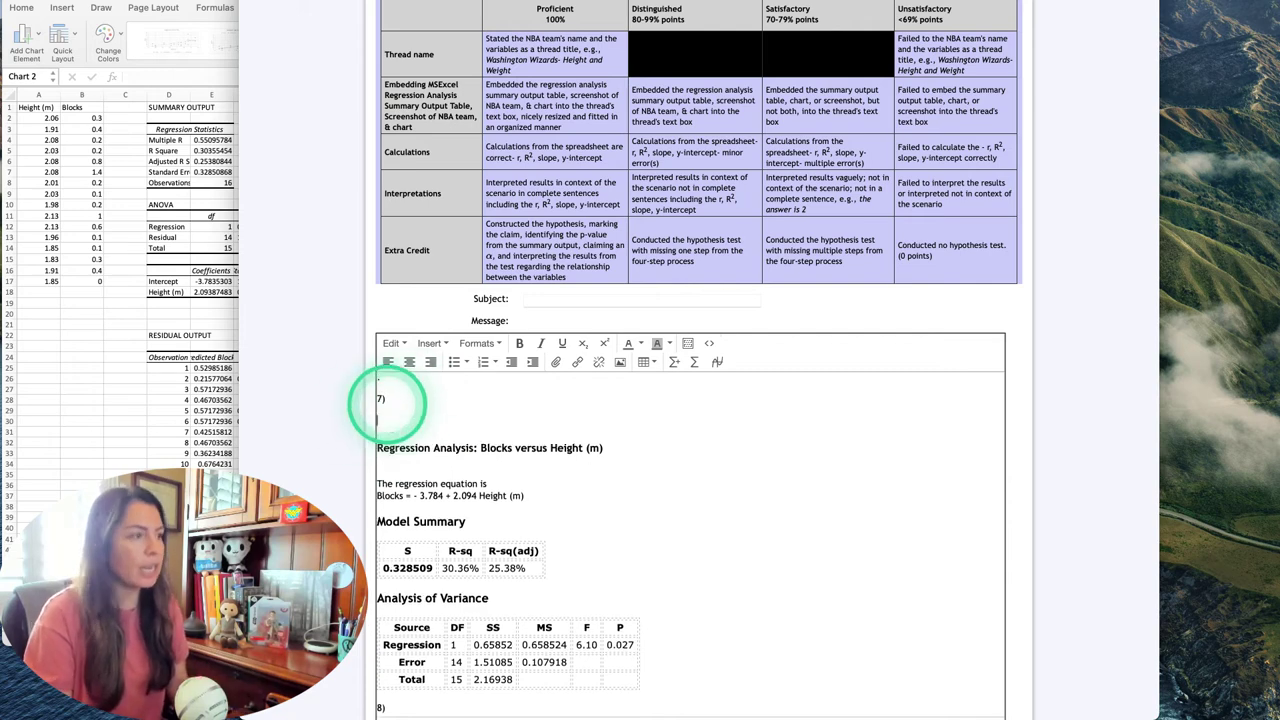
key(super+v)
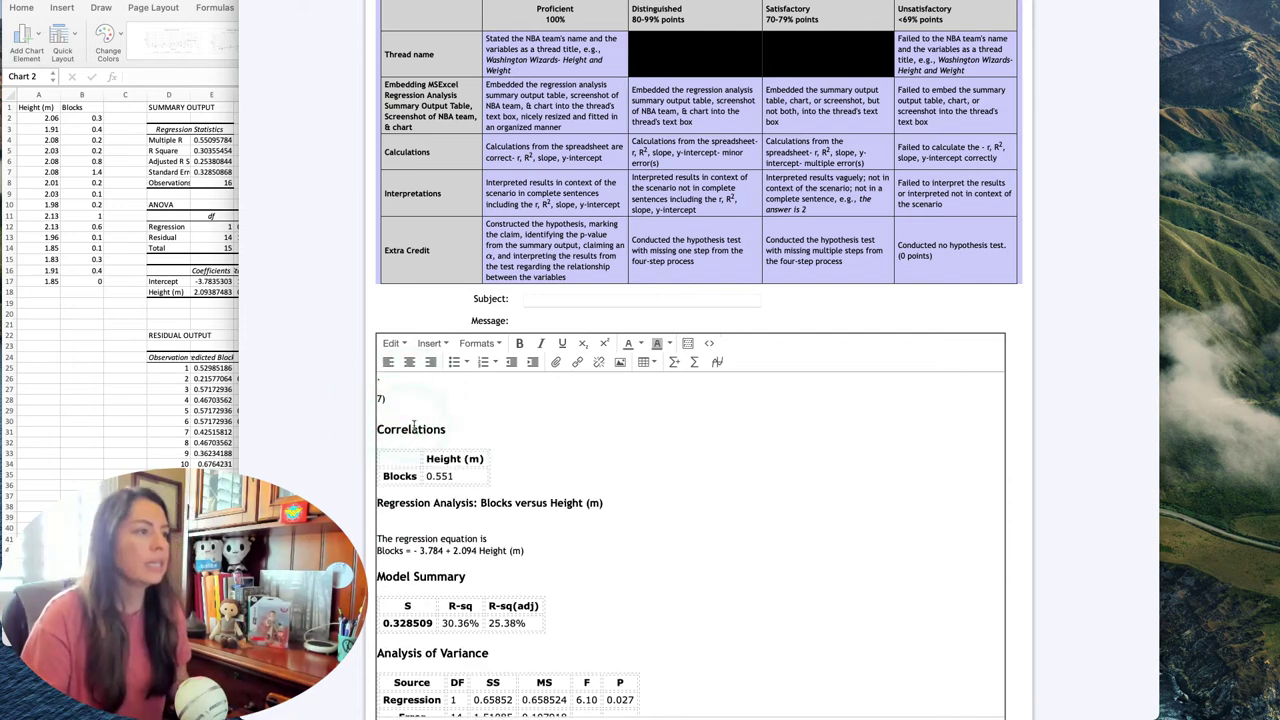
Step: Set the Model Summary table's class to Gridded in its table properties
scroll(463, 466, down, 4)
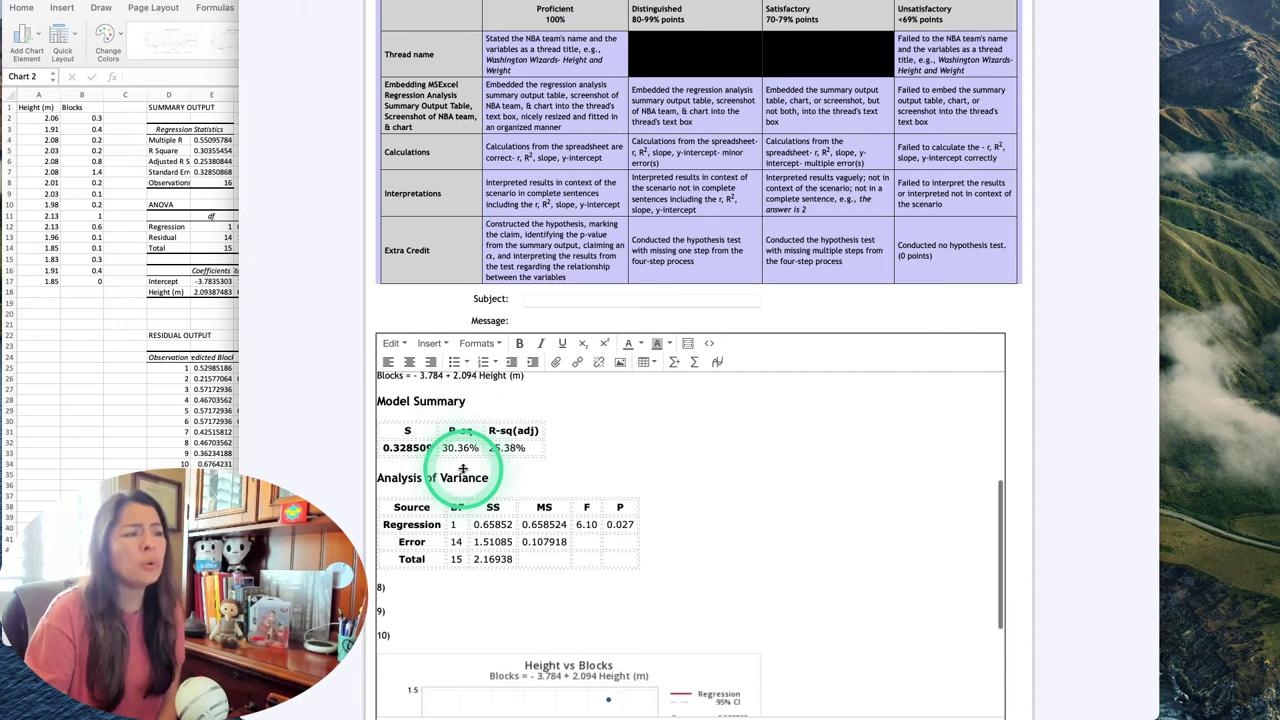
click(447, 440)
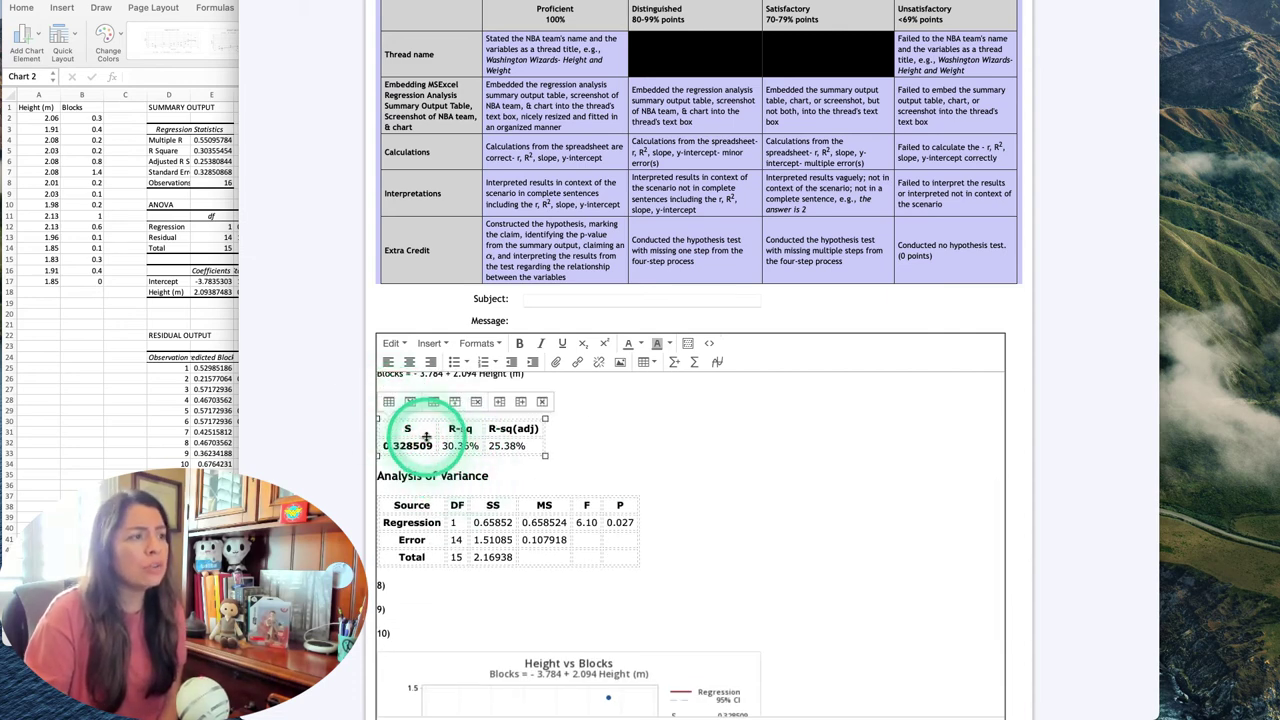
click(389, 401)
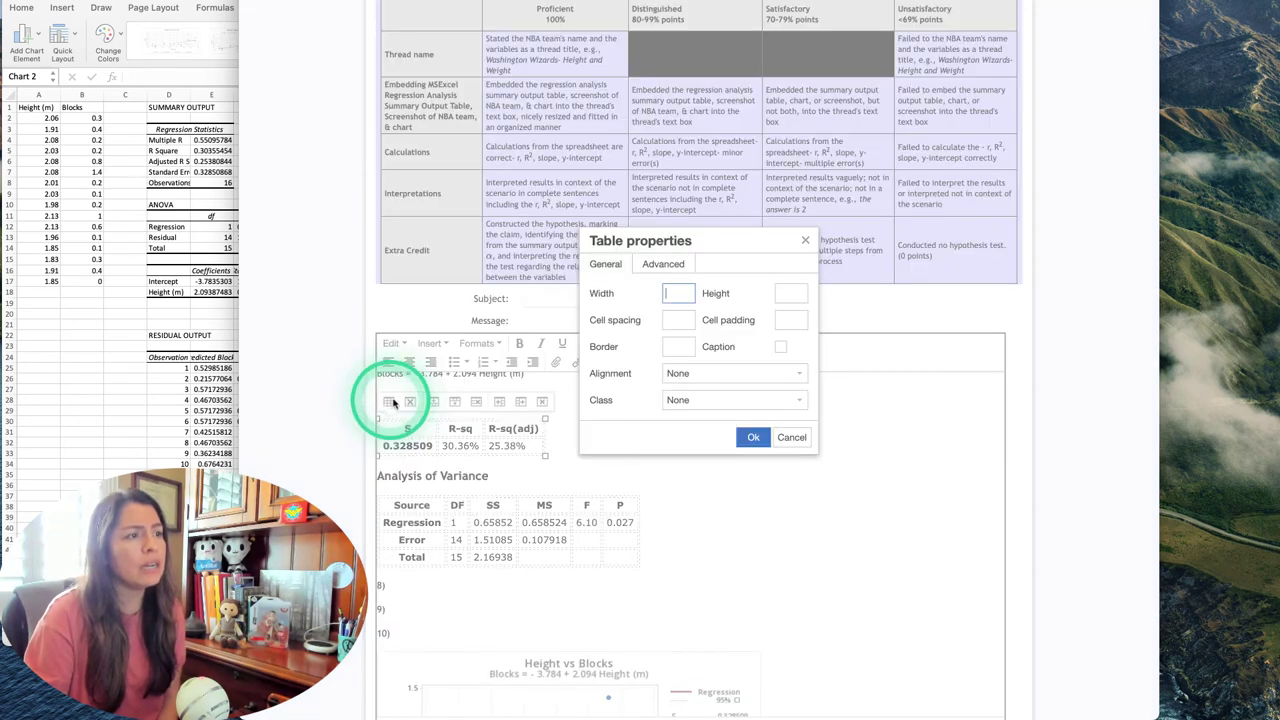
click(703, 403)
click(714, 443)
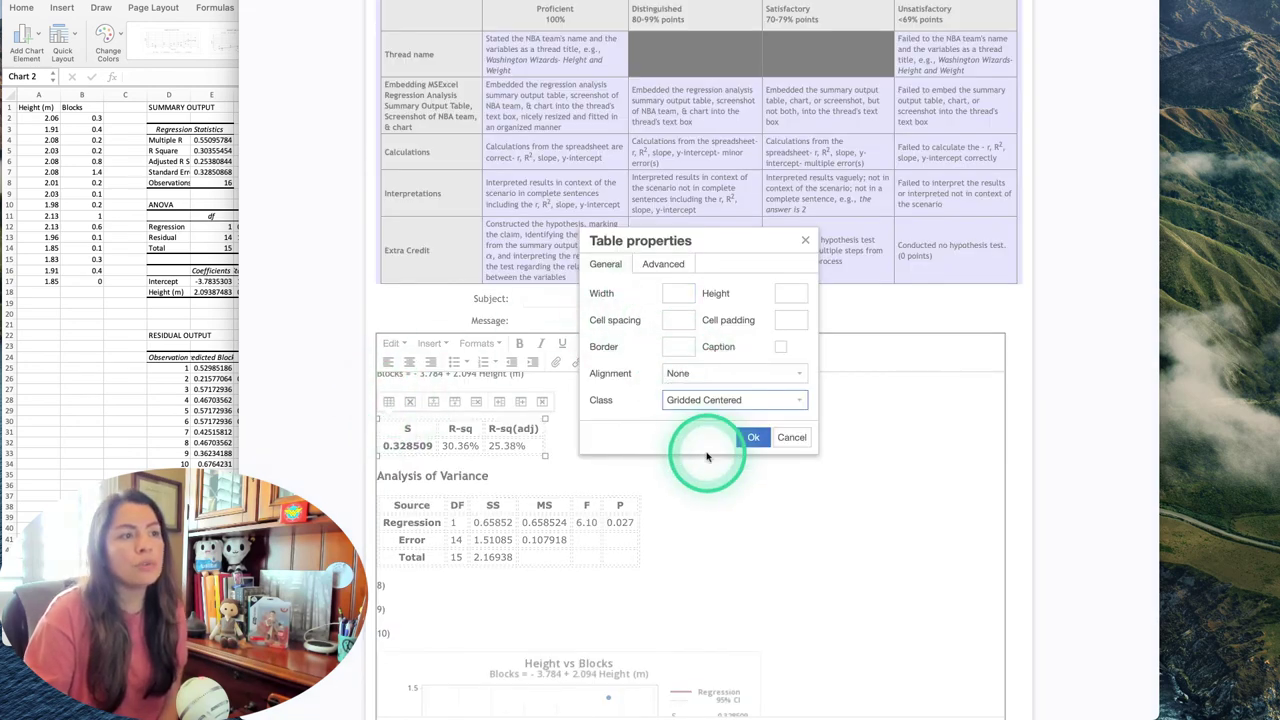
click(686, 400)
click(688, 441)
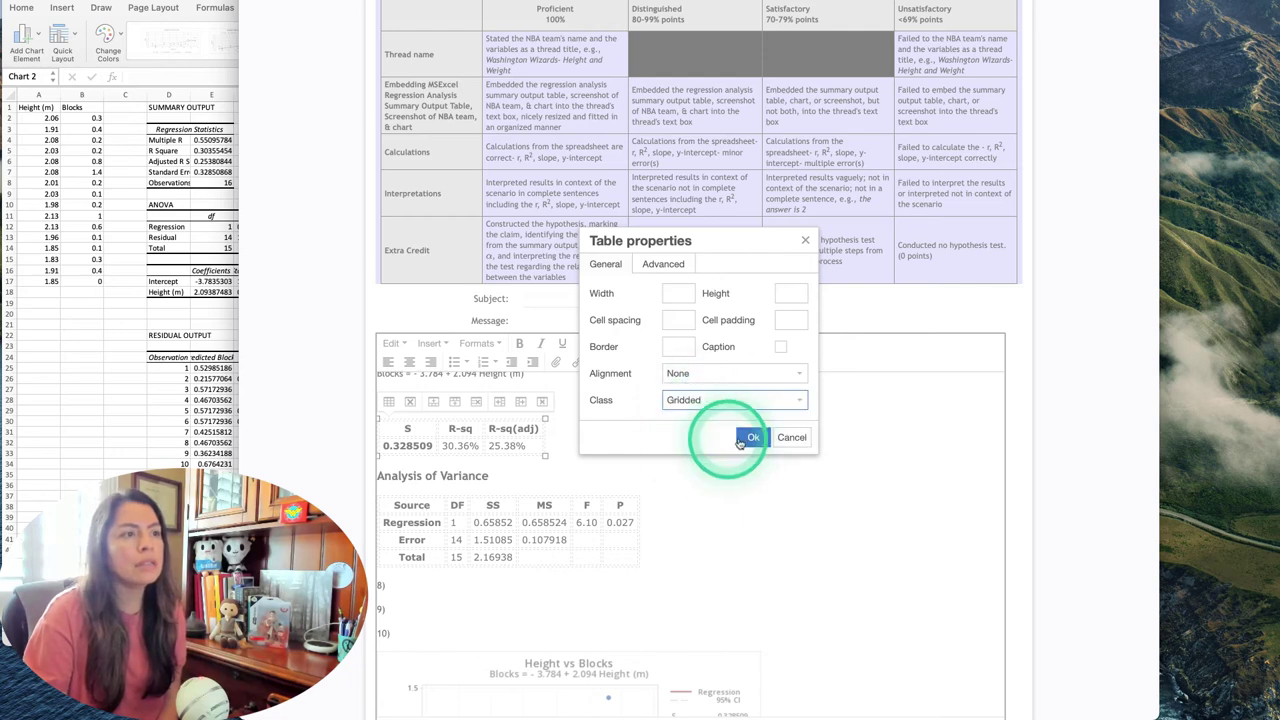
click(749, 436)
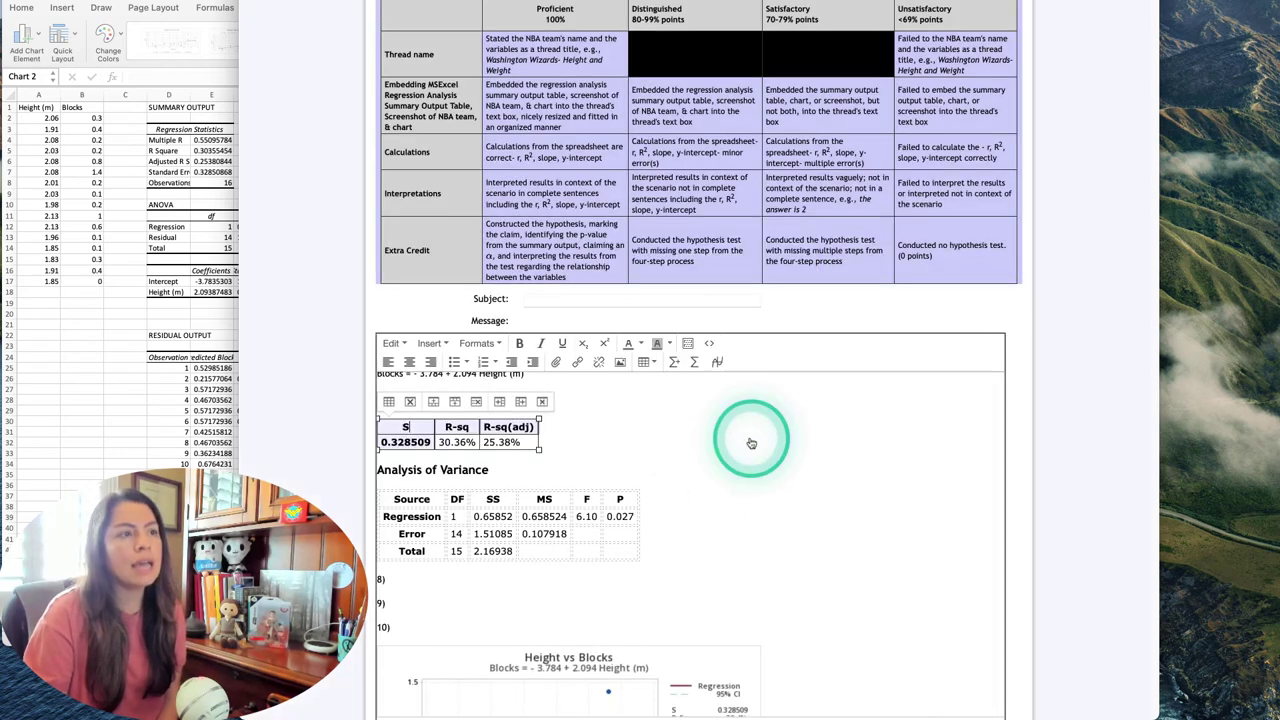
Step: Apply the Gridded class to the Analysis of Variance table
click(408, 516)
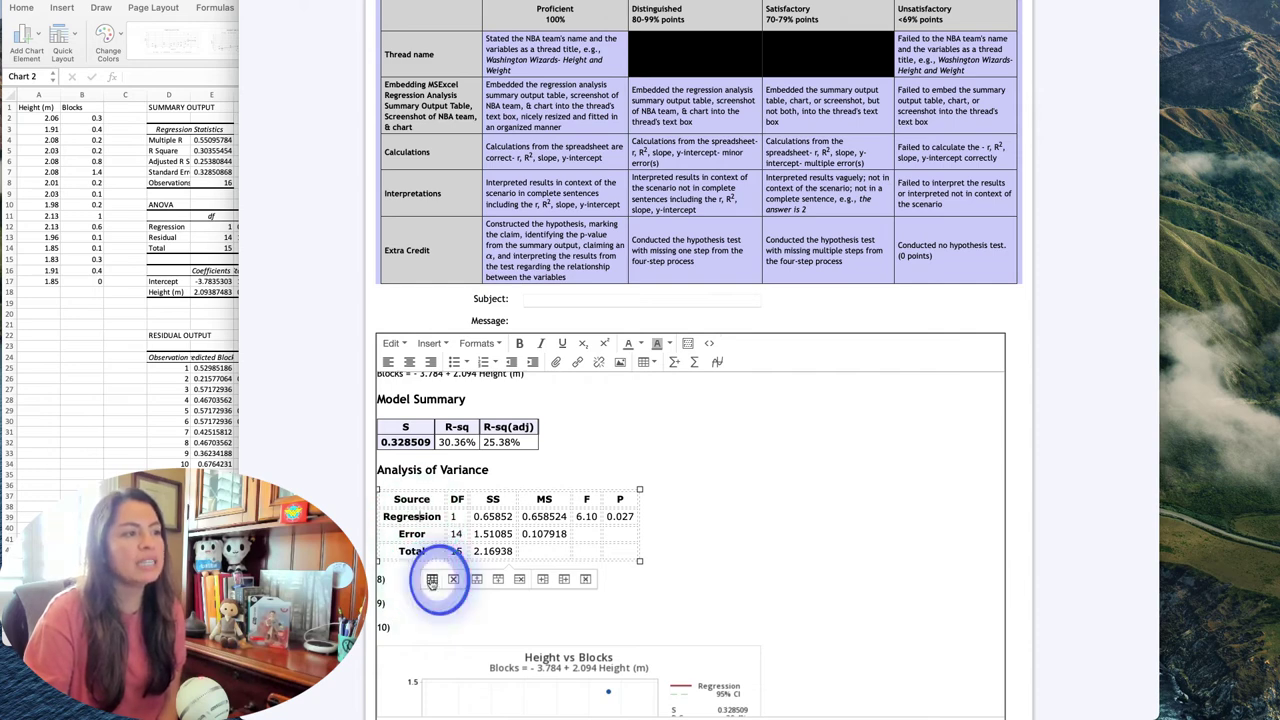
click(432, 580)
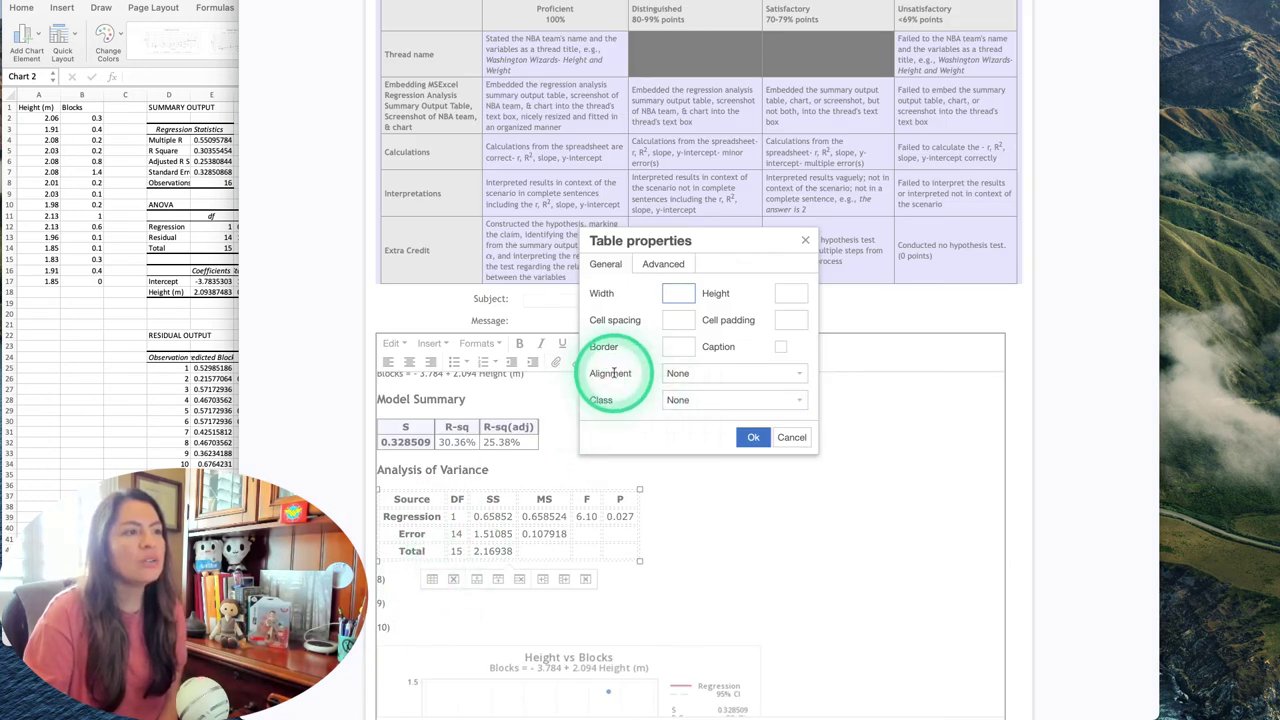
click(678, 400)
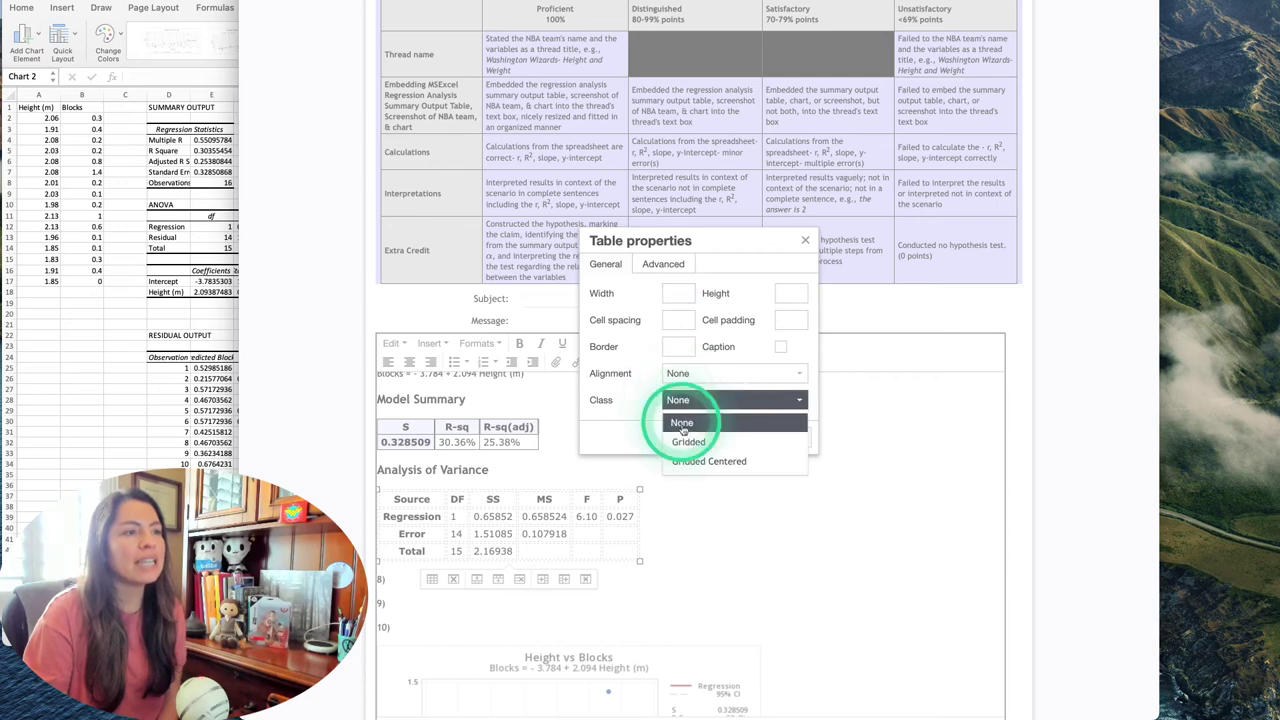
click(690, 430)
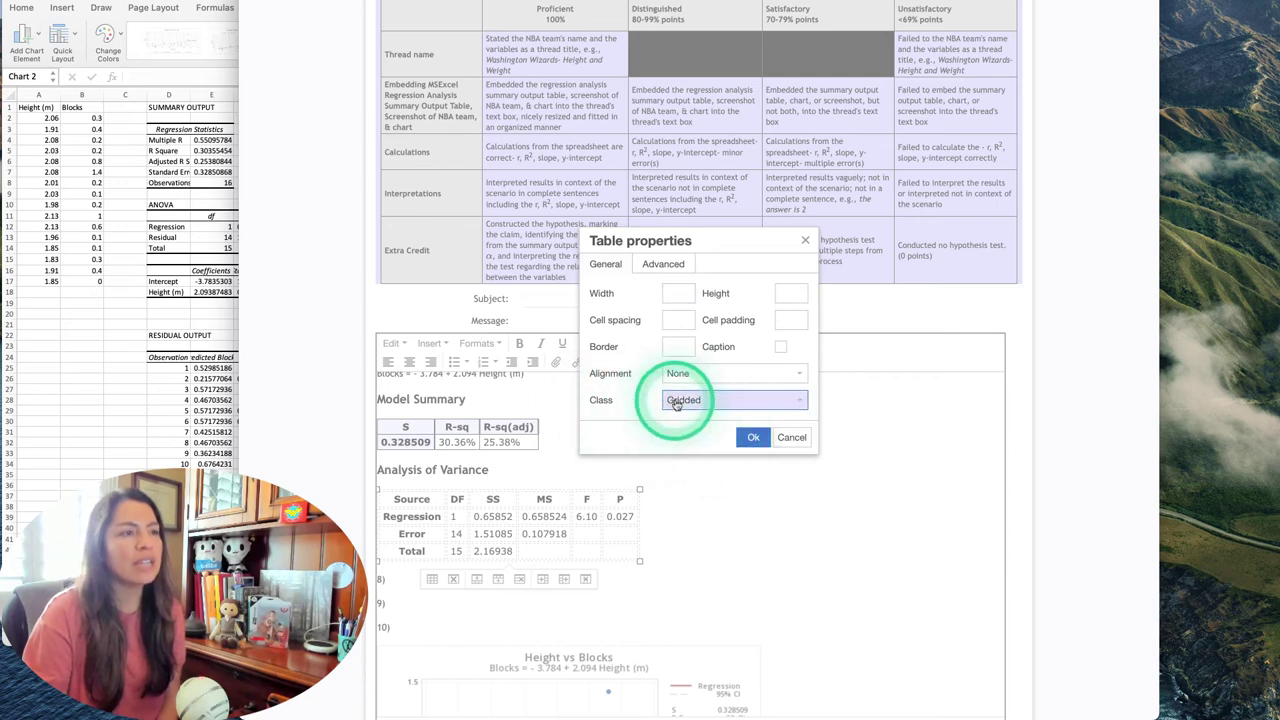
click(745, 437)
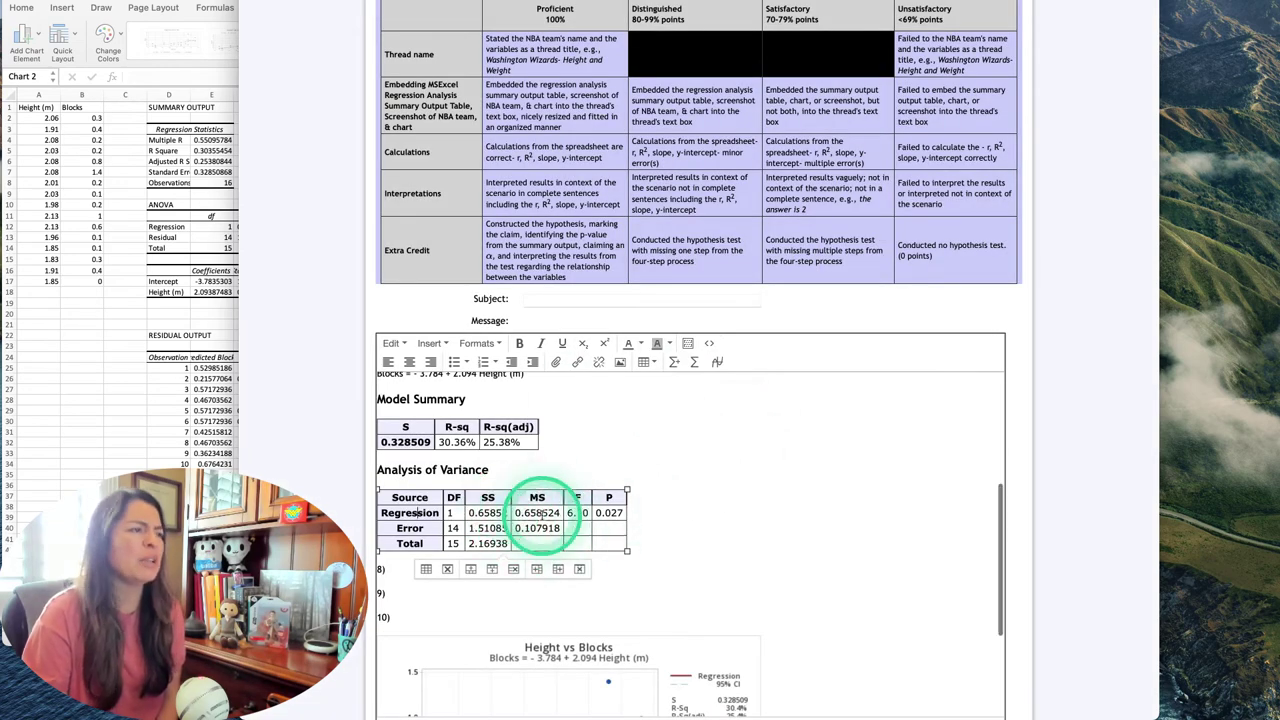
Step: Insert a blank line between the Analysis of Variance table and the "8)" heading
scroll(542, 514, down, 2)
click(661, 498)
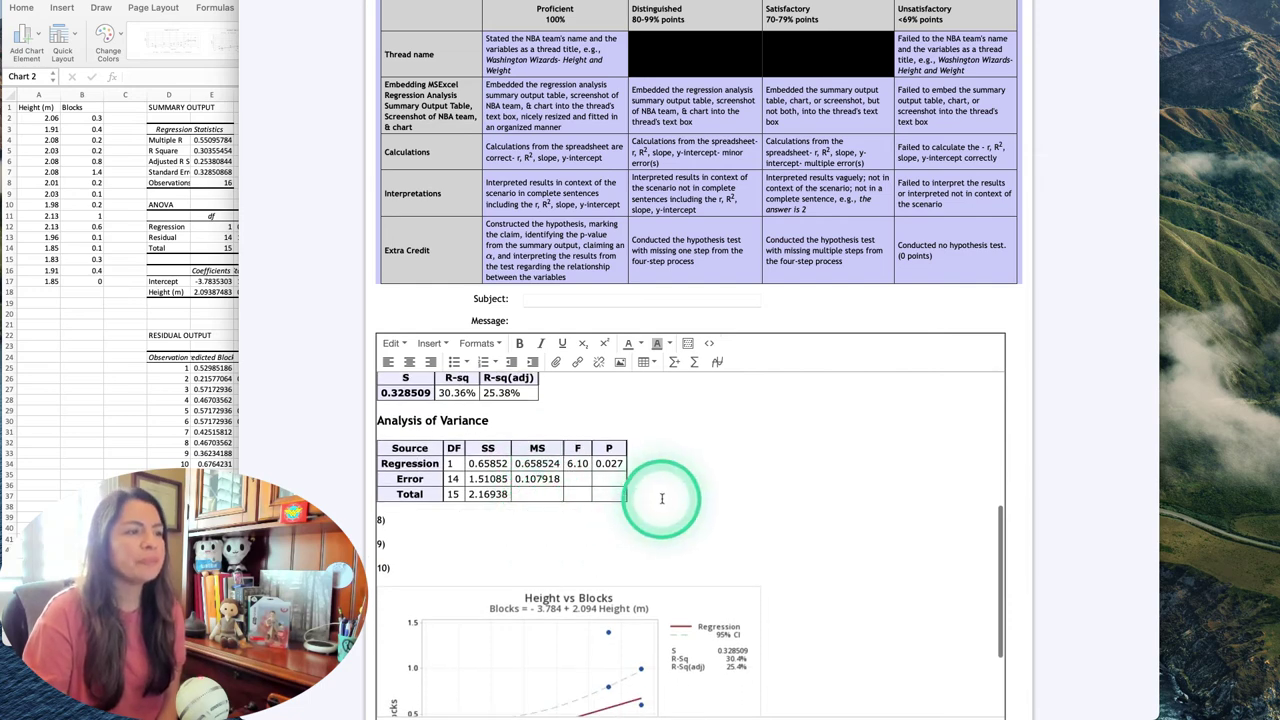
key(Return)
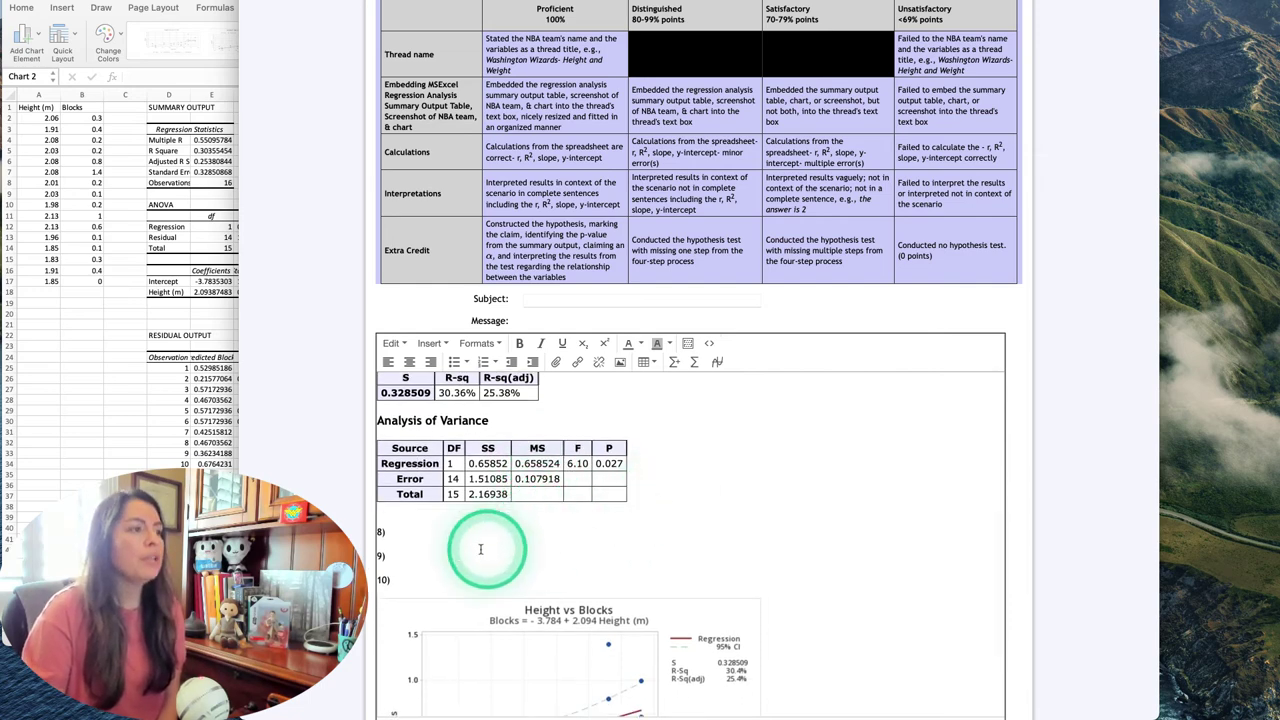
Step: Check the chart in the Washington Wizards example post and scale down the Height vs Blocks plot under "10)" in the message
key(ctrl+Tab)
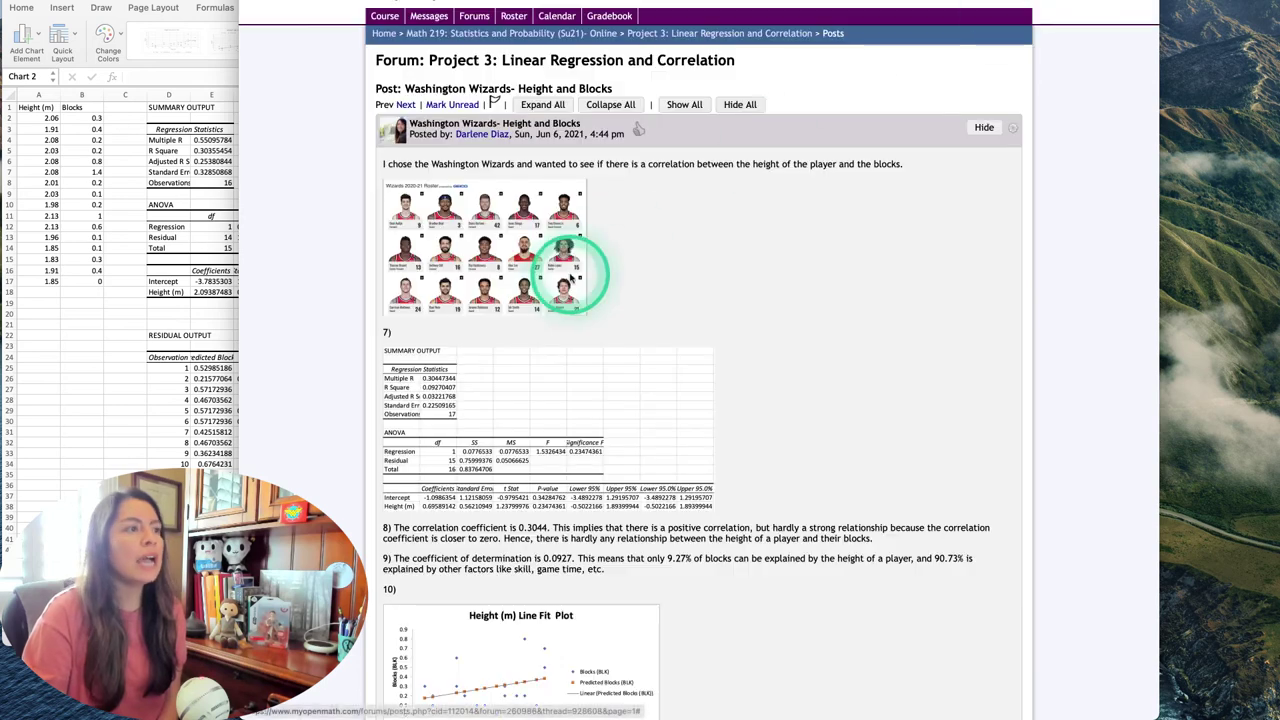
scroll(475, 473, down, 3)
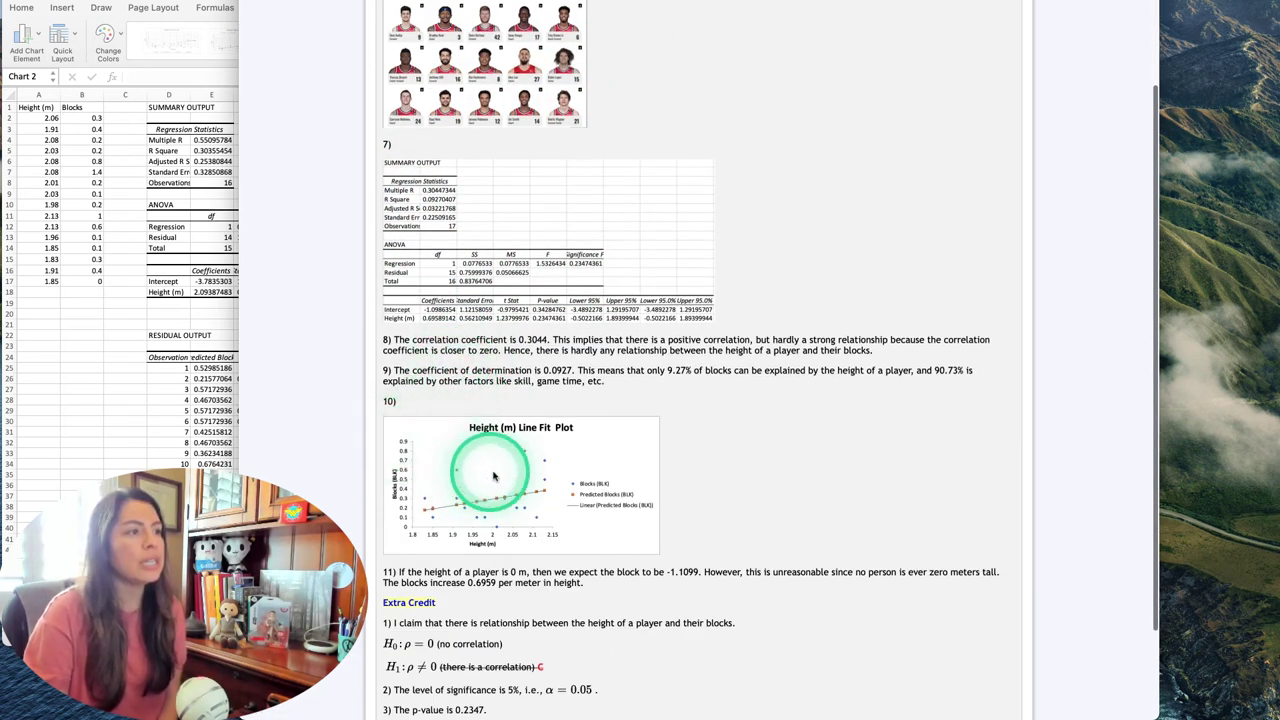
key(ctrl+Tab)
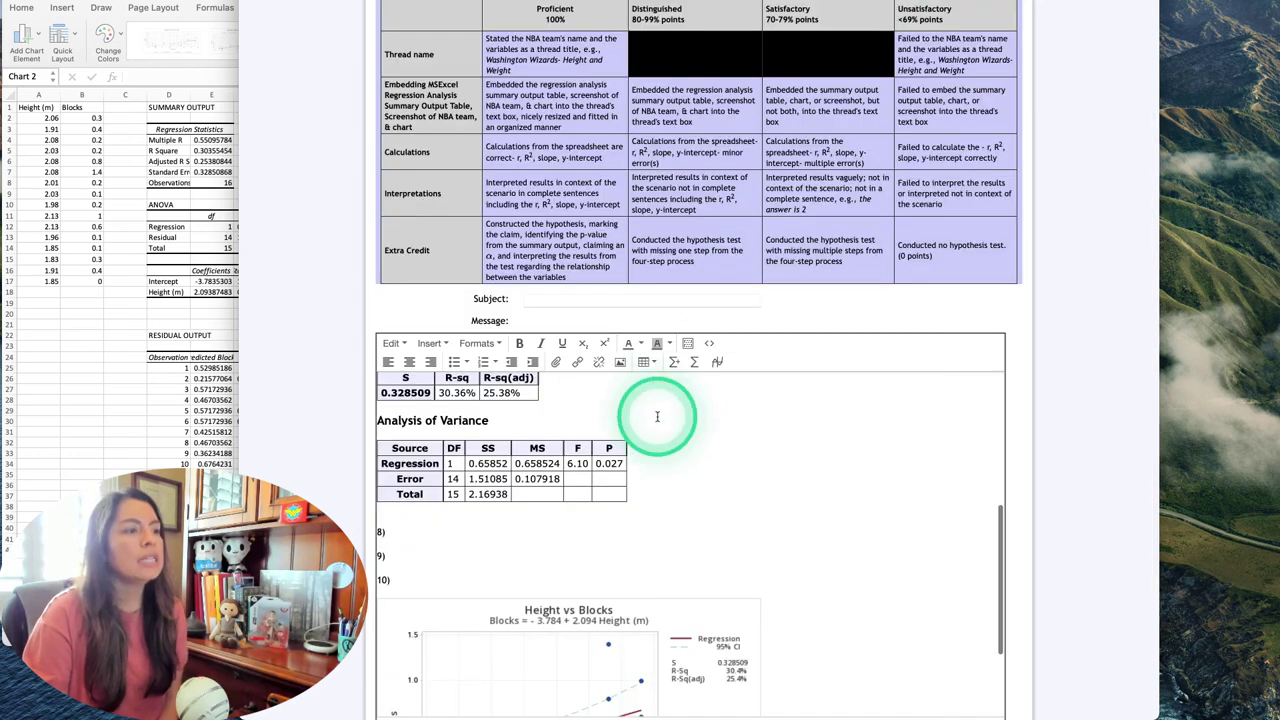
scroll(657, 414, down, 3)
click(636, 592)
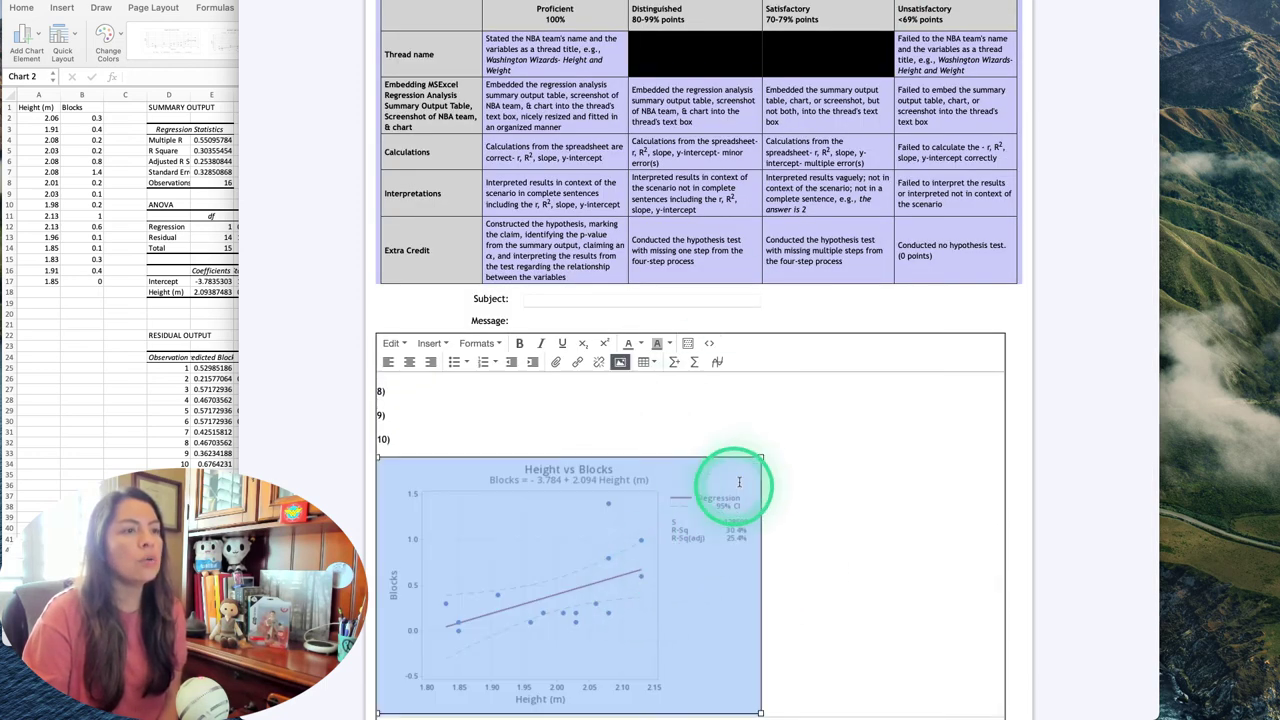
drag(760, 457, 628, 542)
scroll(732, 537, down, 5)
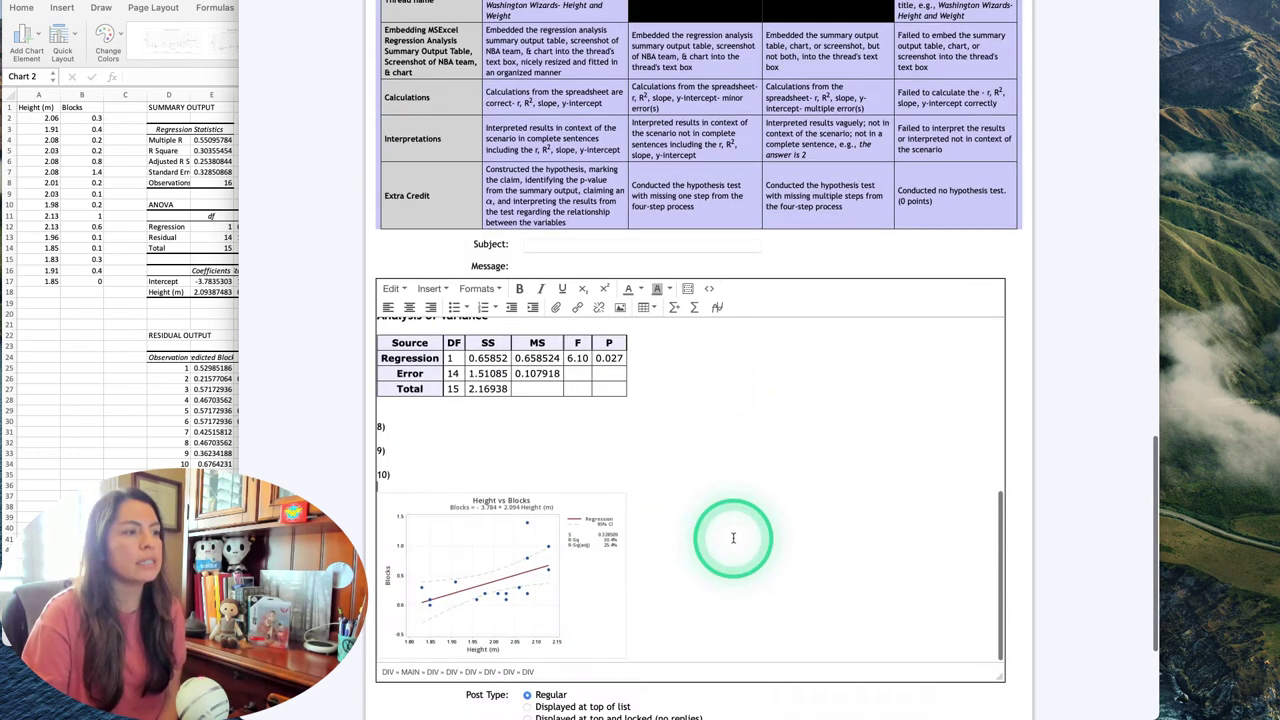
click(586, 383)
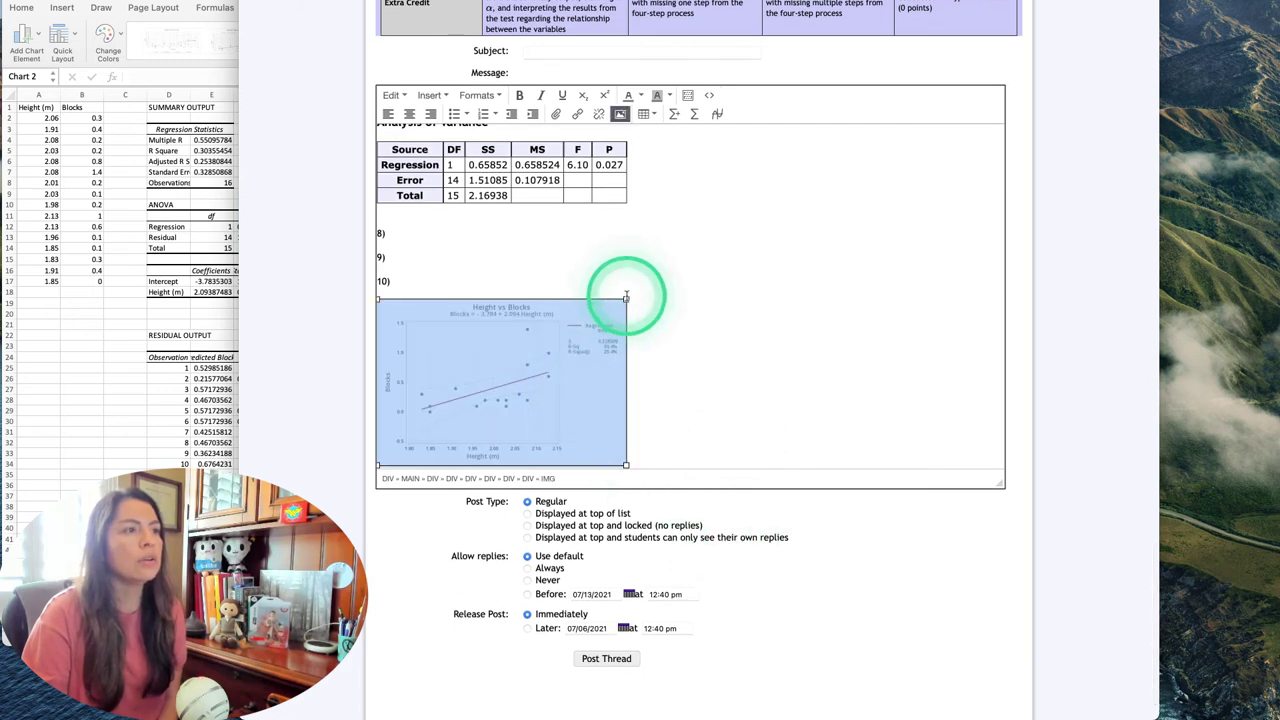
drag(626, 298, 663, 323)
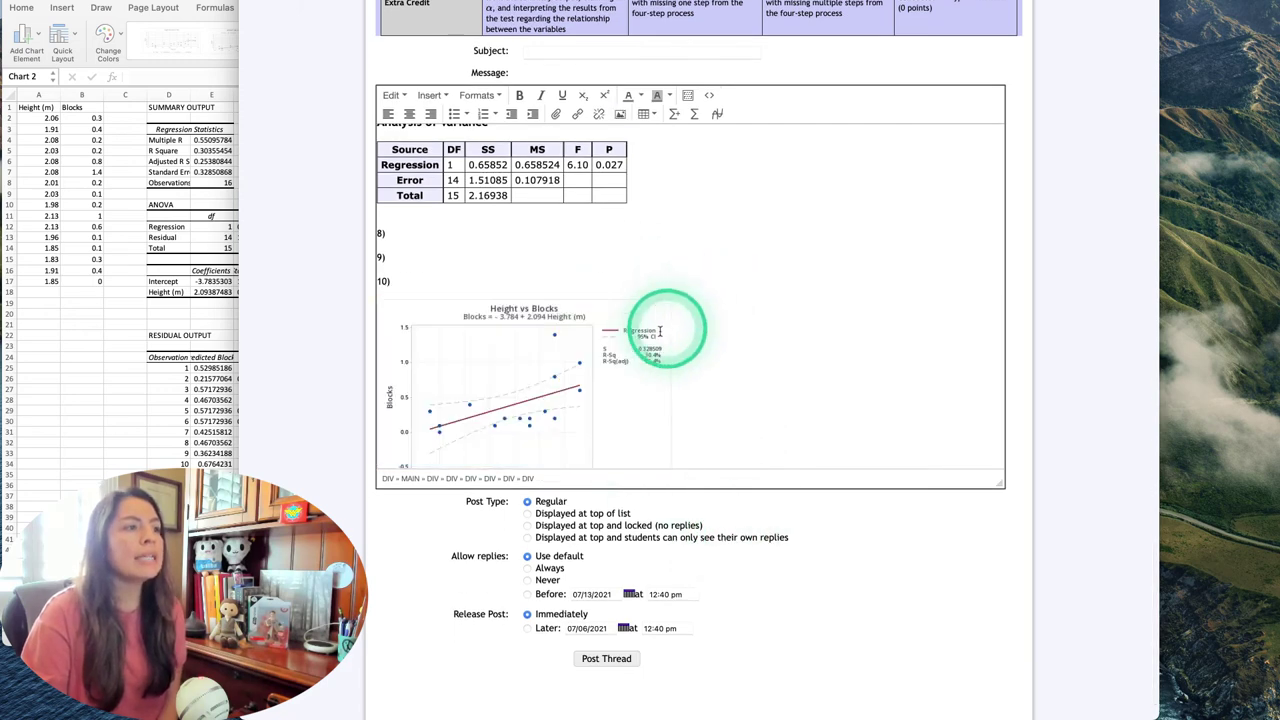
Step: Compare the resized plot under "10)" with the Line Fit Plot in Excel and the chart in the example post
click(92, 418)
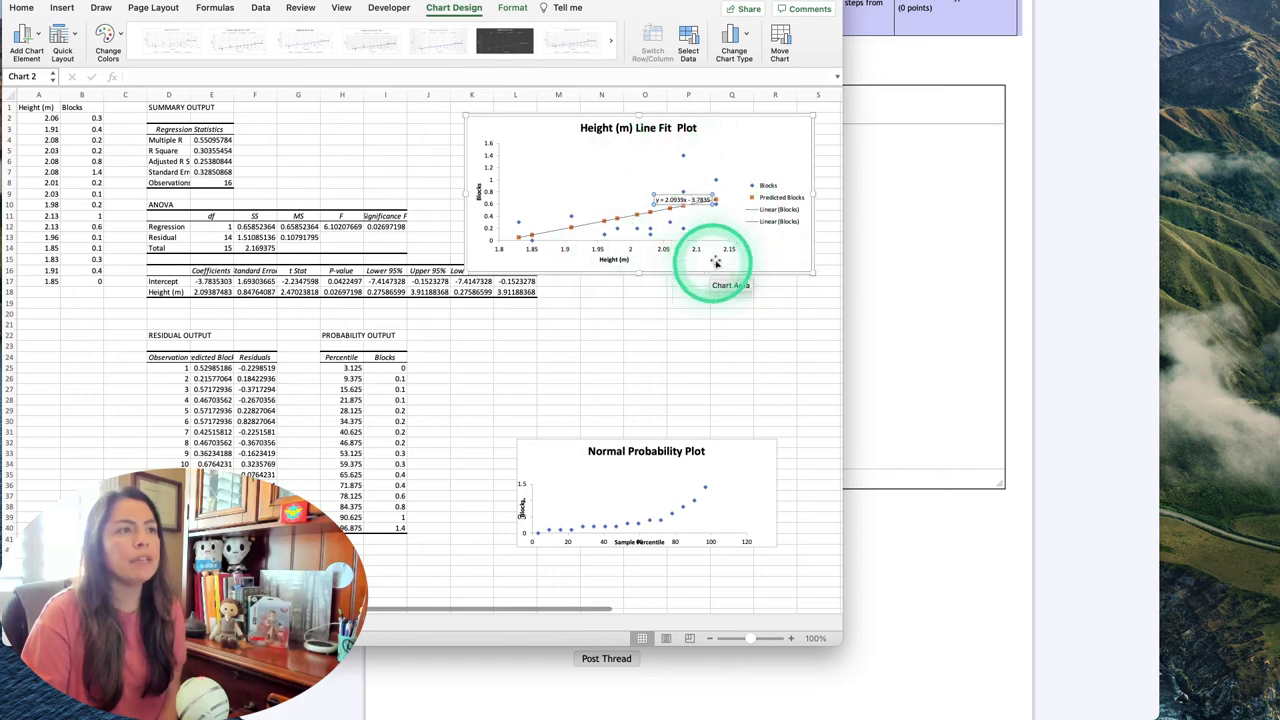
click(984, 296)
click(1066, 8)
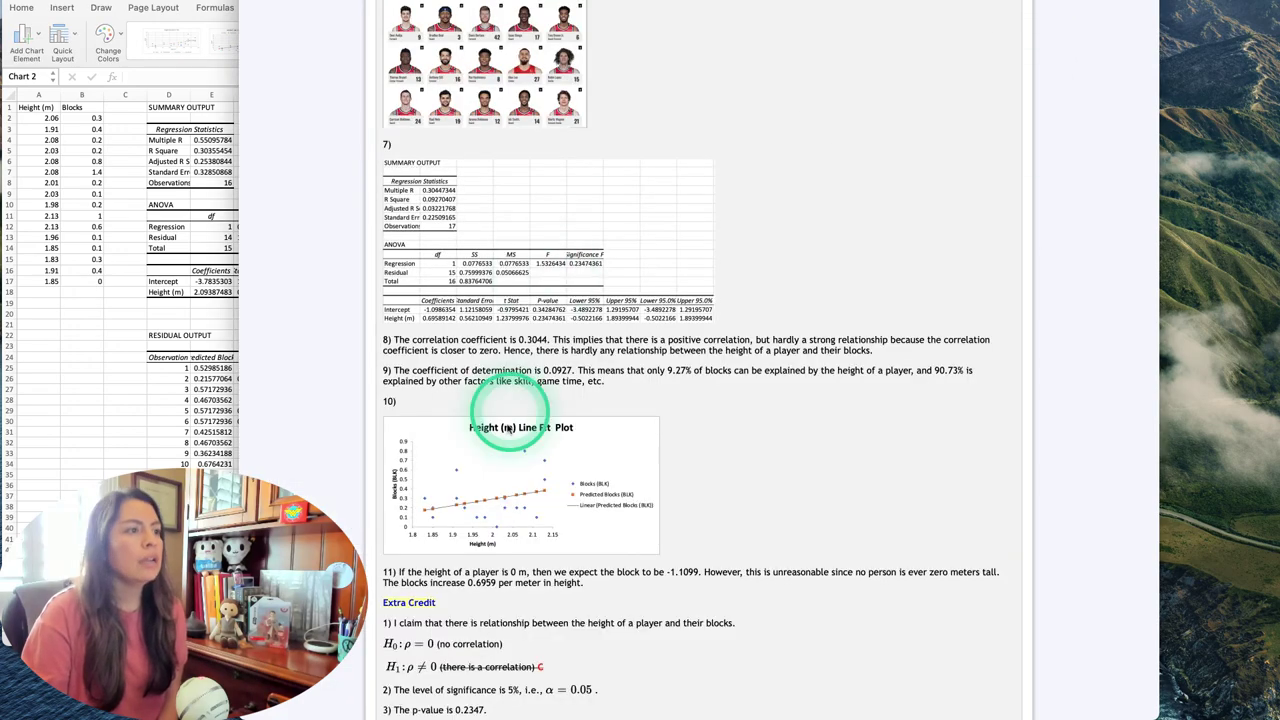
click(957, 8)
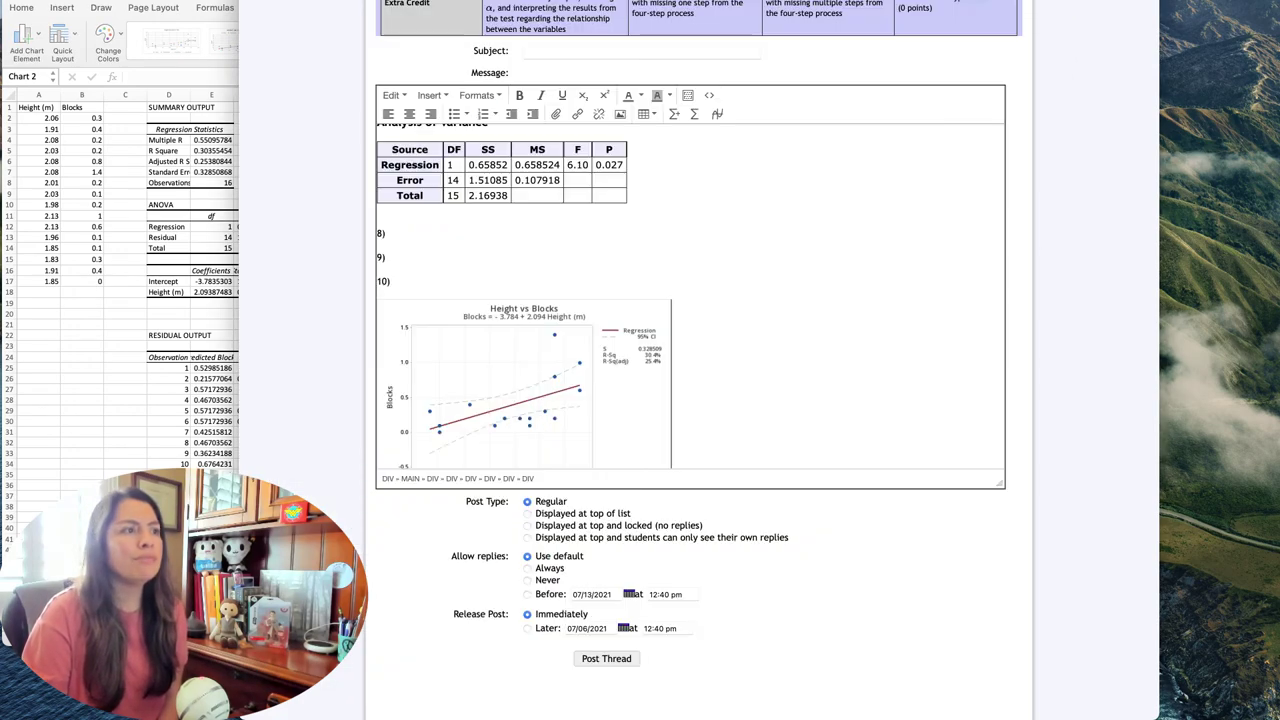
scroll(660, 280, down, 3)
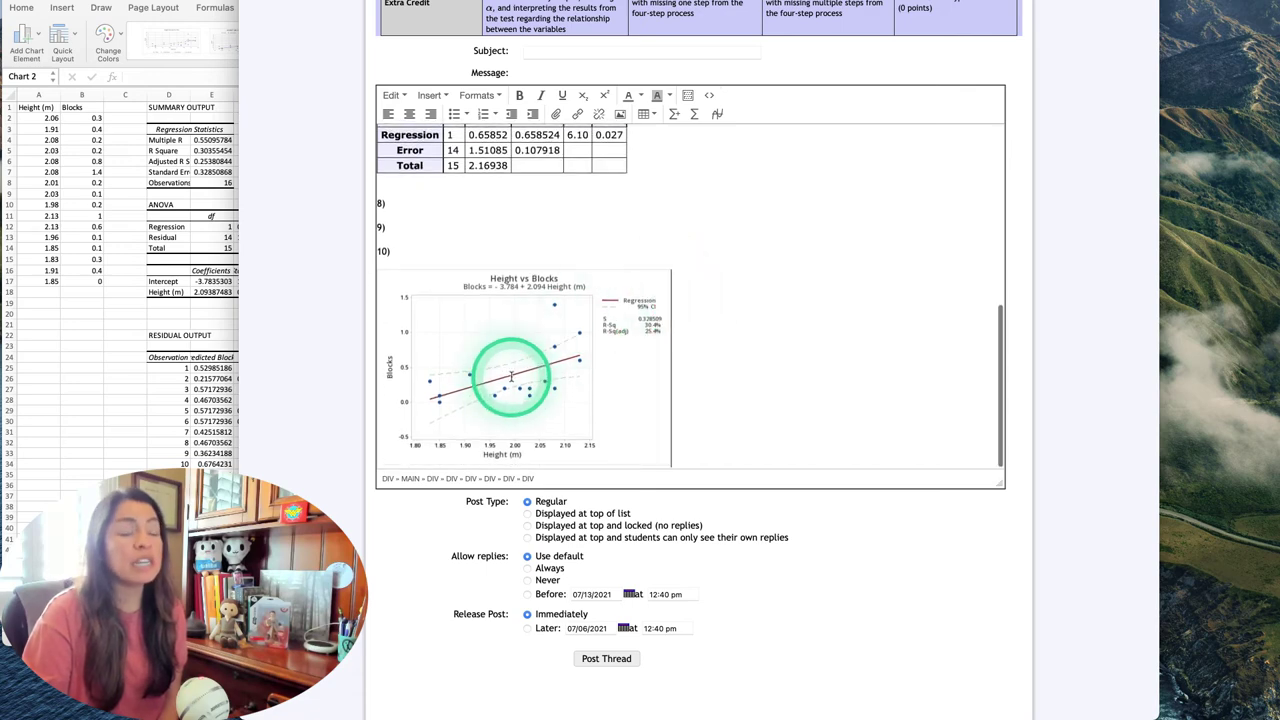
click(623, 407)
click(729, 406)
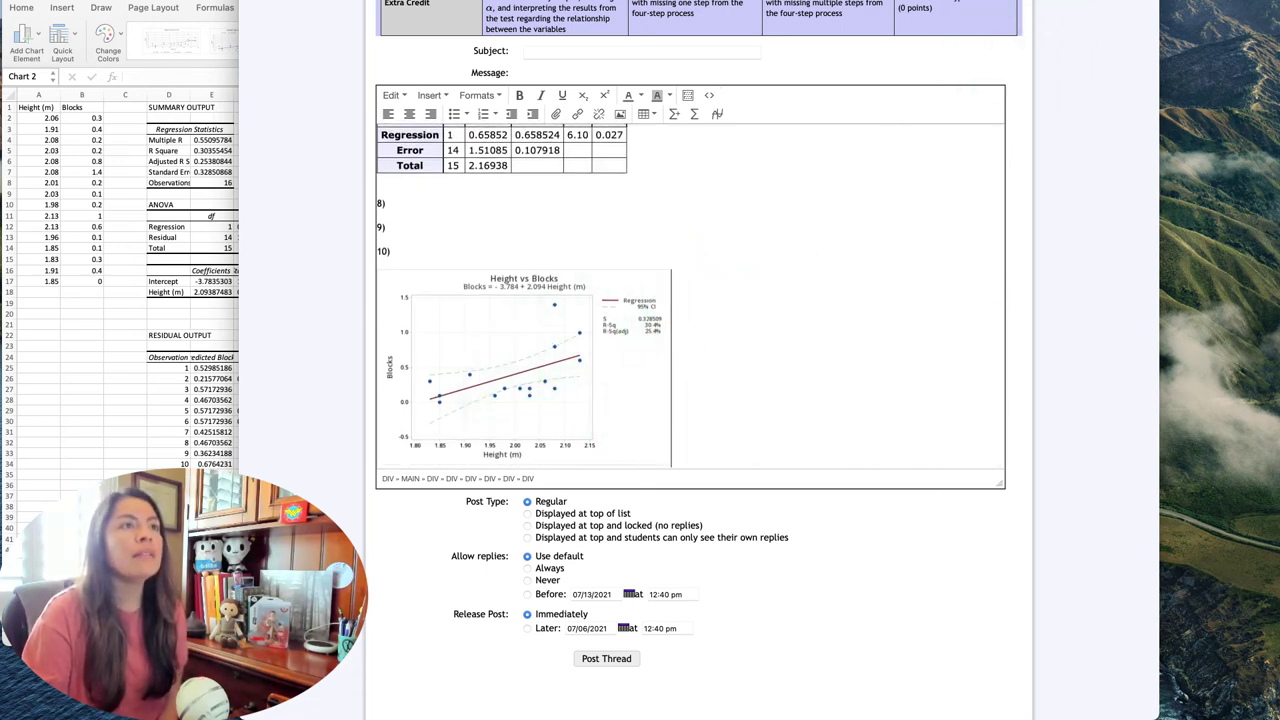
Step: Review the Extra Credit hypothesis test instructions and look up the p-value in Minitab's Analysis of Variance table for Blocks versus Height (m)
scroll(663, 166, up, 10)
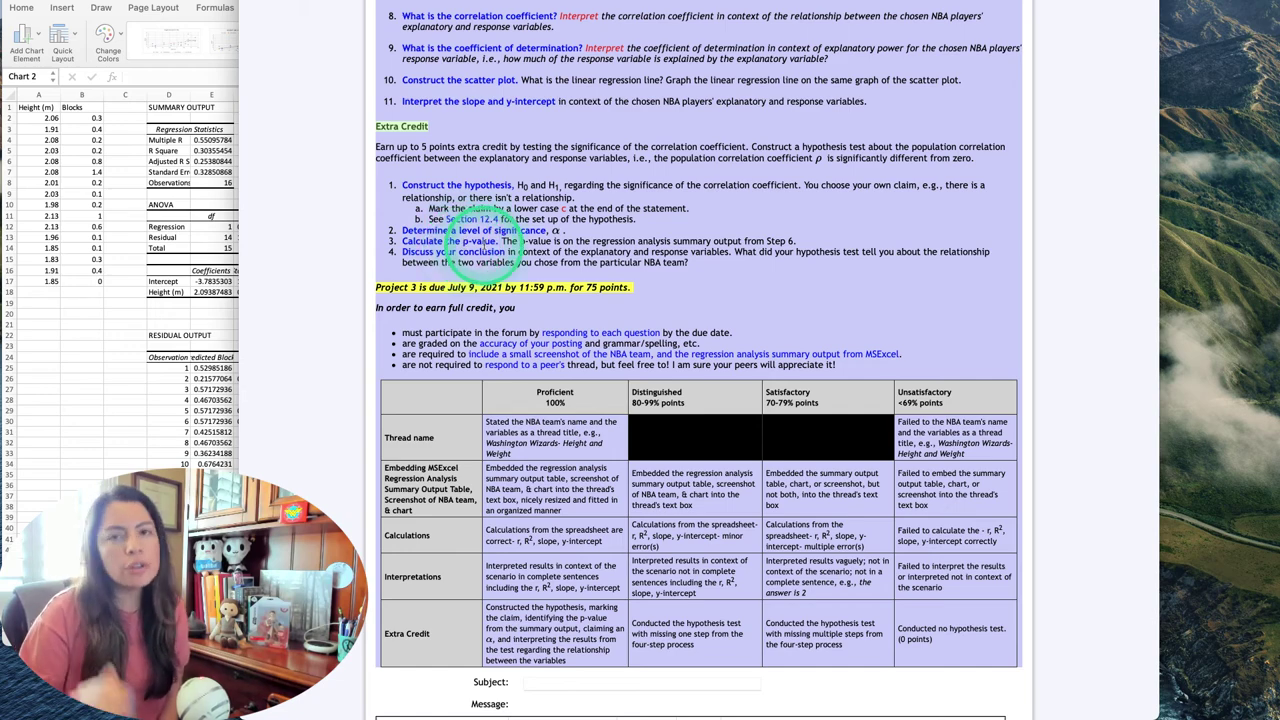
scroll(540, 265, down, 10)
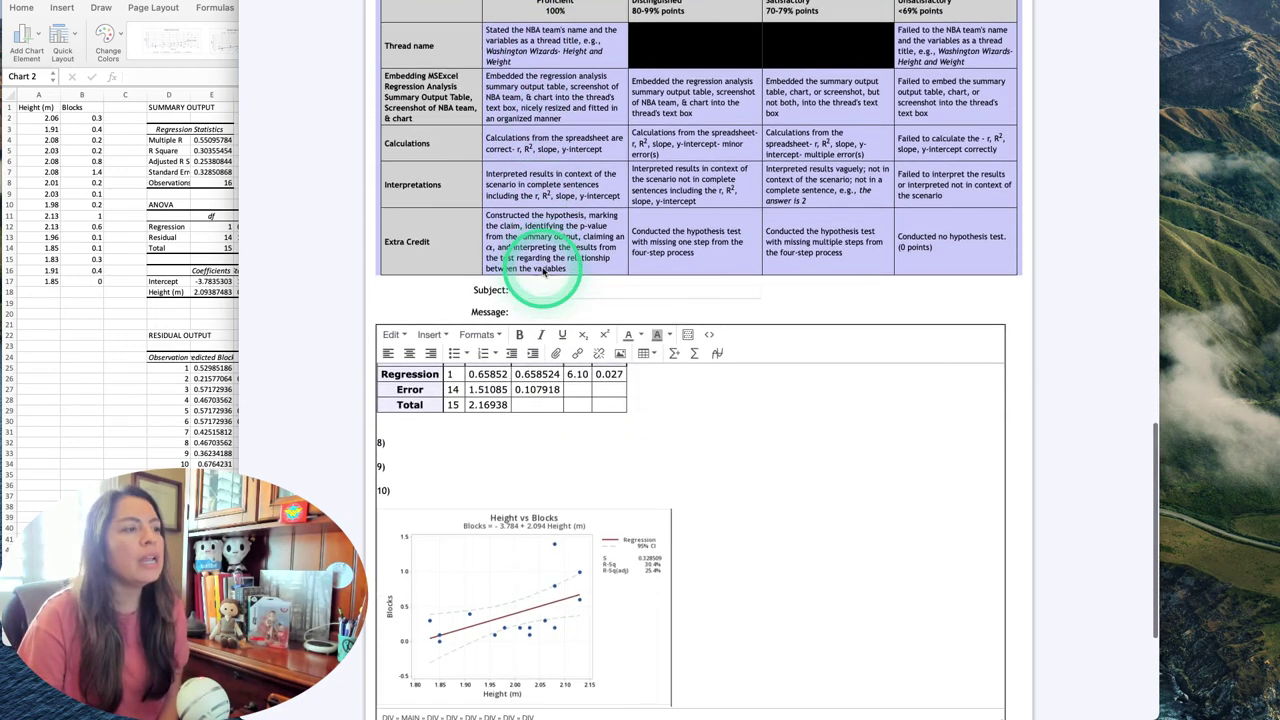
scroll(542, 267, up, 6)
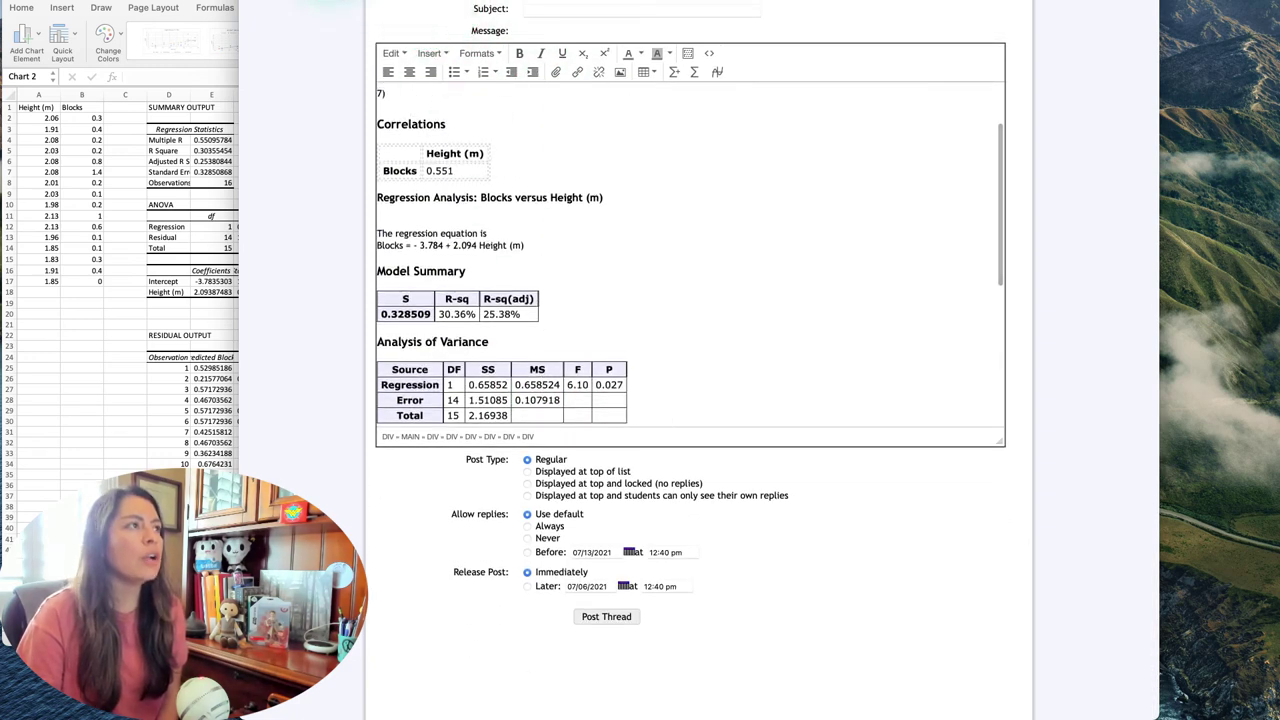
click(335, 10)
click(287, 60)
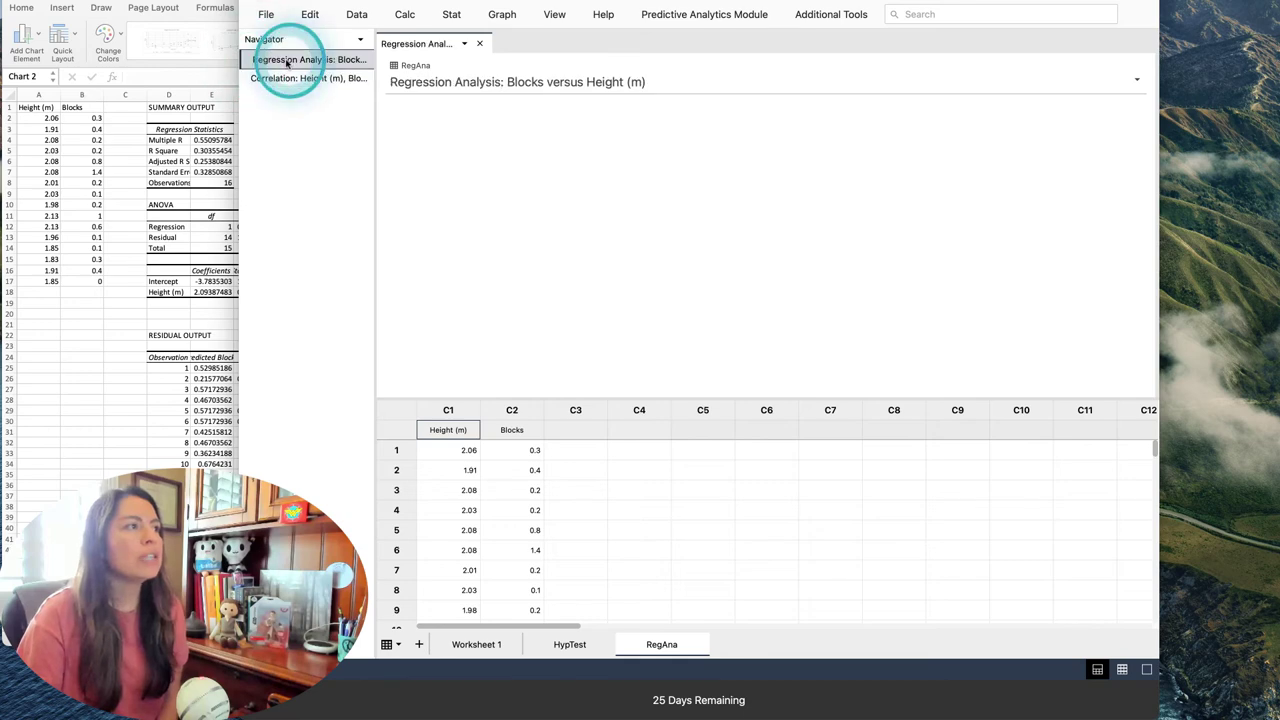
click(443, 286)
scroll(451, 286, down, 2)
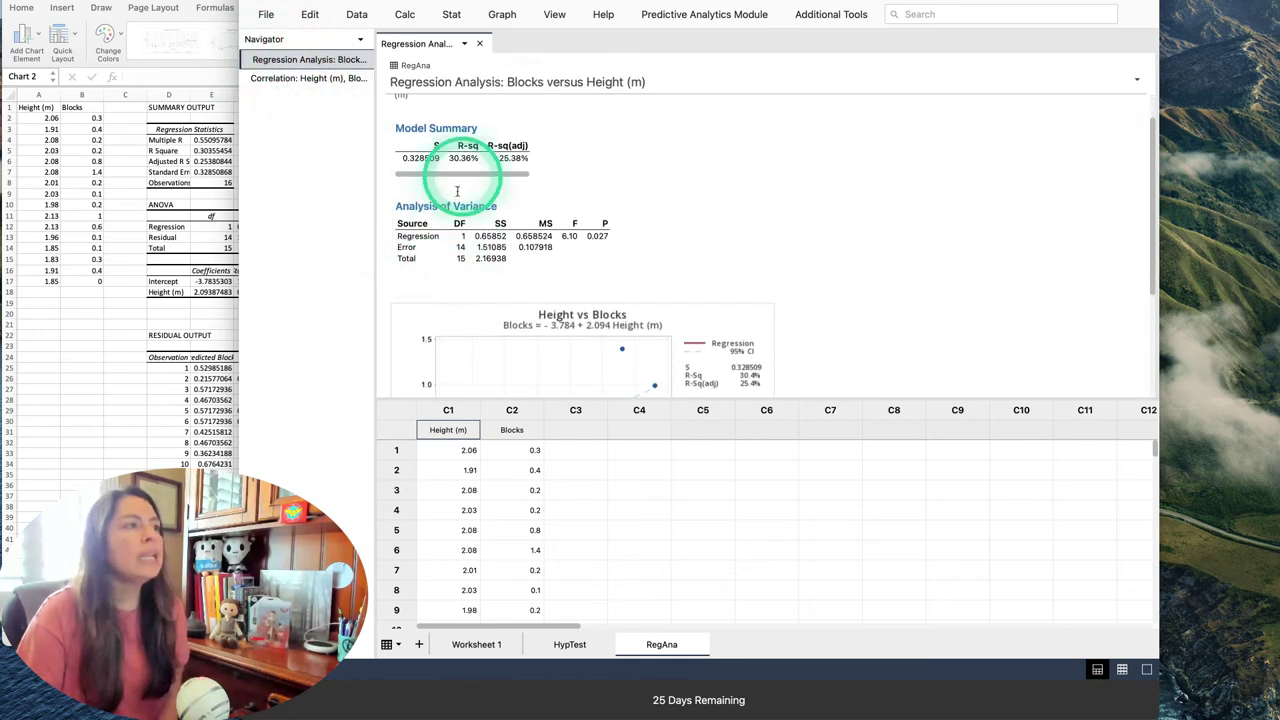
scroll(457, 195, up, 1)
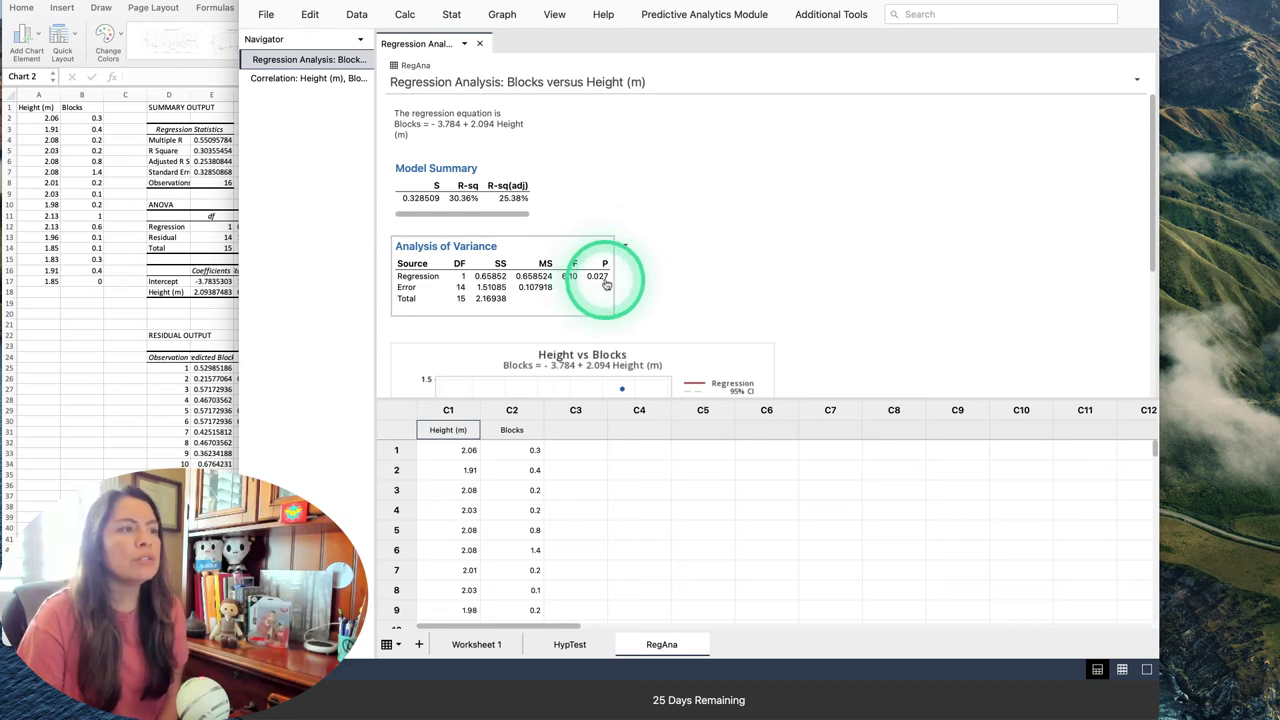
Step: Compare the Height (m) p-value in Excel's regression output with Minitab's, and return to the Washington Wizards example post
click(196, 378)
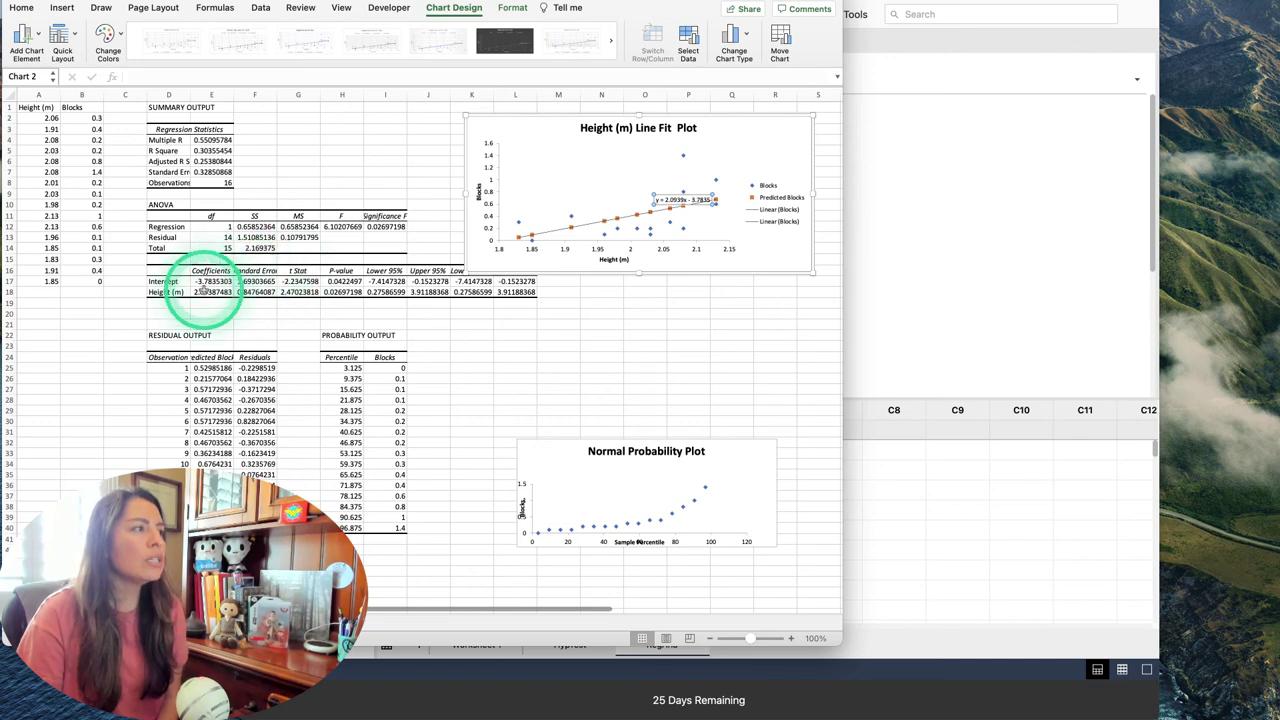
click(333, 291)
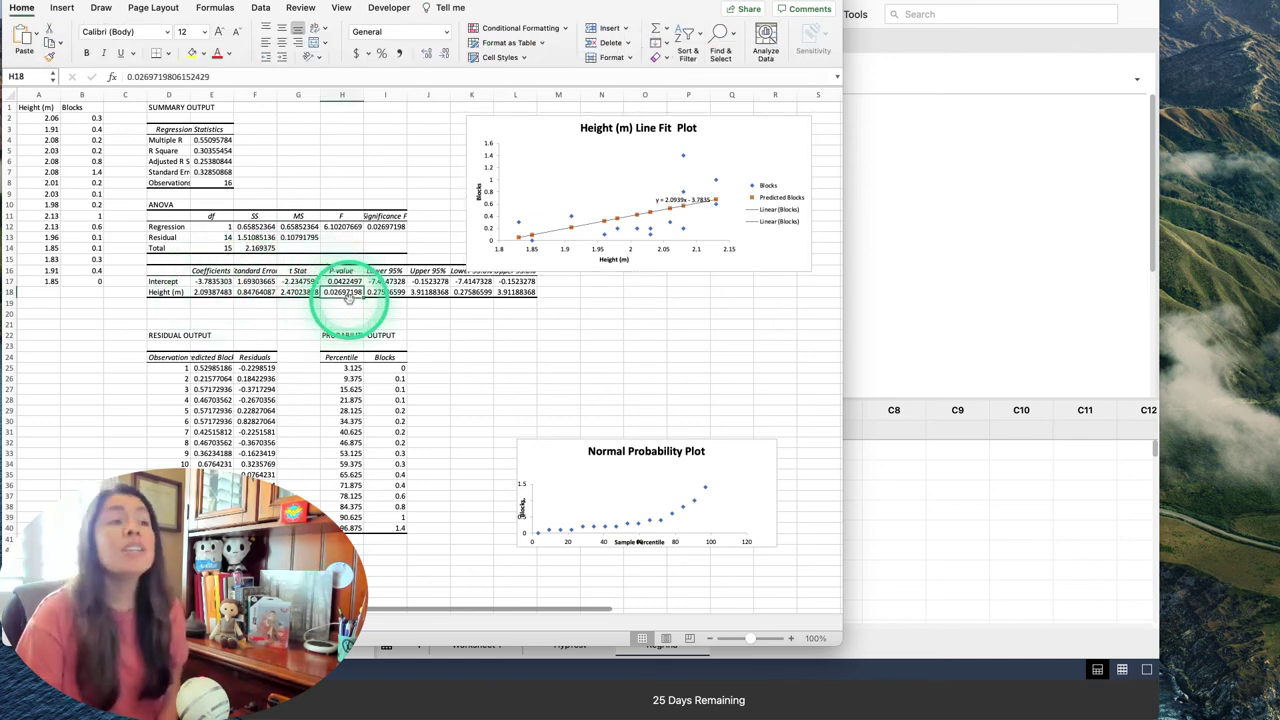
click(900, 273)
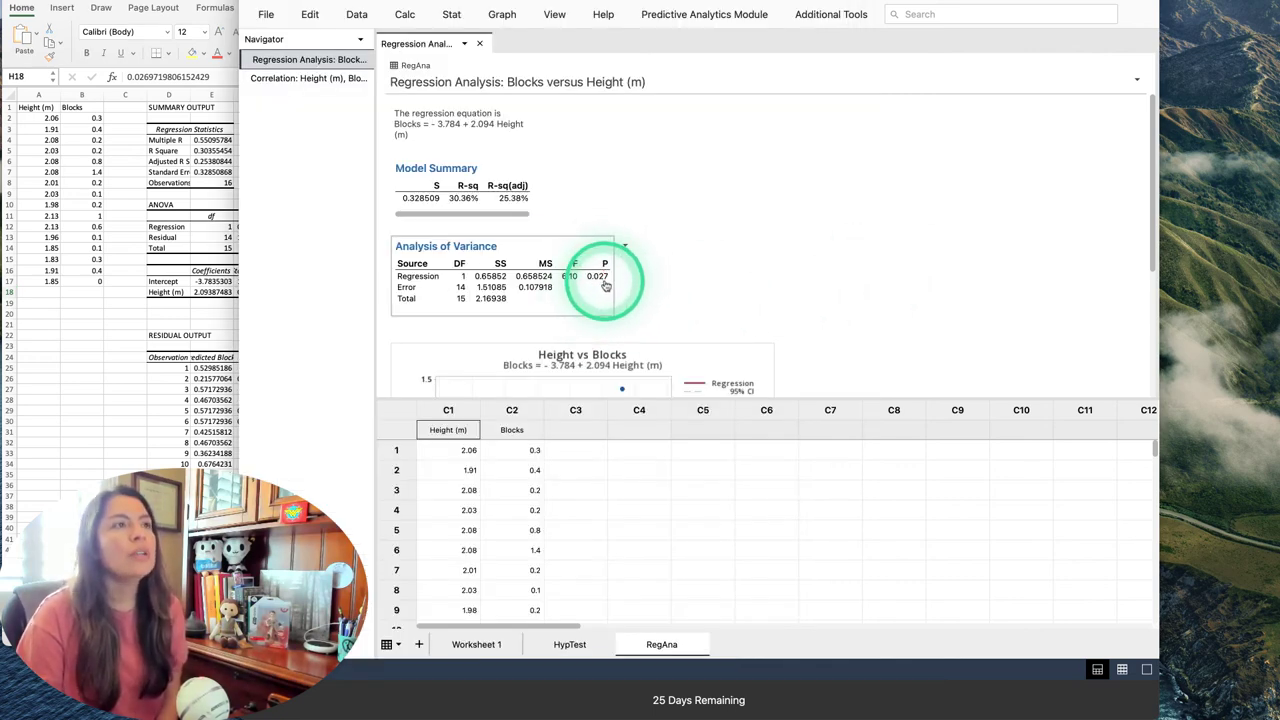
key(super+Tab)
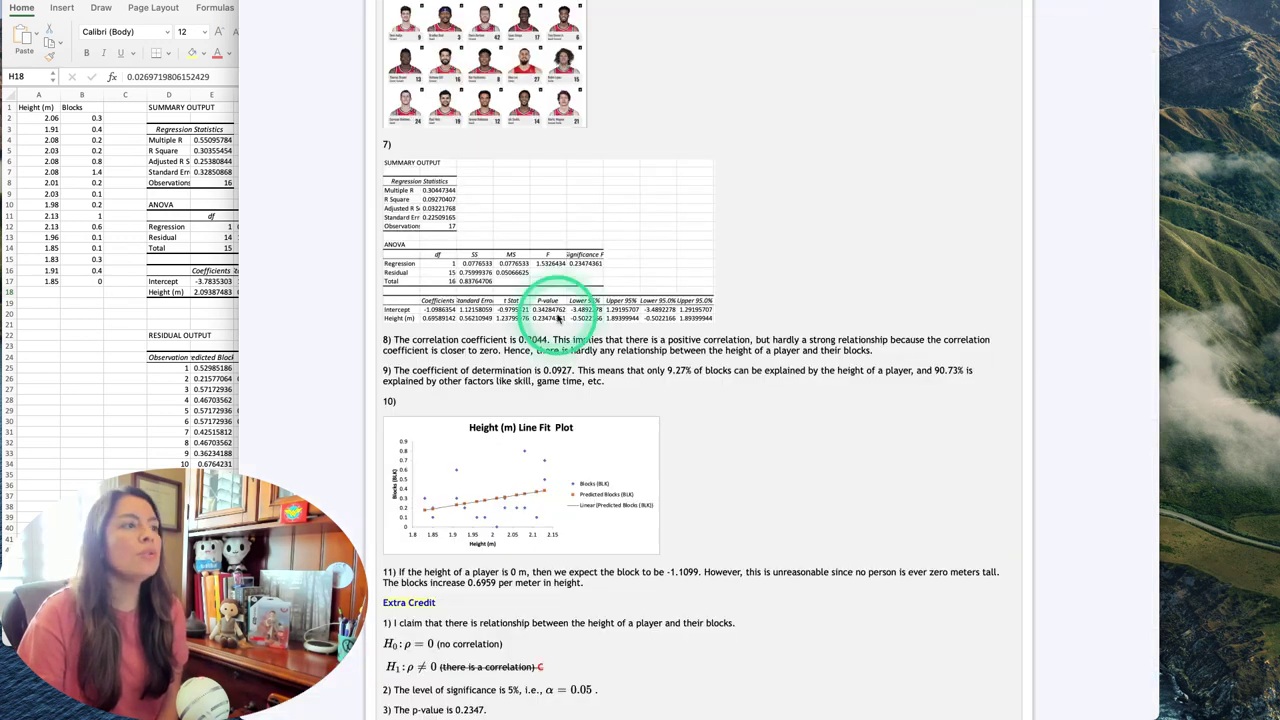
Step: Read the Extra Credit answers in the example post, check the p-value in Minitab and return to the new thread's message
scroll(558, 280, down, 3)
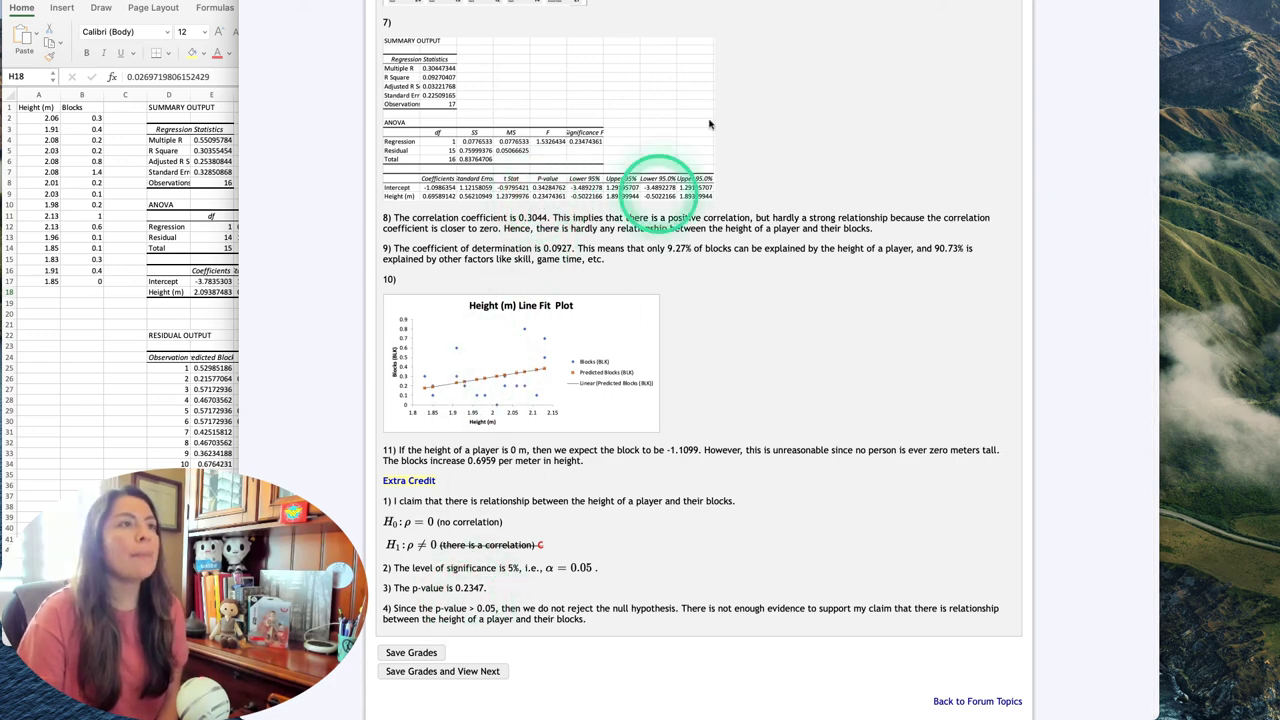
key(super+Tab)
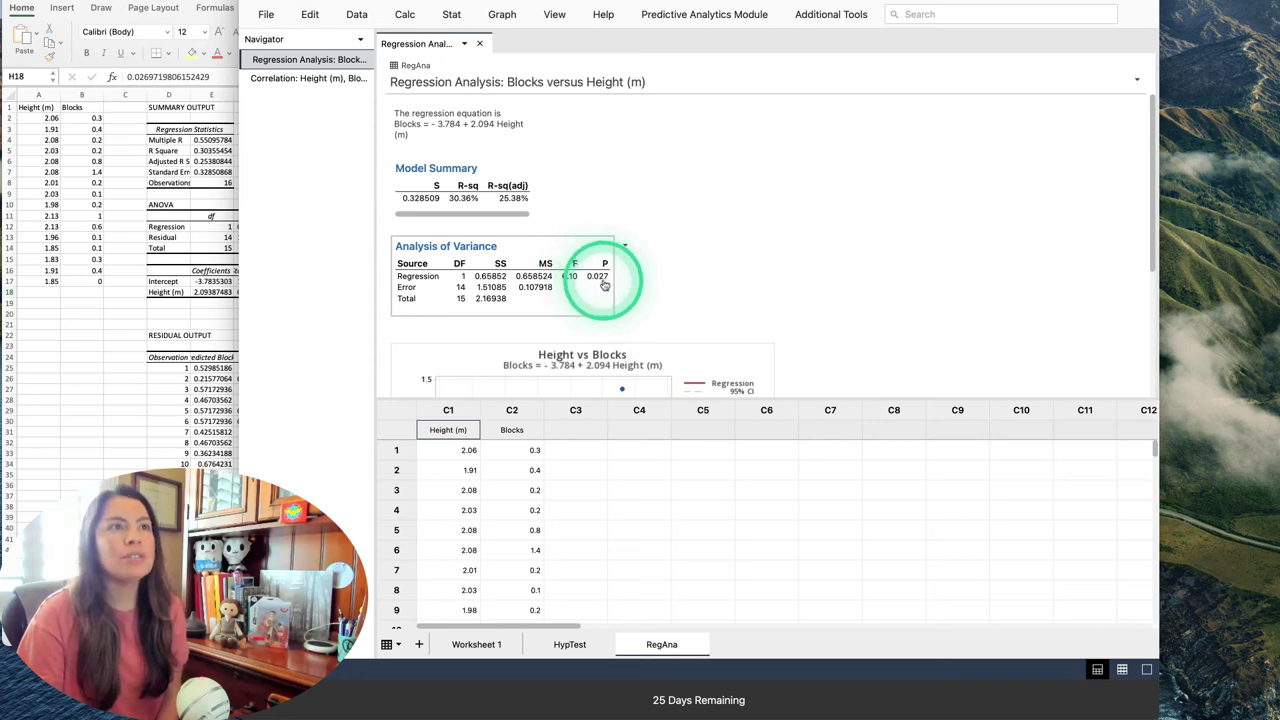
key(super+Tab)
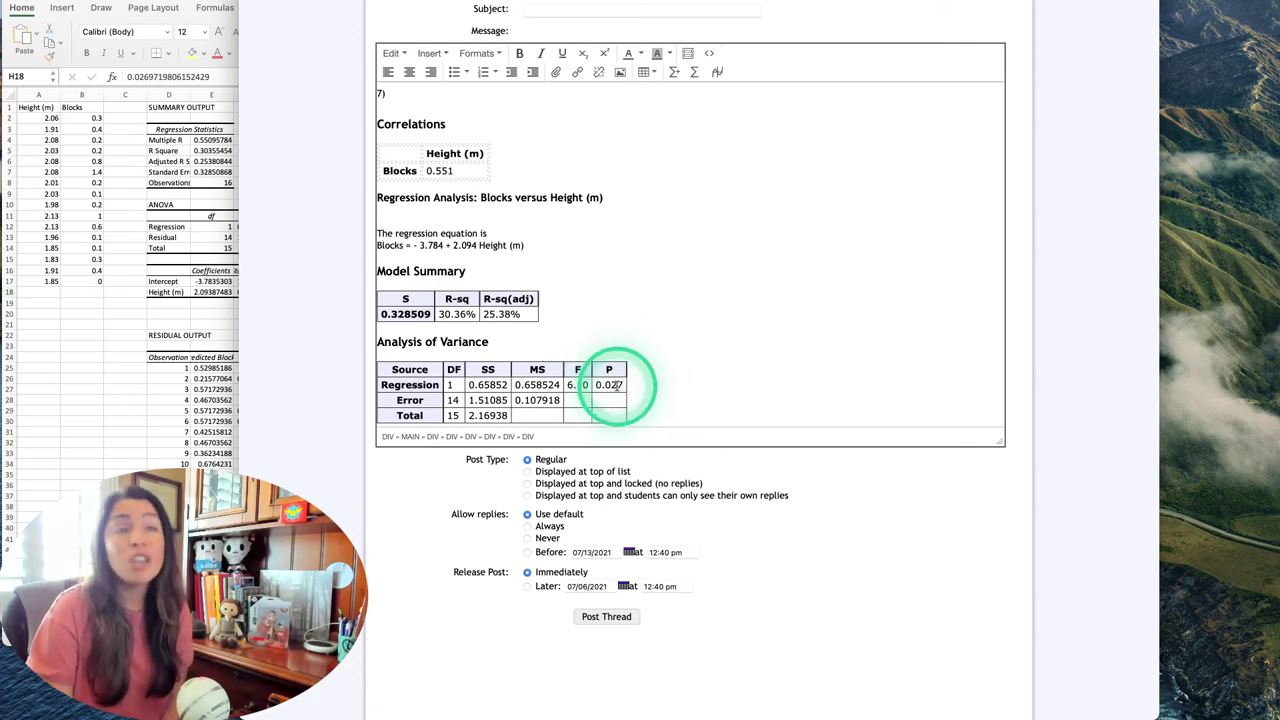
Step: Apply a gridded table class to the Correlations table under "7)" in the message
click(467, 164)
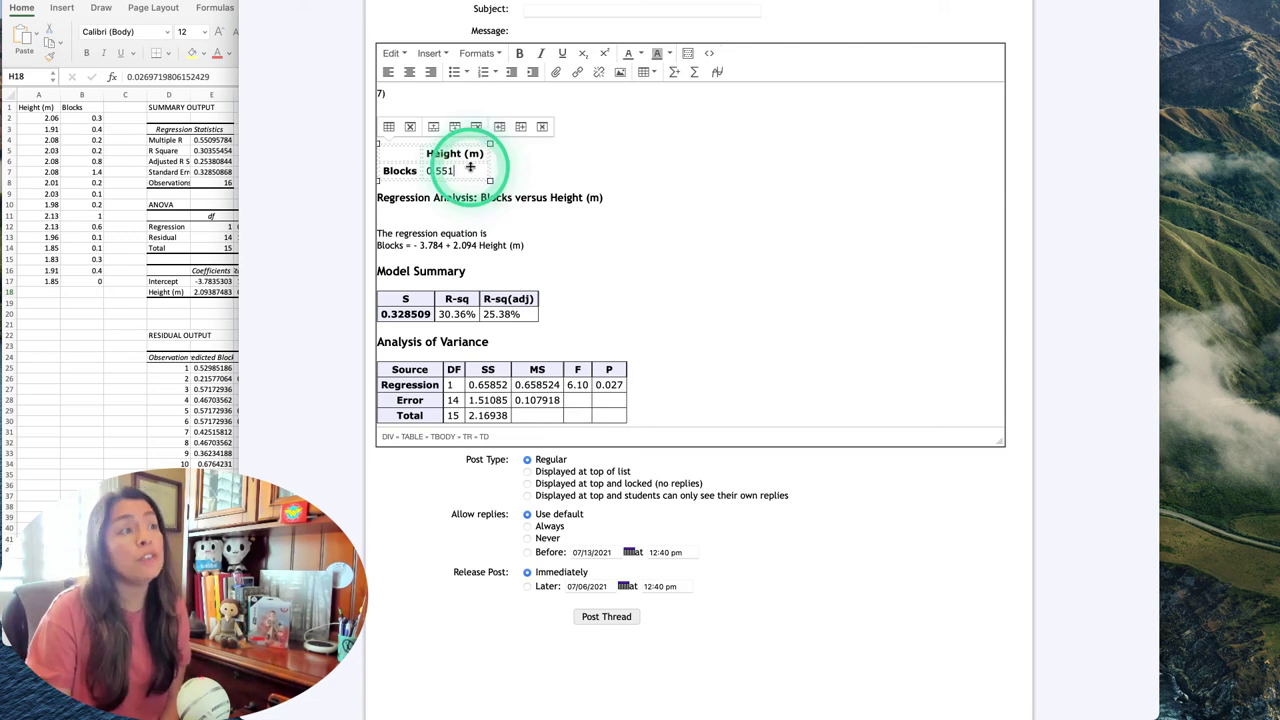
click(390, 128)
click(670, 401)
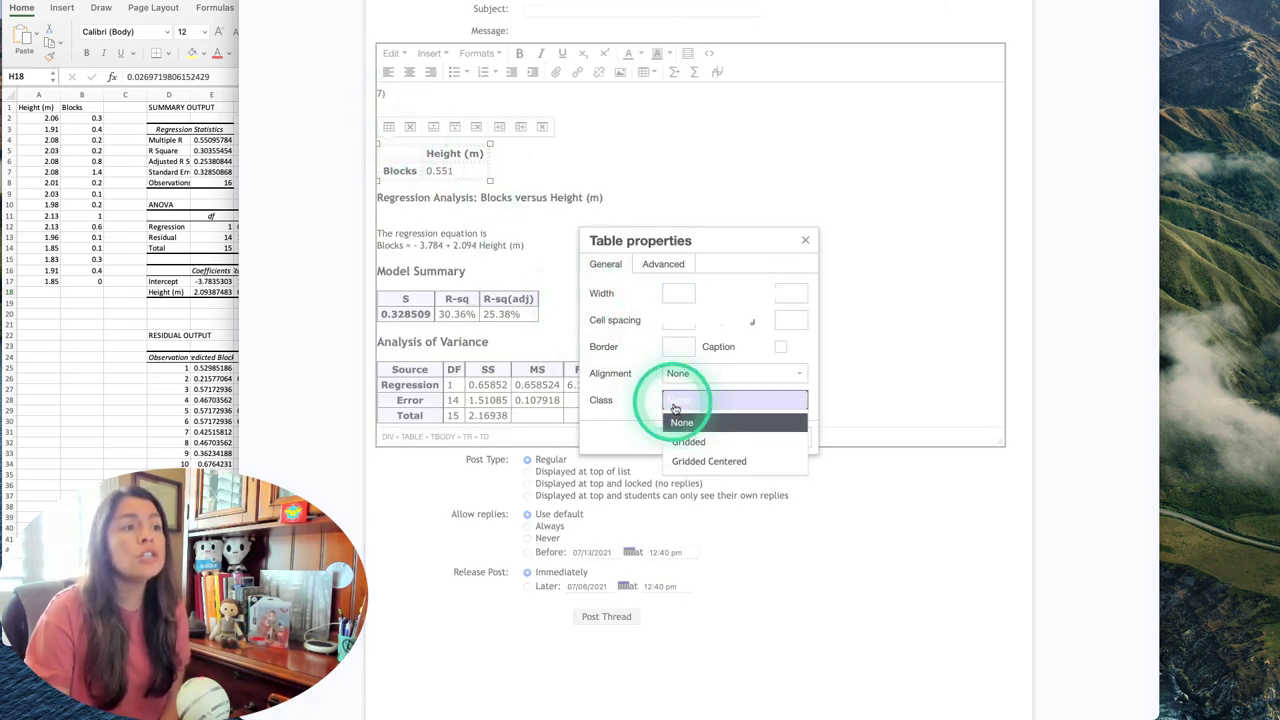
click(702, 461)
click(751, 436)
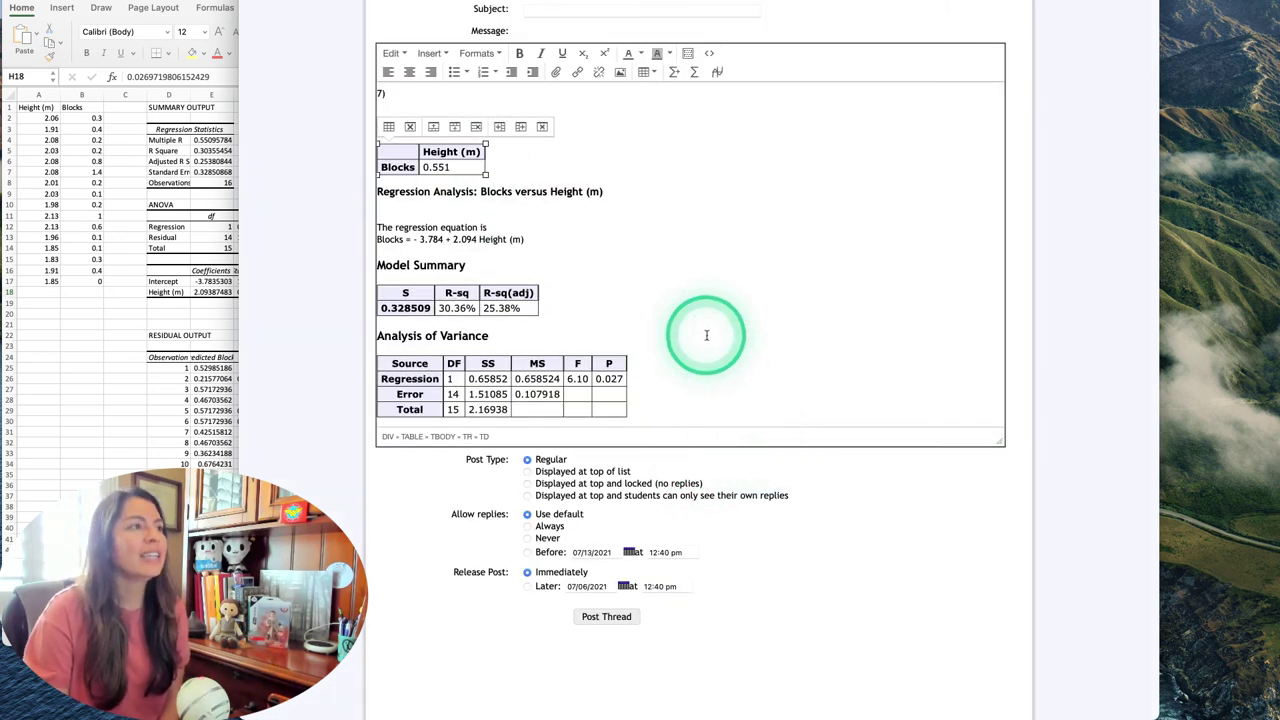
Step: Add the lines "11)" and "Extra Credit" below the Height vs Blocks plot in the message, followed by an empty line
scroll(706, 335, down, 5)
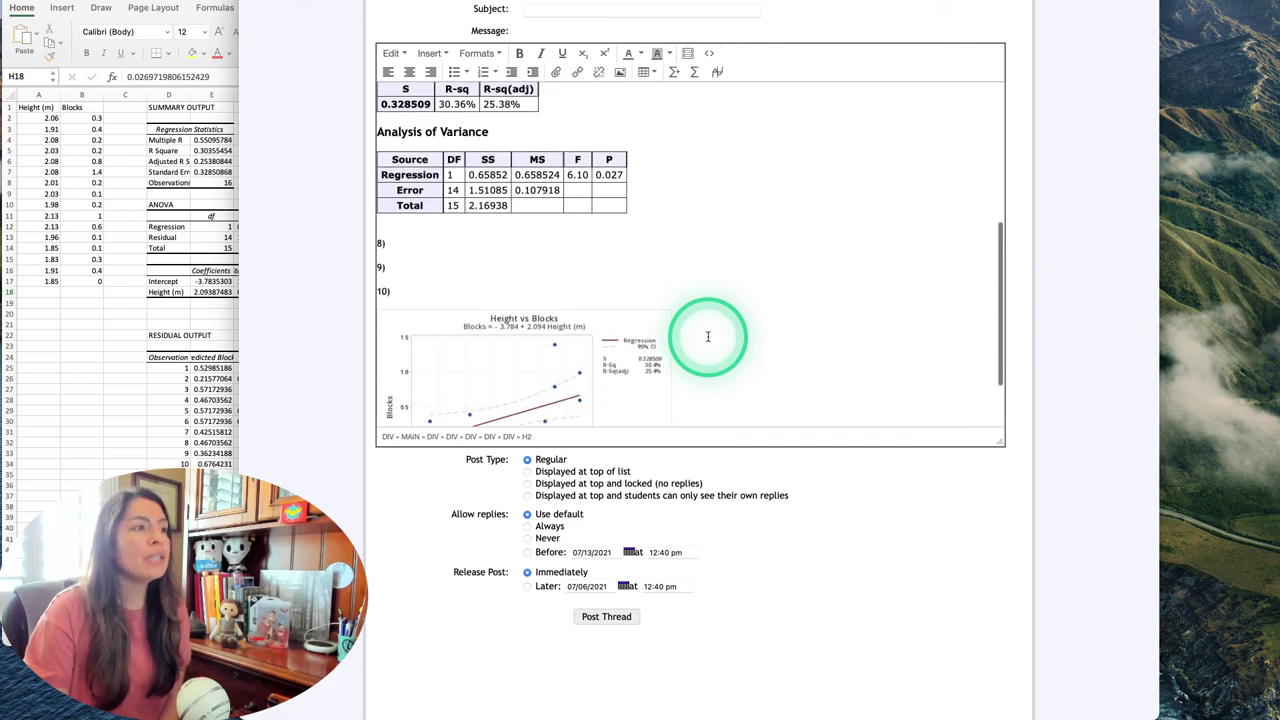
scroll(707, 336, down, 1)
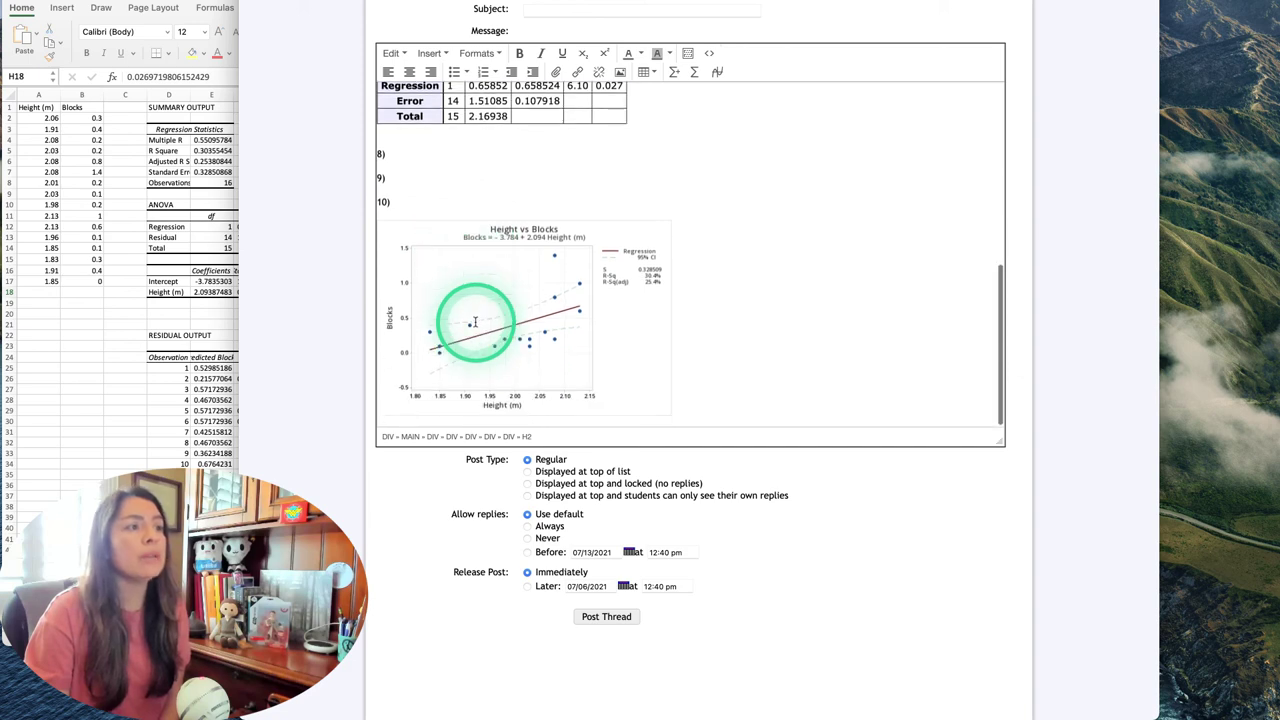
scroll(457, 329, down, 3)
click(778, 382)
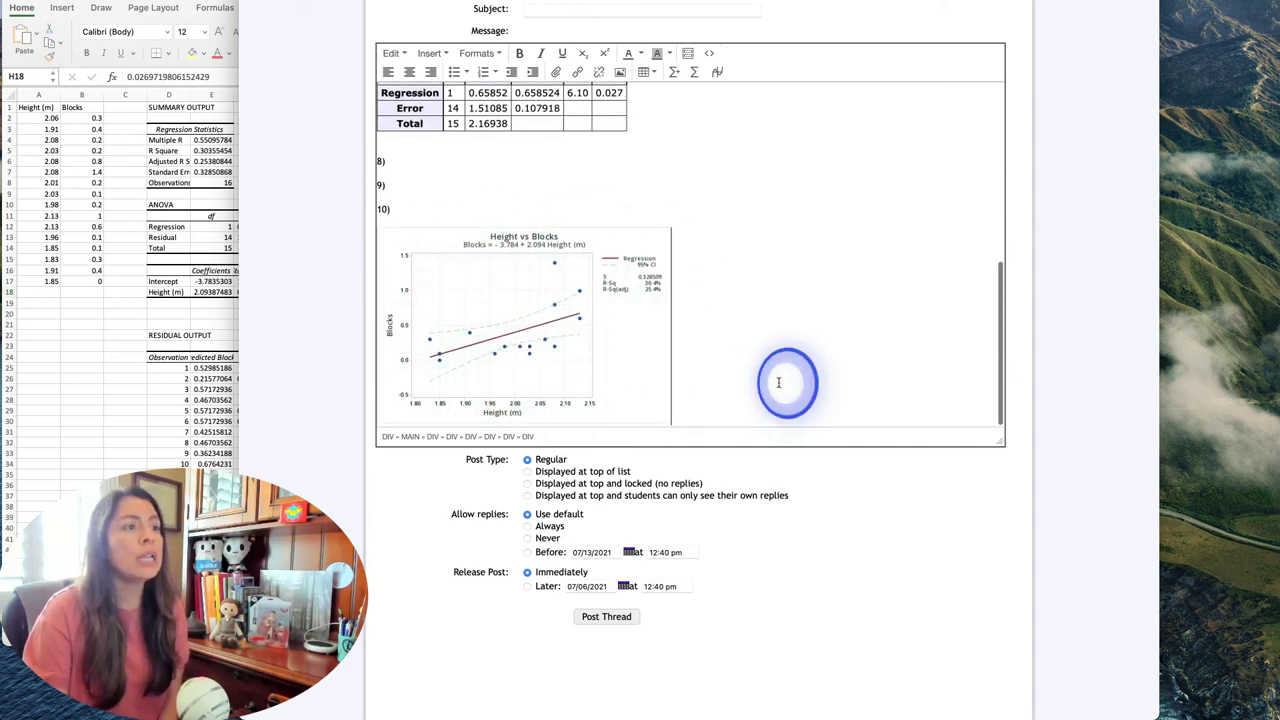
key(Return)
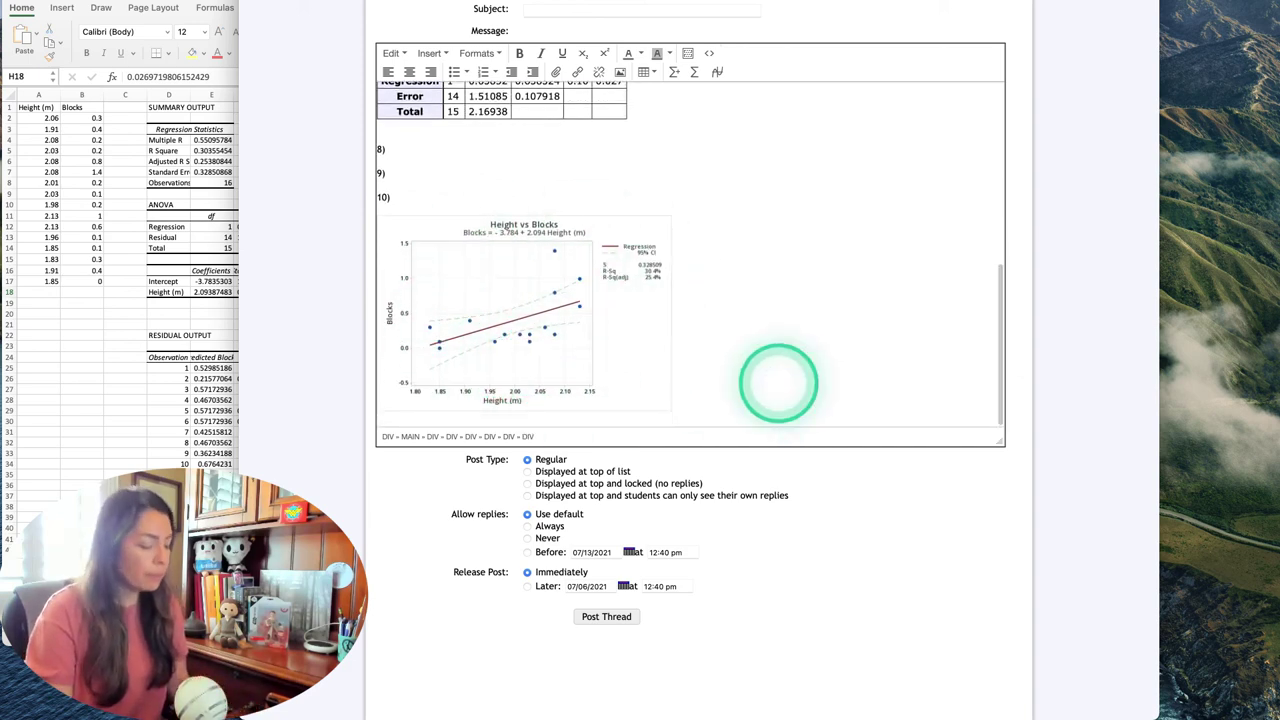
text(11))
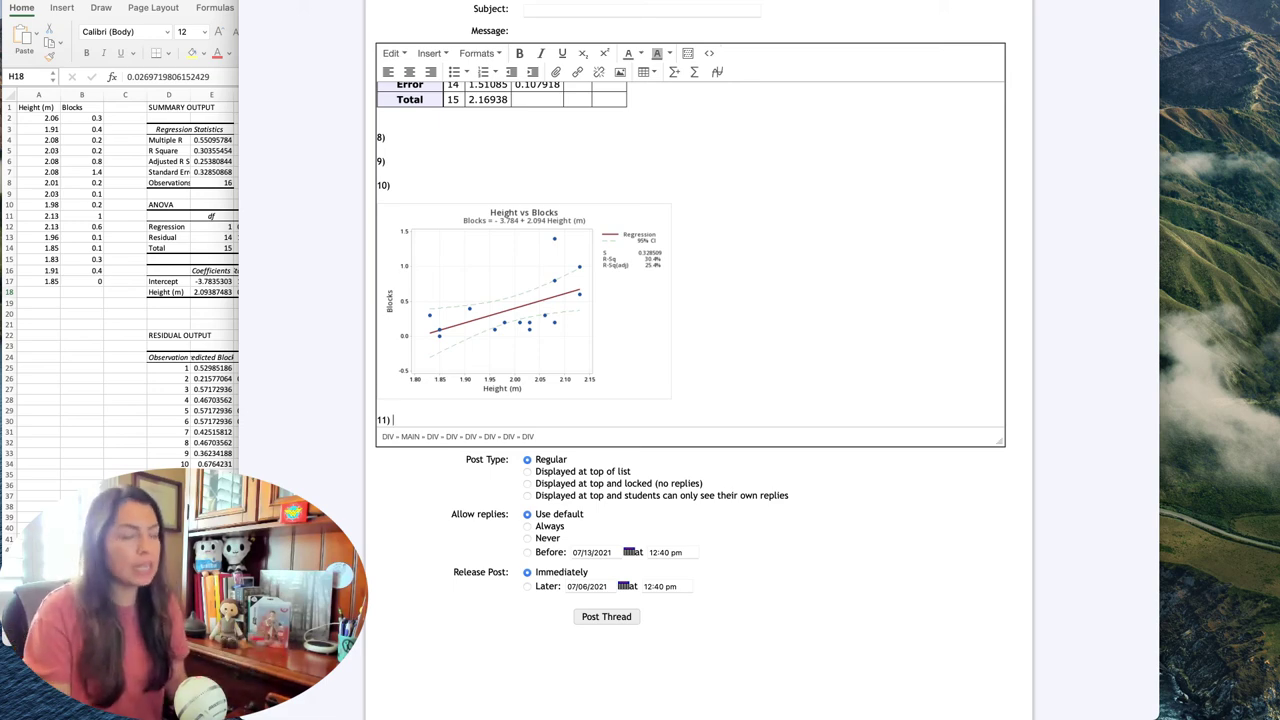
key(Return)
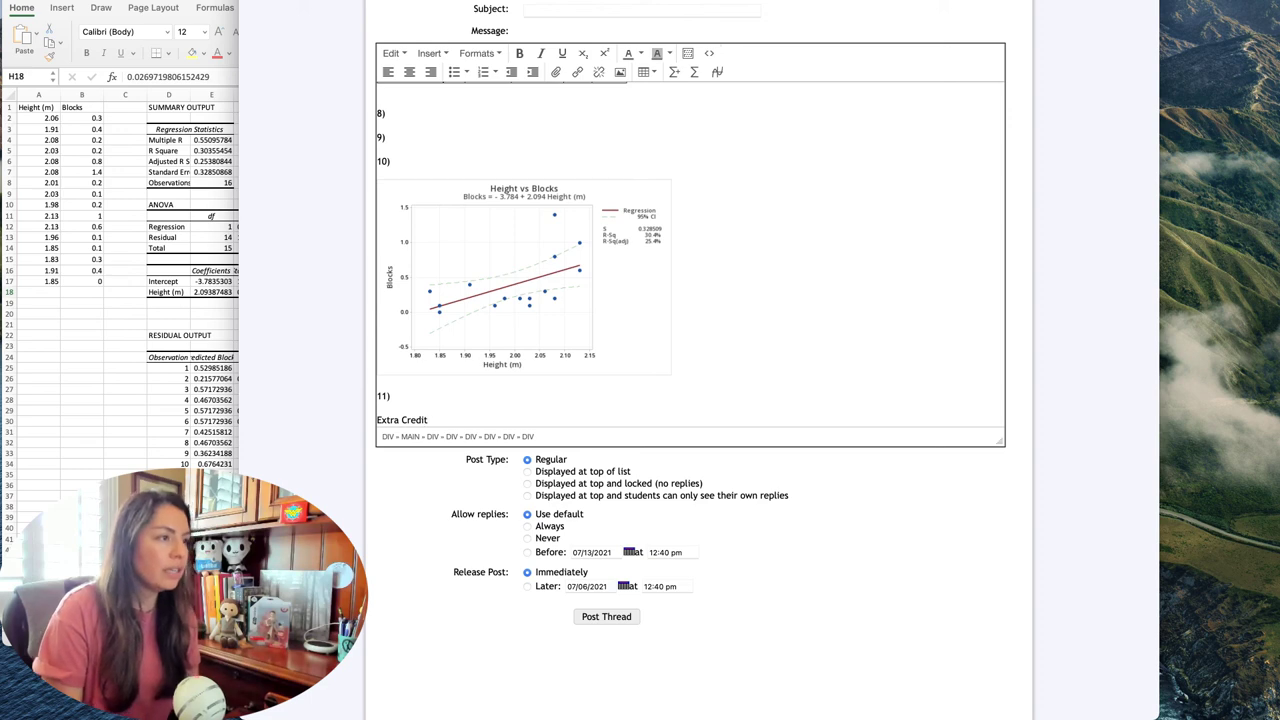
key(Return)
click(789, 309)
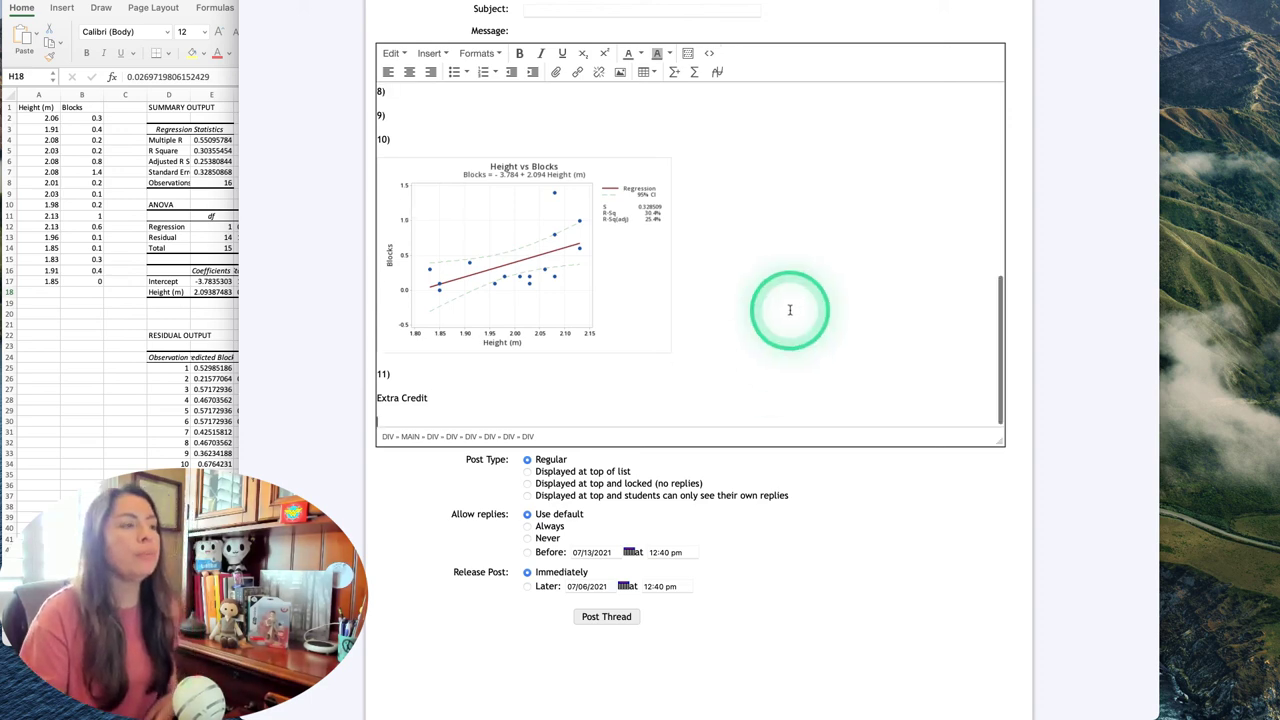
Step: Locate the regression p-value in the Analysis of Variance table in the message
scroll(789, 309, up, 5)
click(586, 288)
click(619, 263)
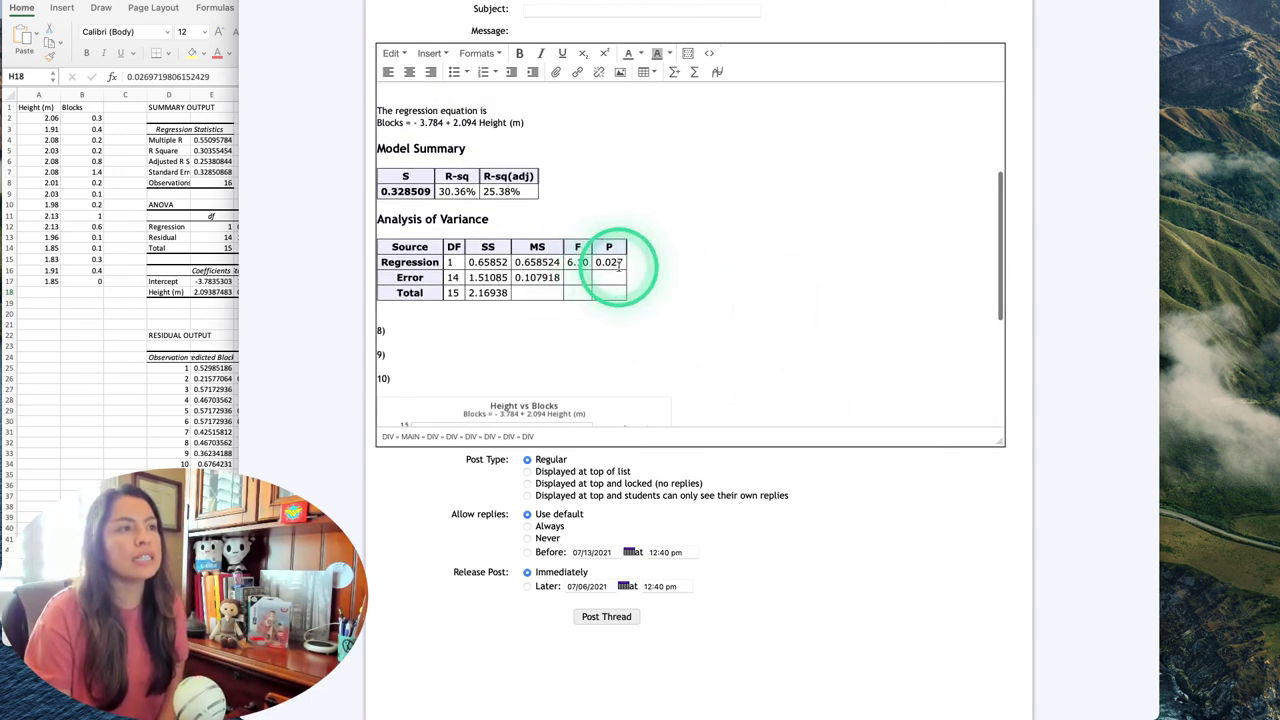
drag(594, 262, 624, 262)
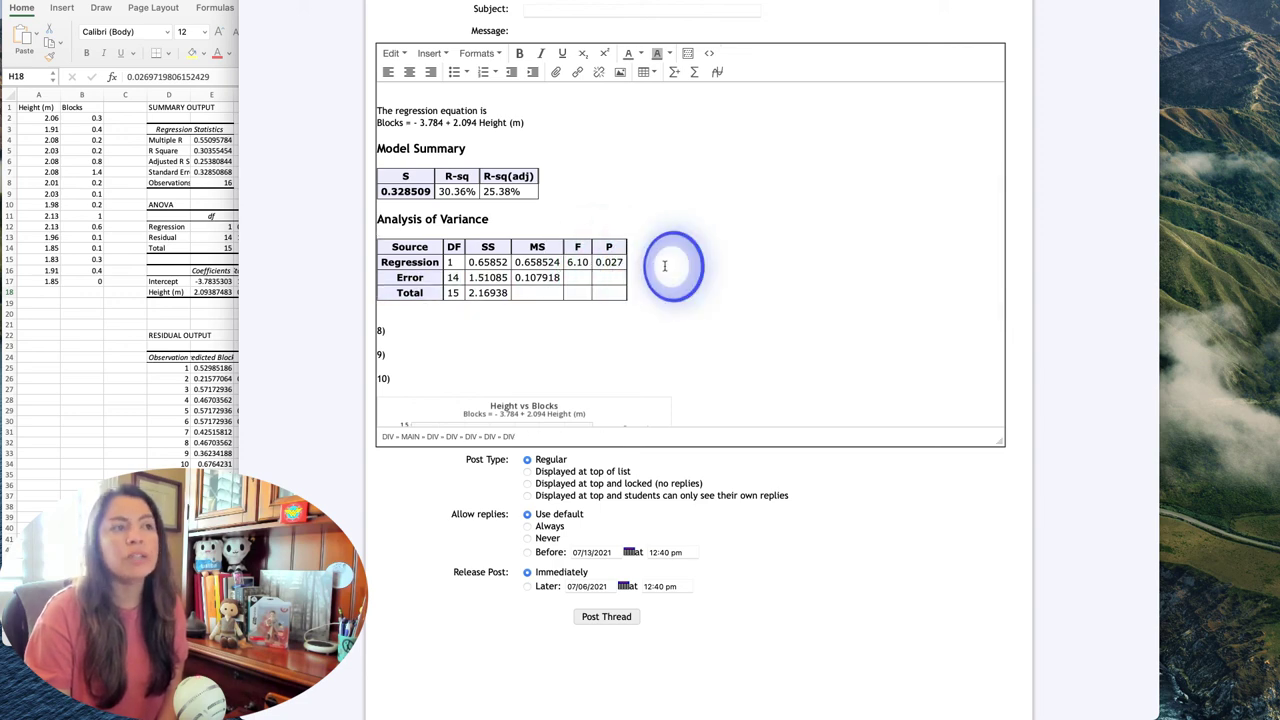
click(571, 306)
Step: Review the Correlations table and the regression output under "7)" in the message
scroll(577, 309, down, 3)
scroll(573, 308, up, 4)
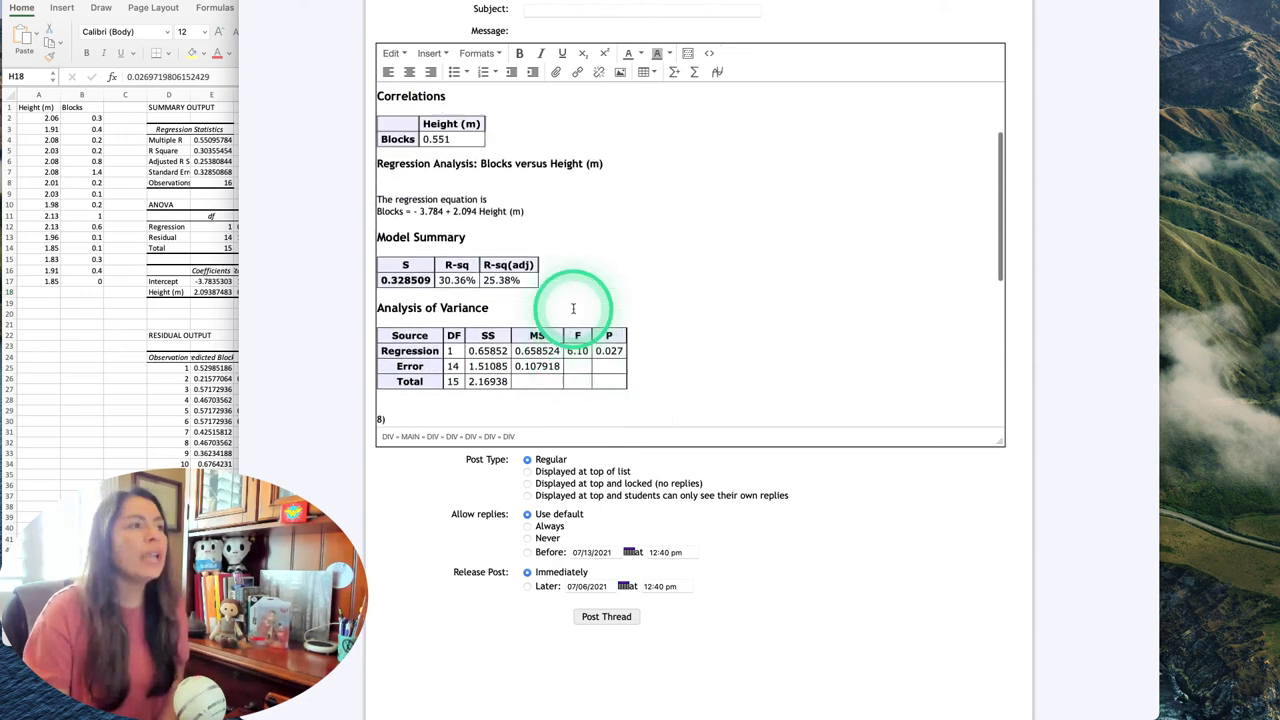
drag(573, 308, 360, 313)
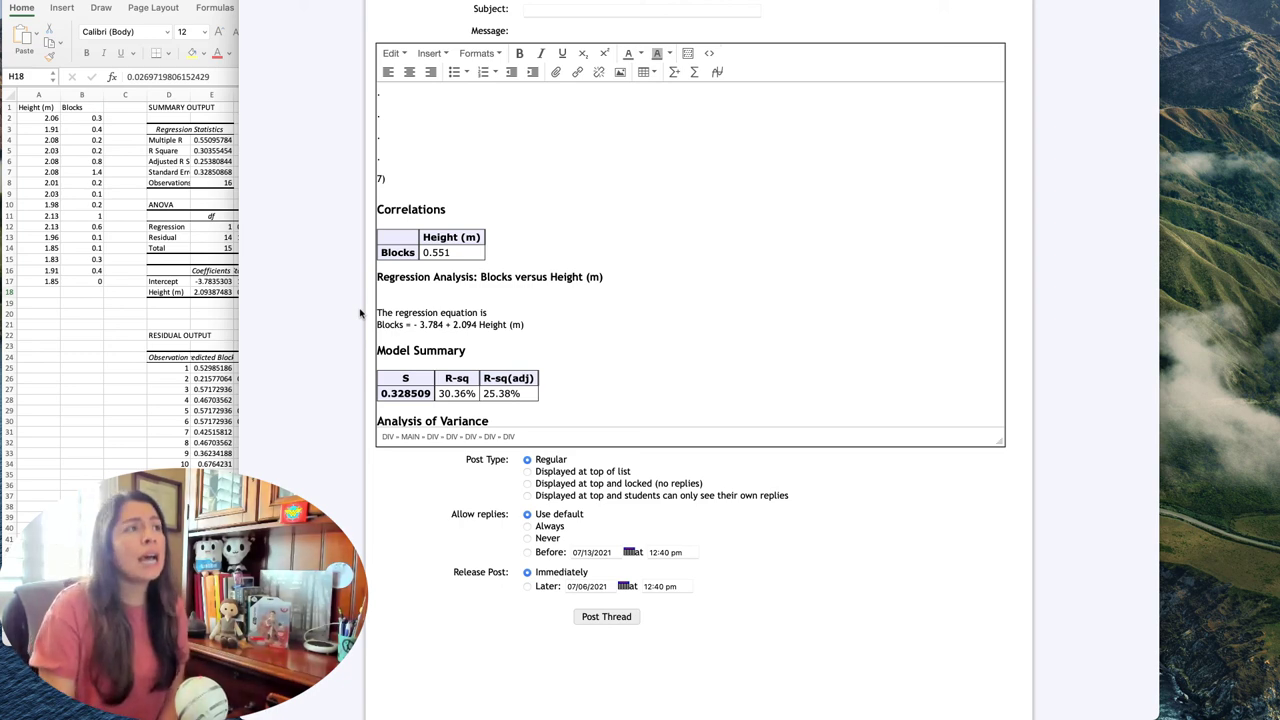
drag(347, 280, 440, 257)
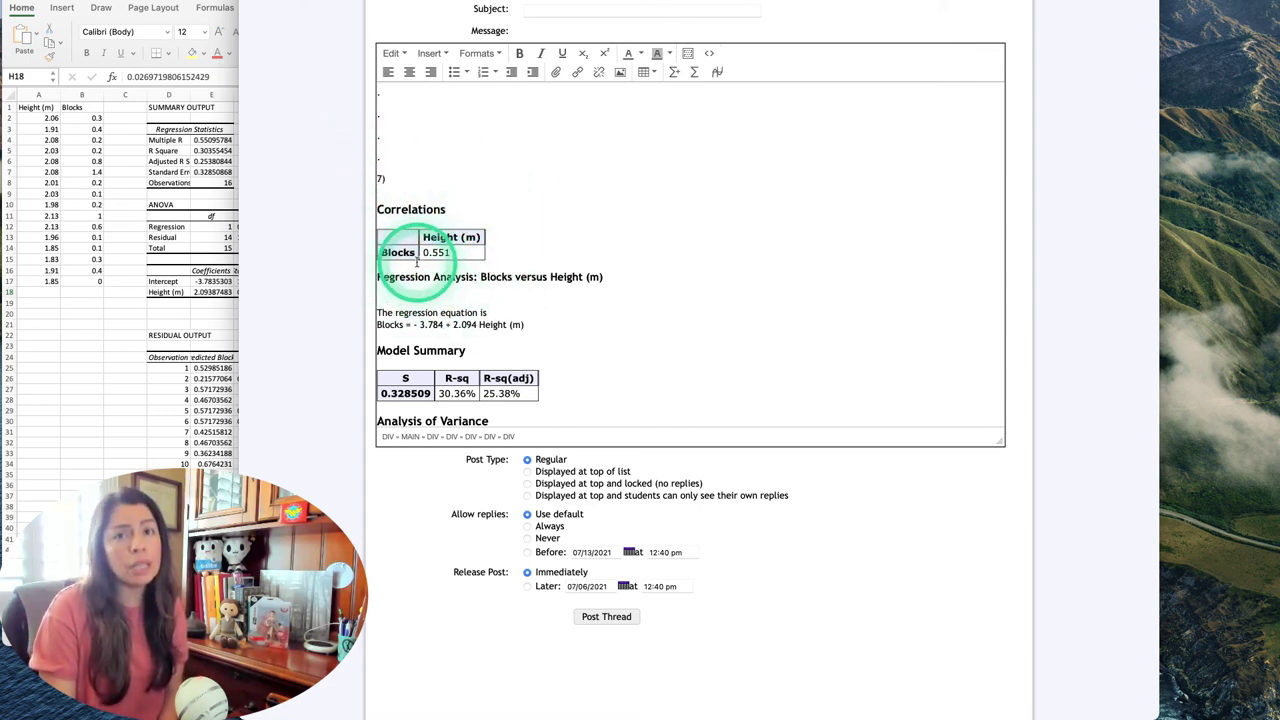
scroll(417, 262, down, 2)
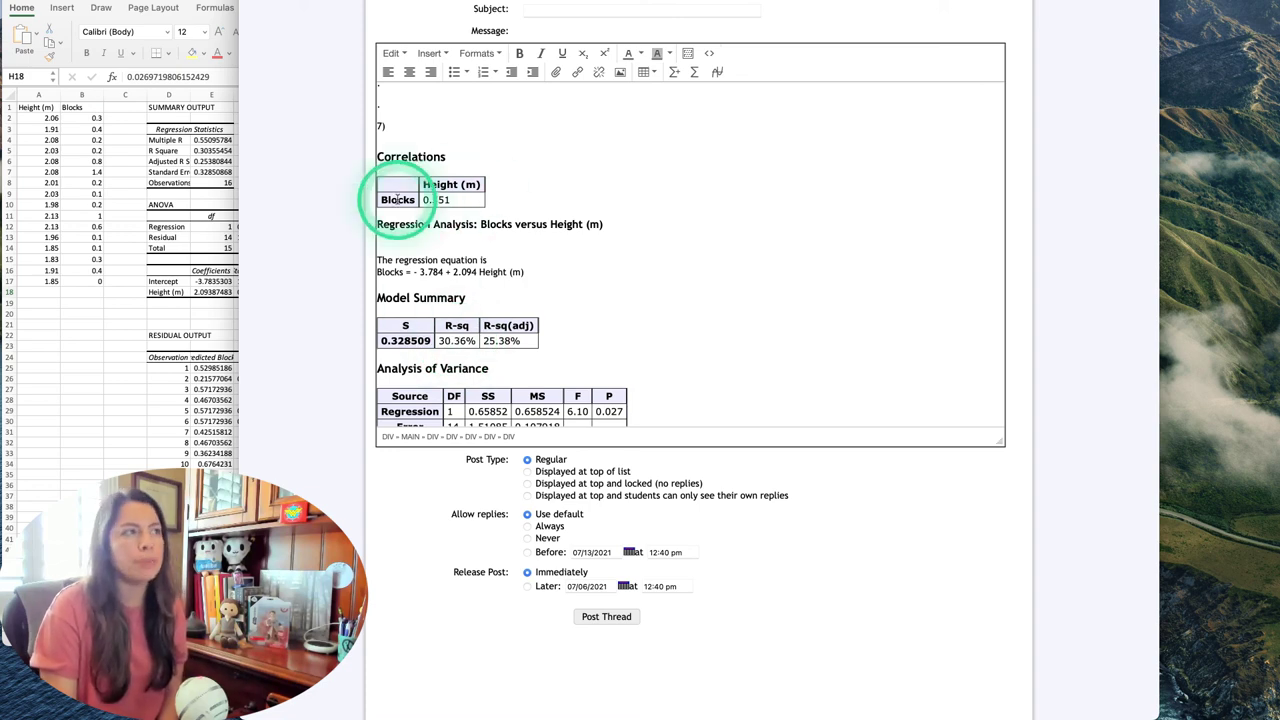
Step: Switch to Minitab and inspect the linear regression model settings for Blocks versus Height (m), then close them without running the analysis
click(350, 2)
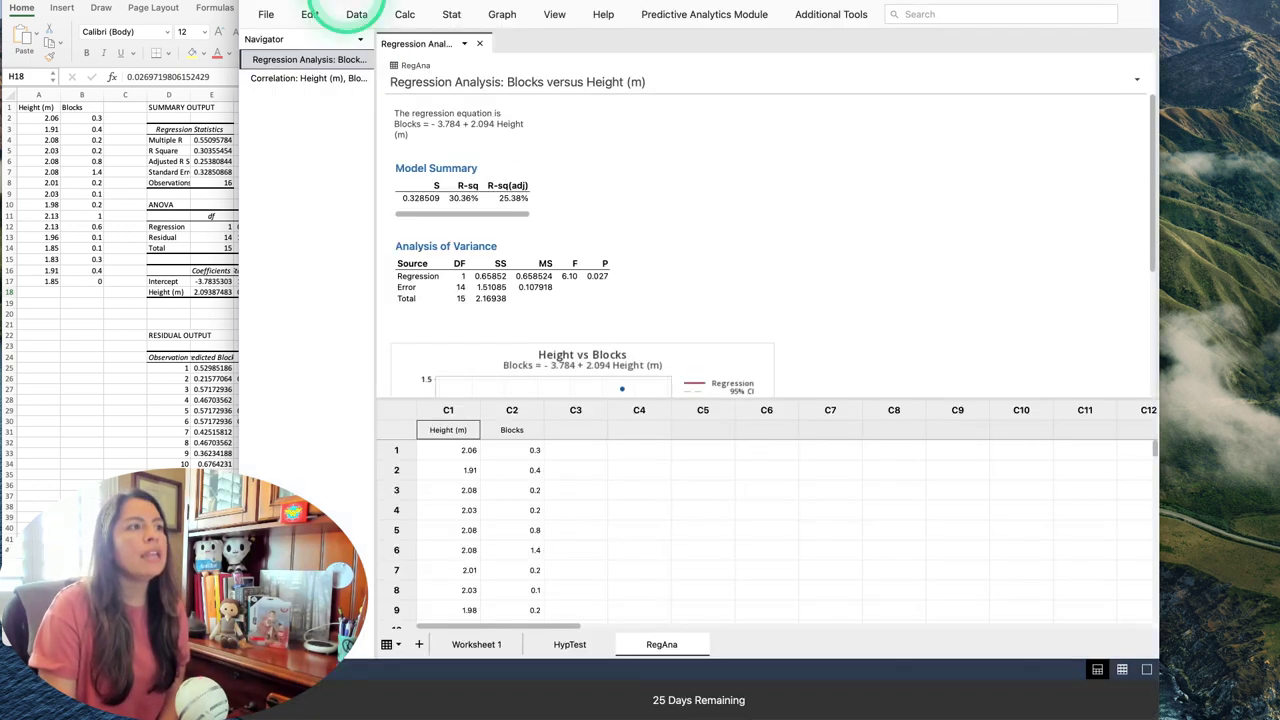
click(292, 79)
click(300, 59)
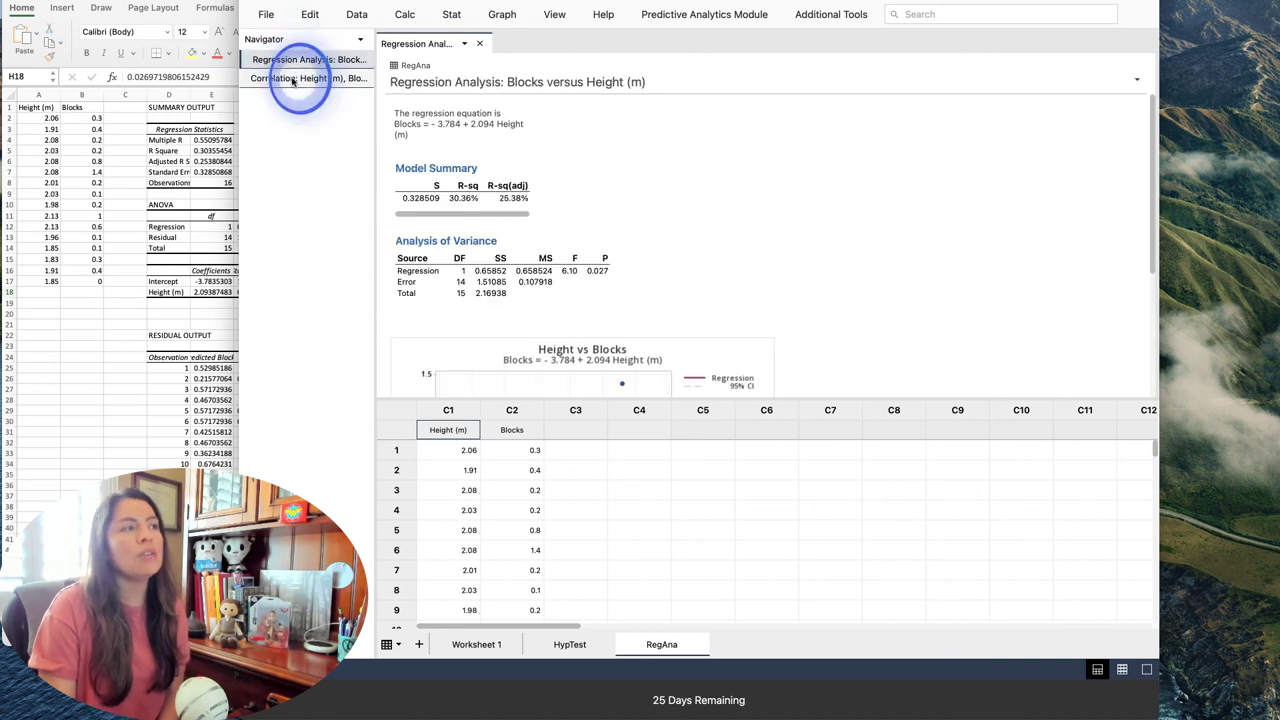
click(300, 78)
click(292, 60)
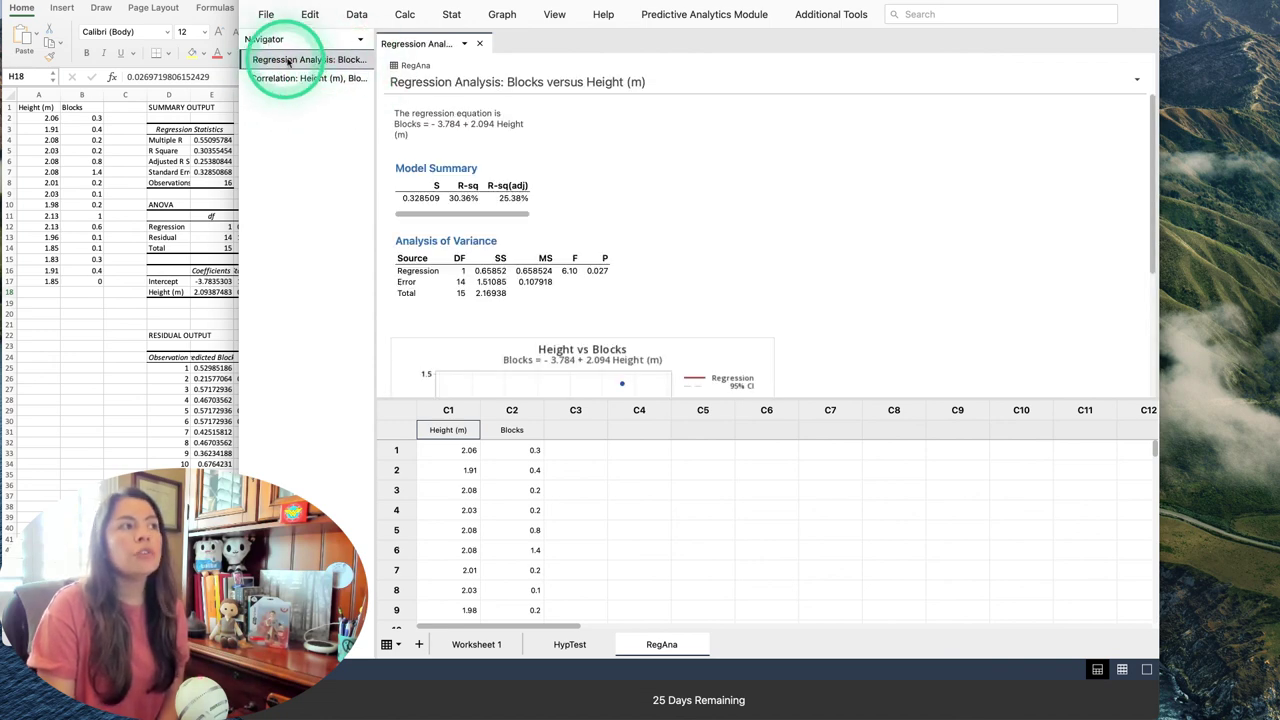
click(451, 14)
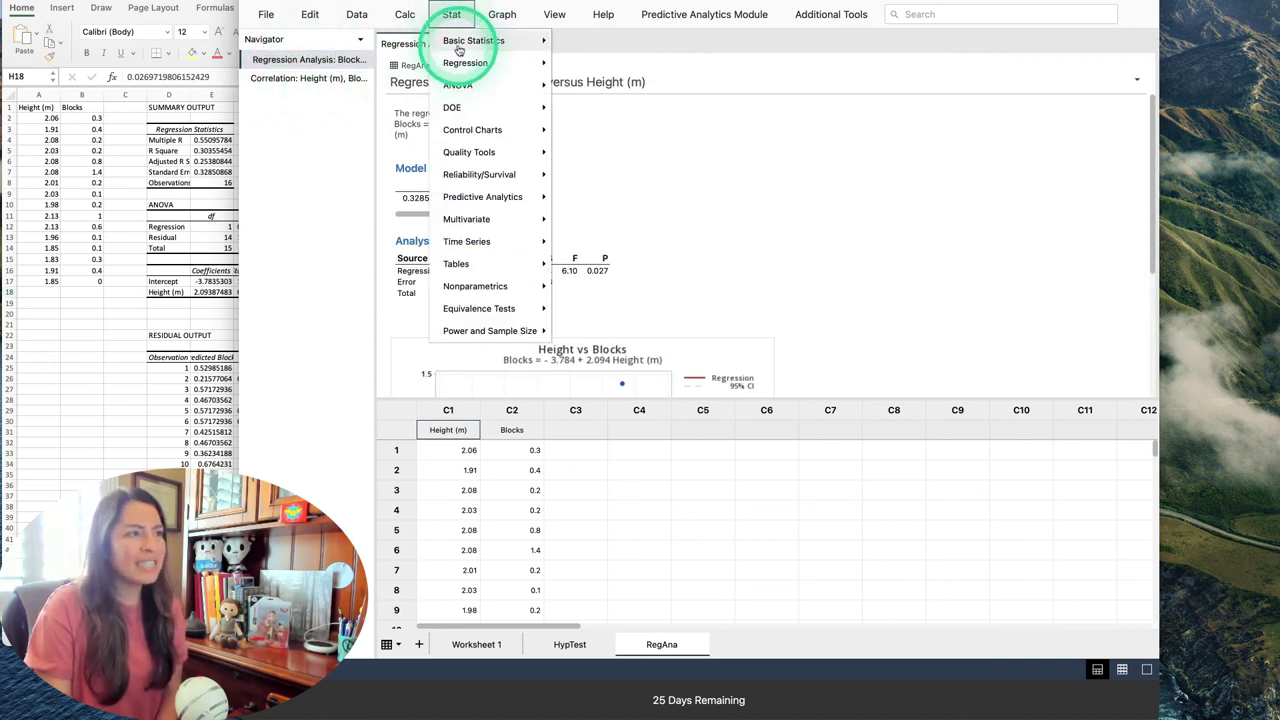
mouse_move(466, 62)
click(602, 62)
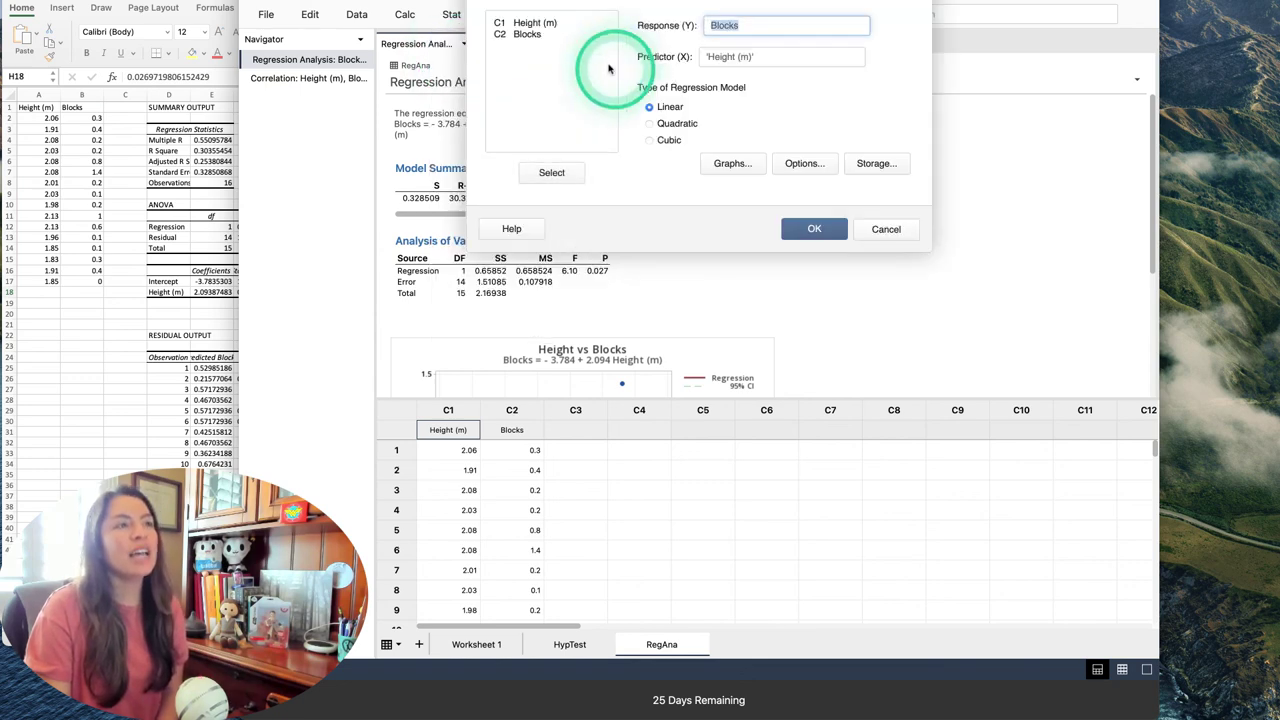
click(896, 240)
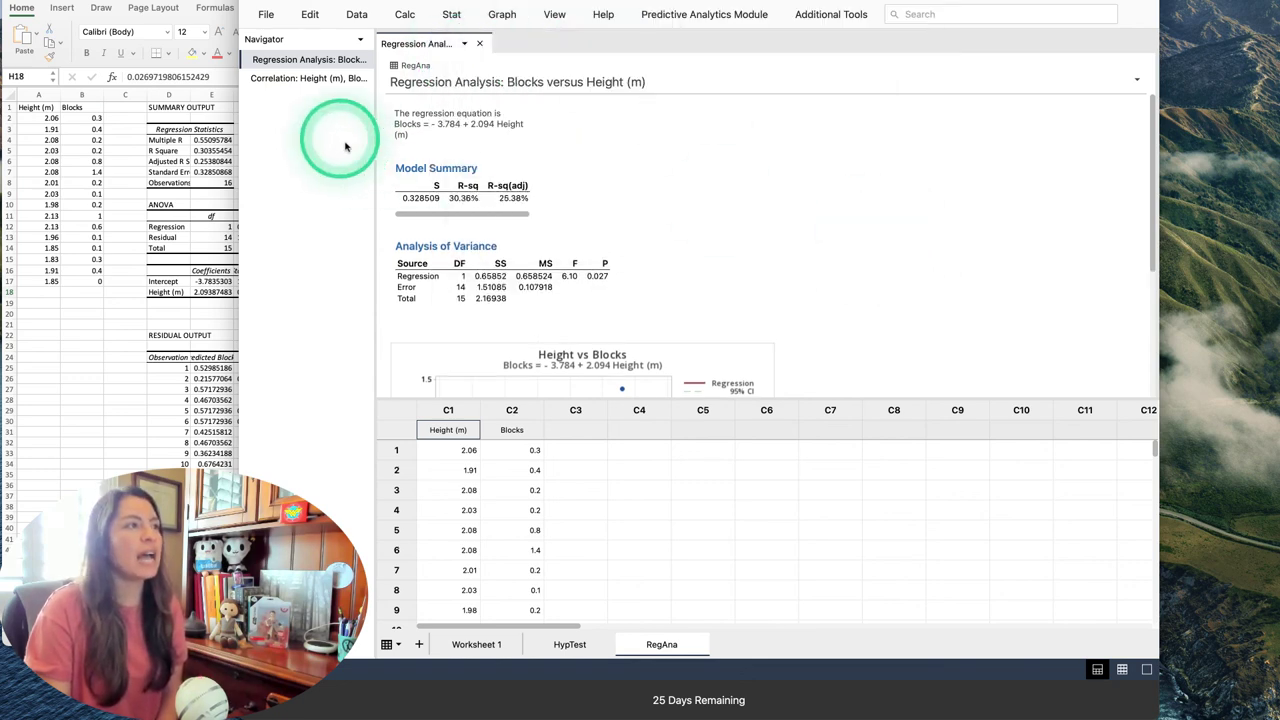
Step: Open the Correlation analysis for Height (m) and Blocks and examine its result tables, method and confidence level options
click(288, 80)
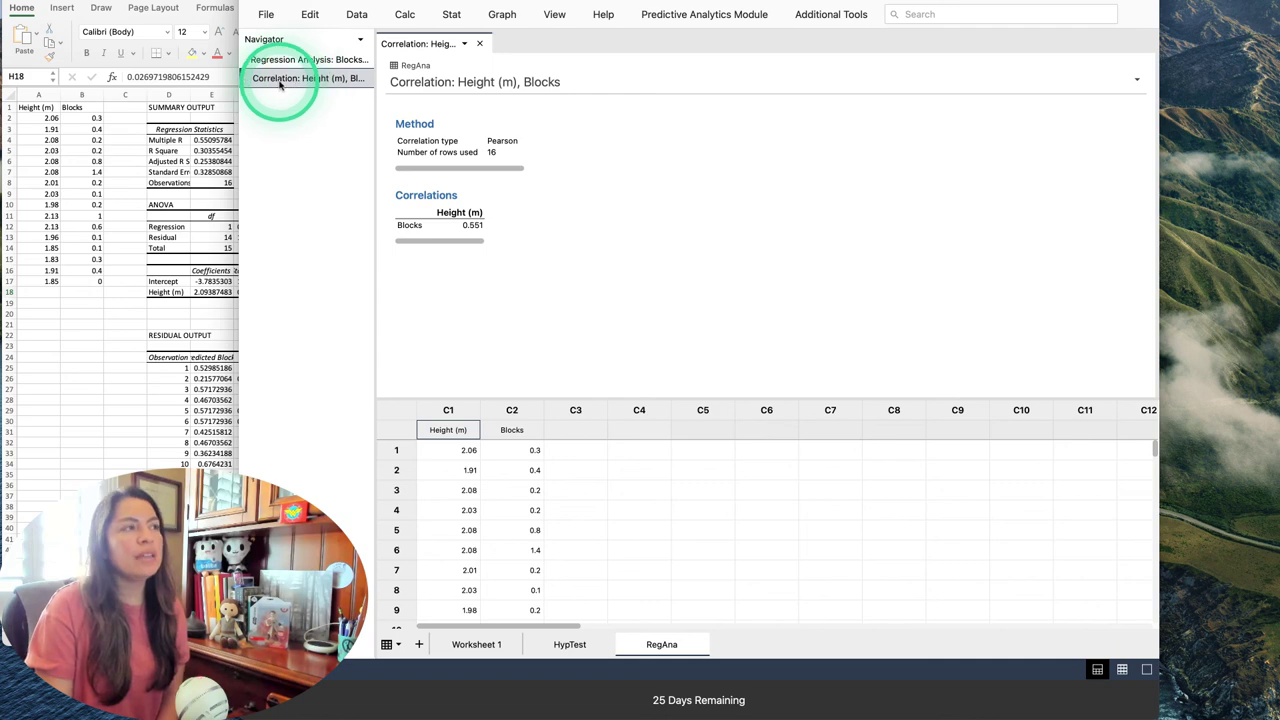
click(452, 16)
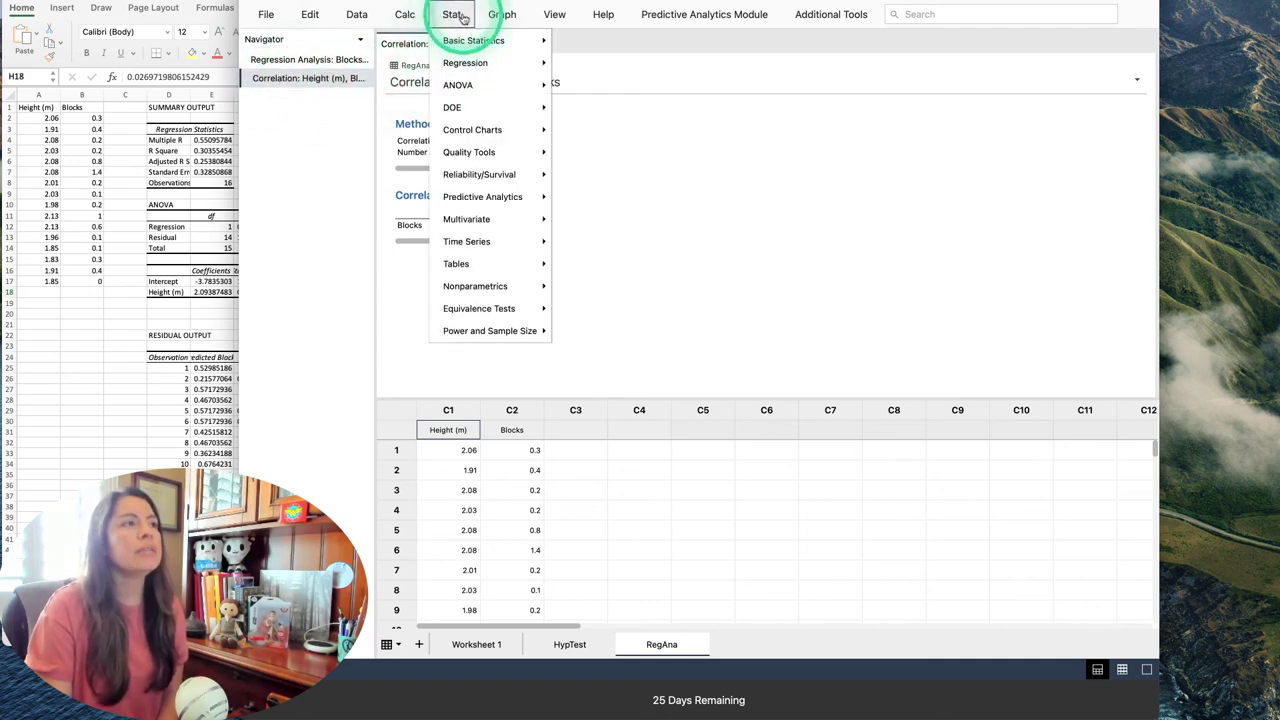
mouse_move(452, 41)
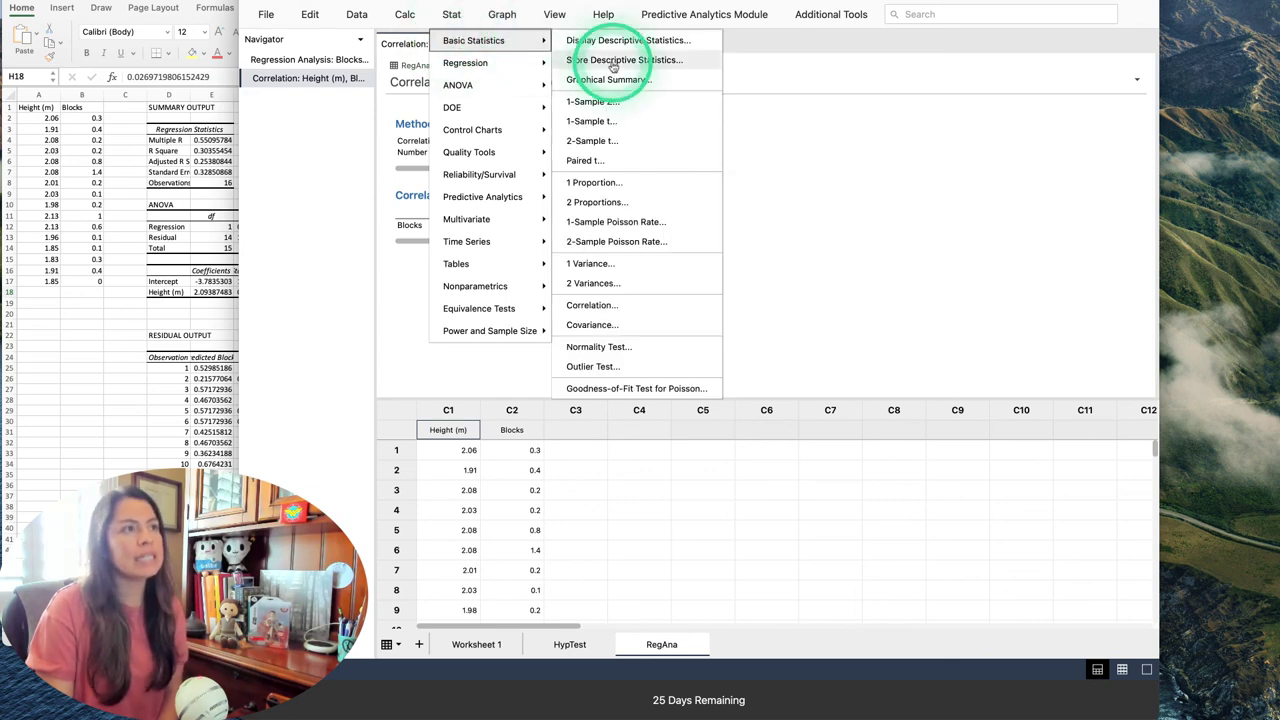
click(620, 312)
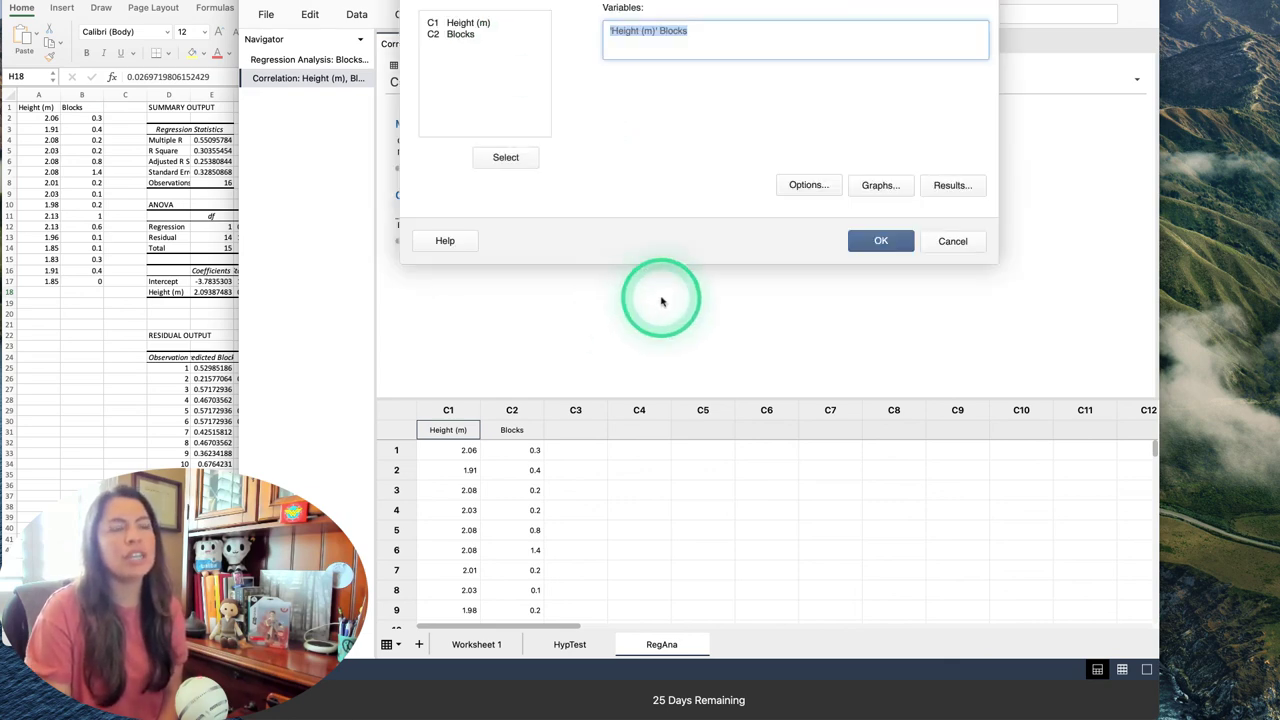
click(945, 188)
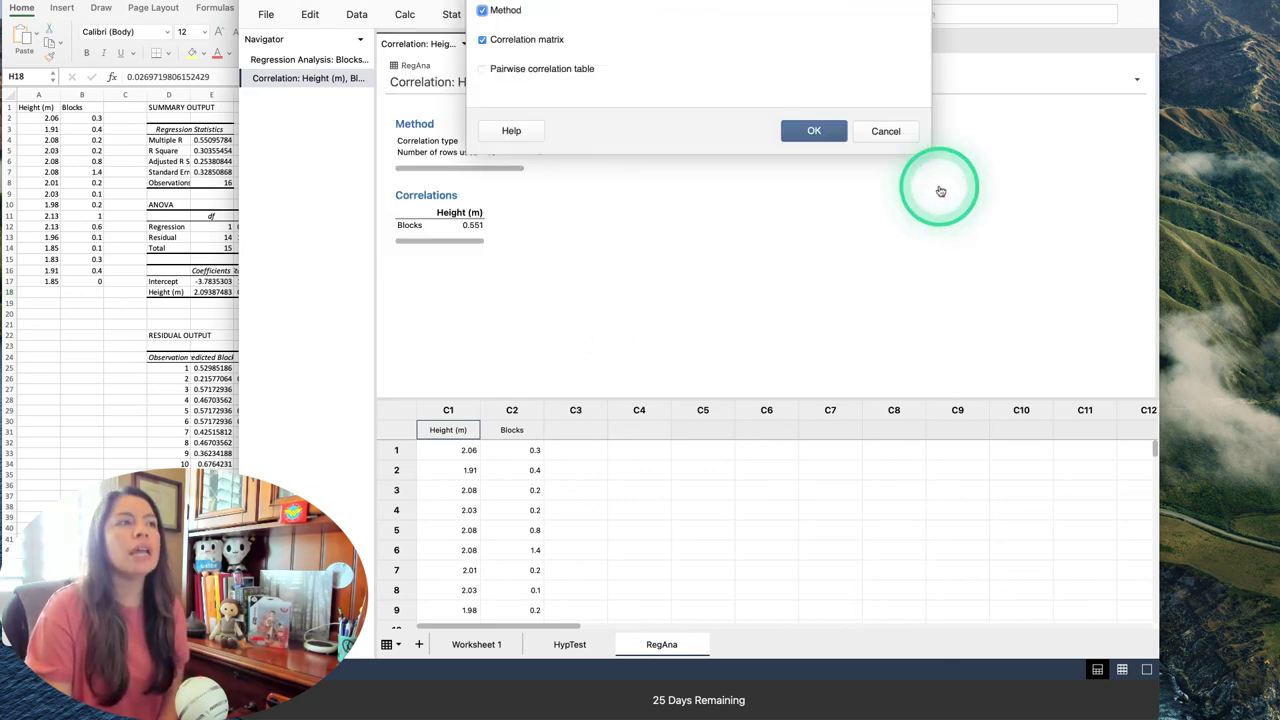
click(845, 133)
click(806, 181)
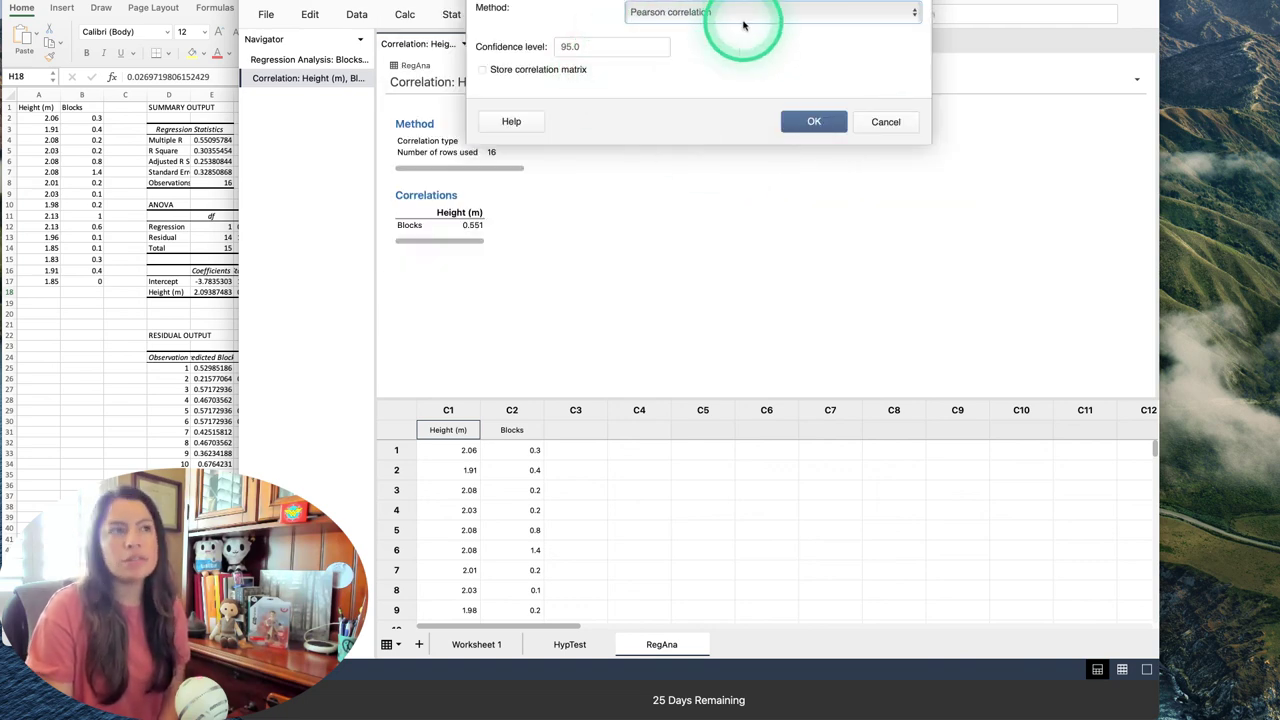
click(570, 46)
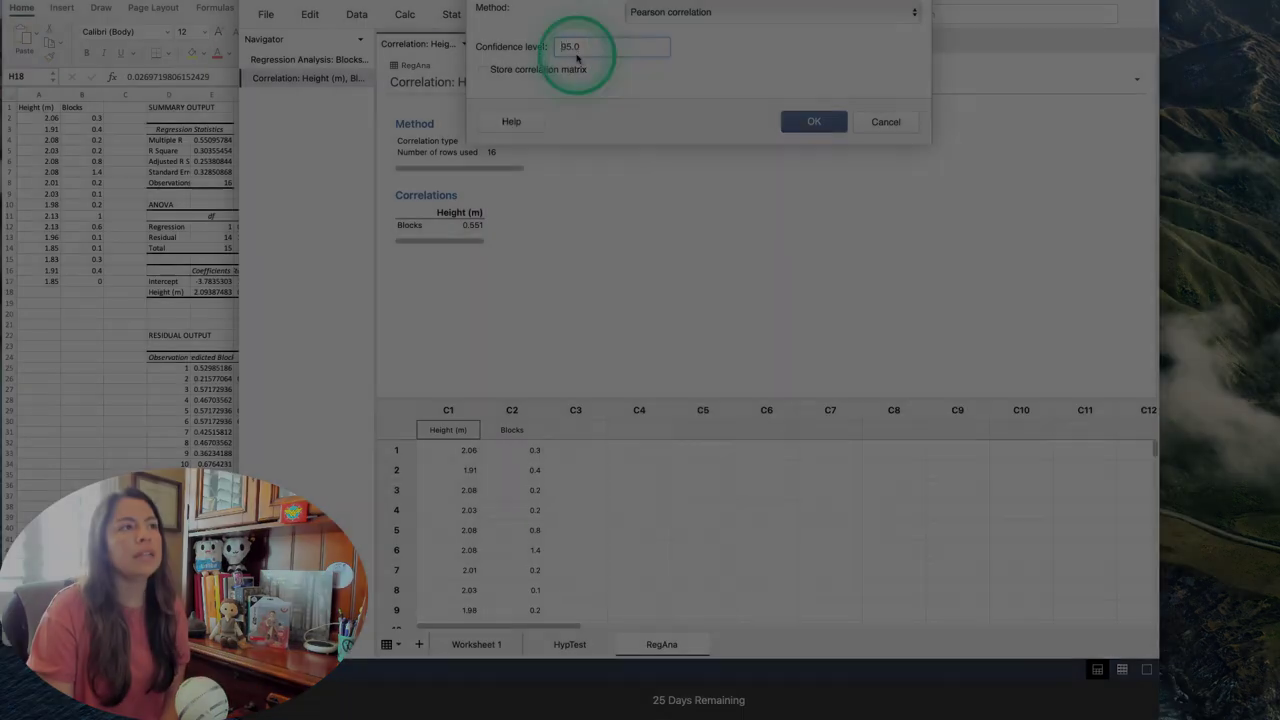